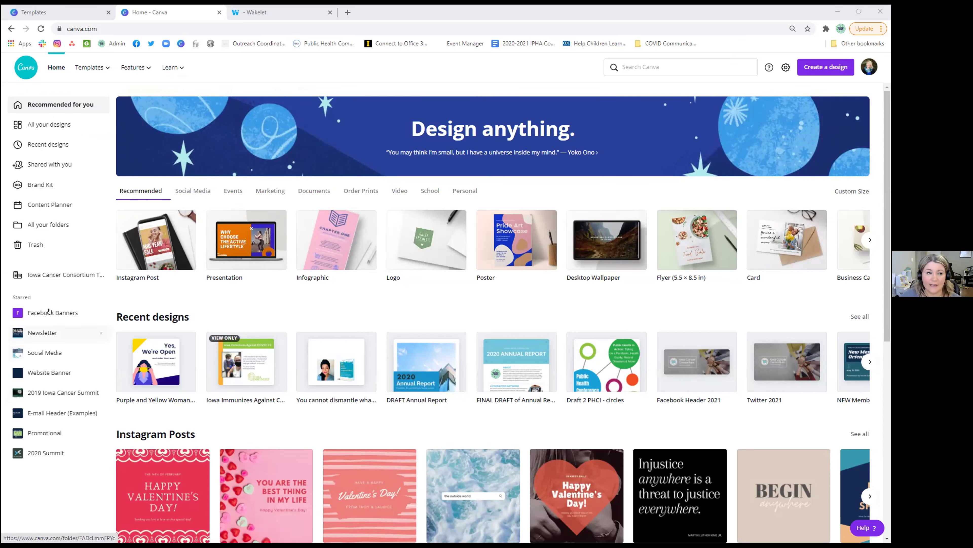
# Step: Open the collection of all designs and look through the saved designs
pyautogui.click(55, 125)
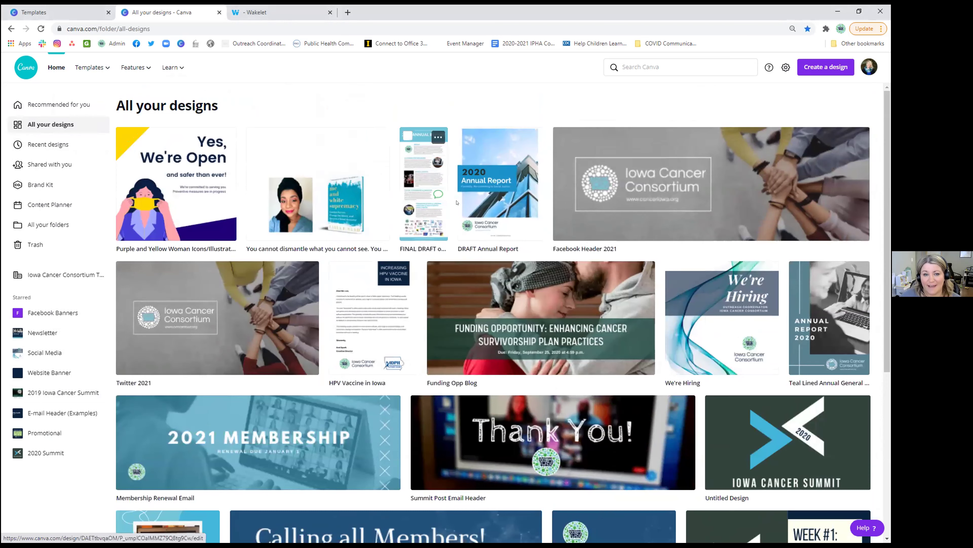
pyautogui.scroll(-2, 277, 307)
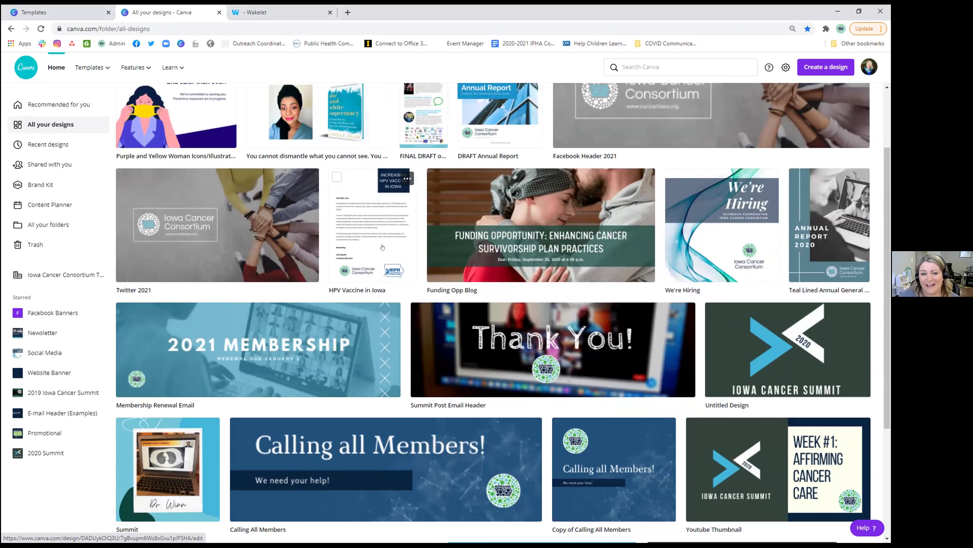
pyautogui.scroll(-10, 382, 246)
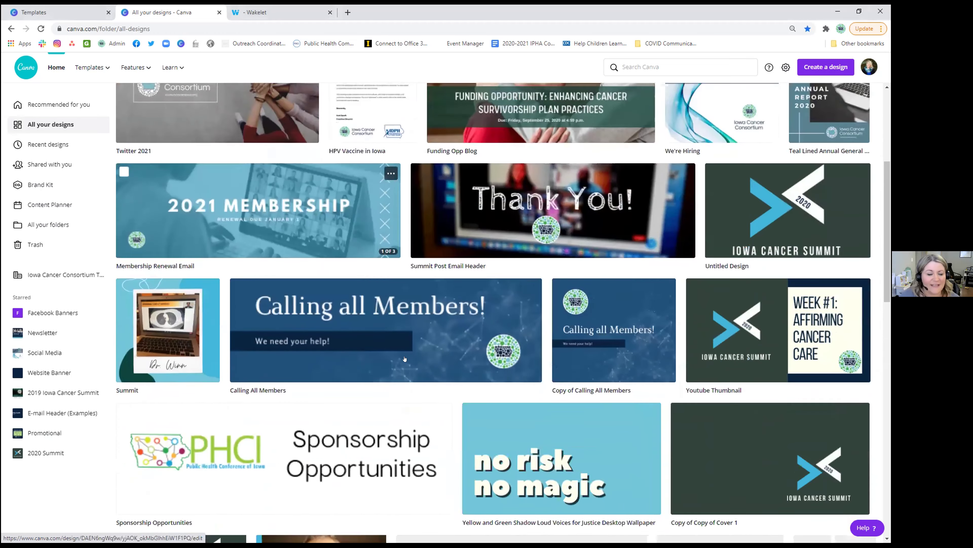
pyautogui.scroll(-15, 405, 358)
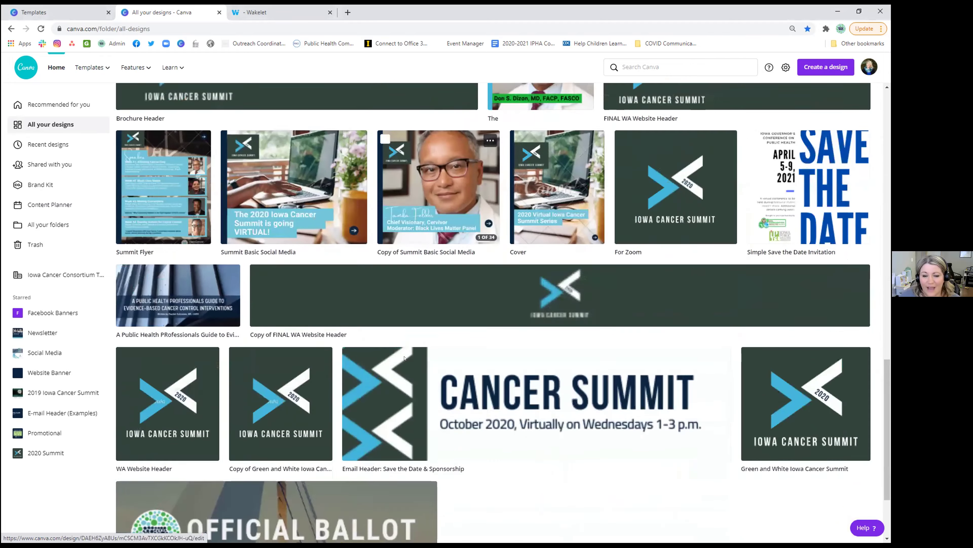
pyautogui.scroll(-10, 405, 358)
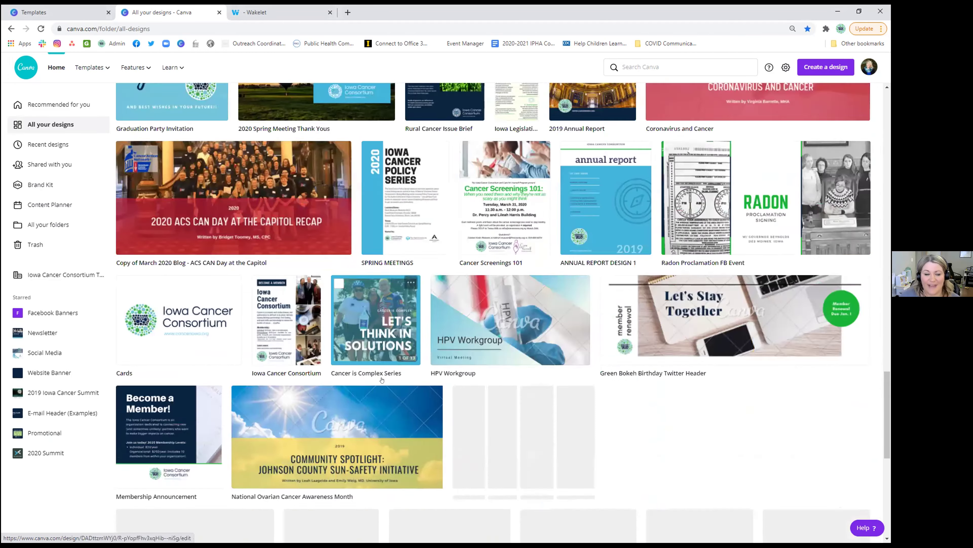
pyautogui.scroll(5, 284, 374)
pyautogui.scroll(20, 284, 373)
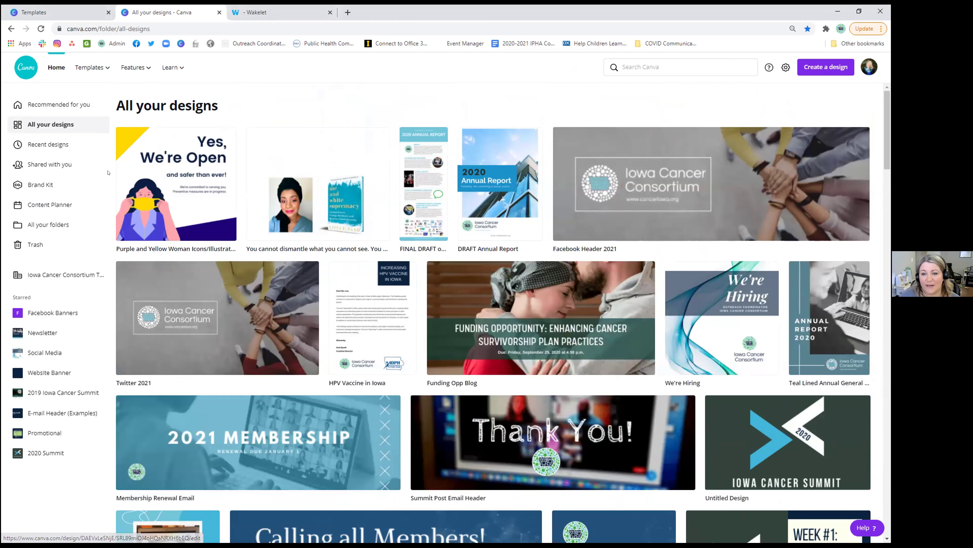
# Step: View the recent designs, the shared designs, the Brand Kit and the Content Planner one after another
pyautogui.click(73, 149)
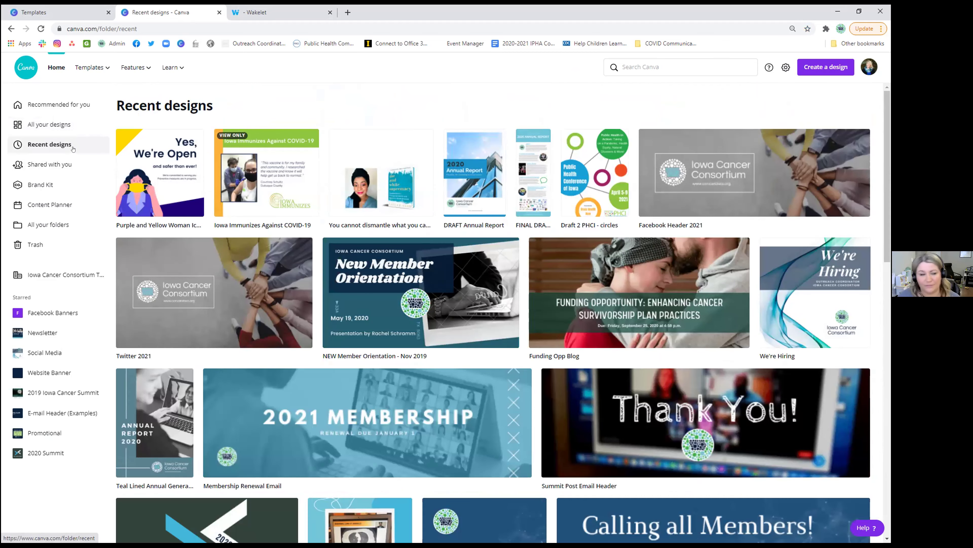
pyautogui.click(66, 165)
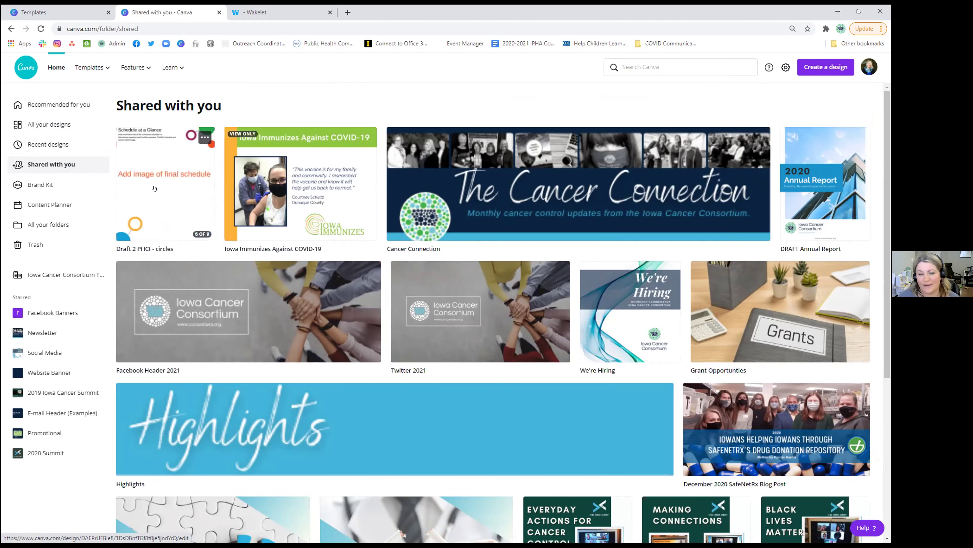
pyautogui.click(103, 180)
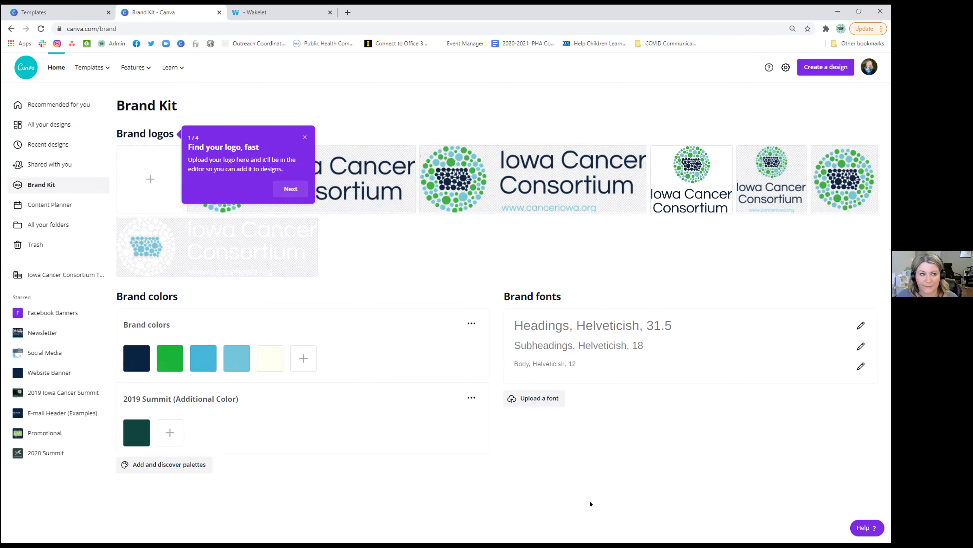
pyautogui.click(57, 203)
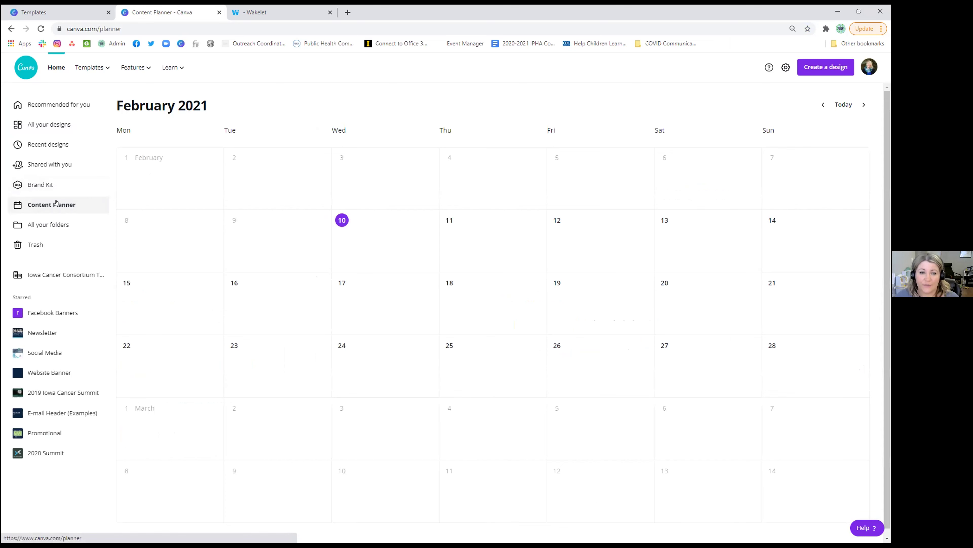
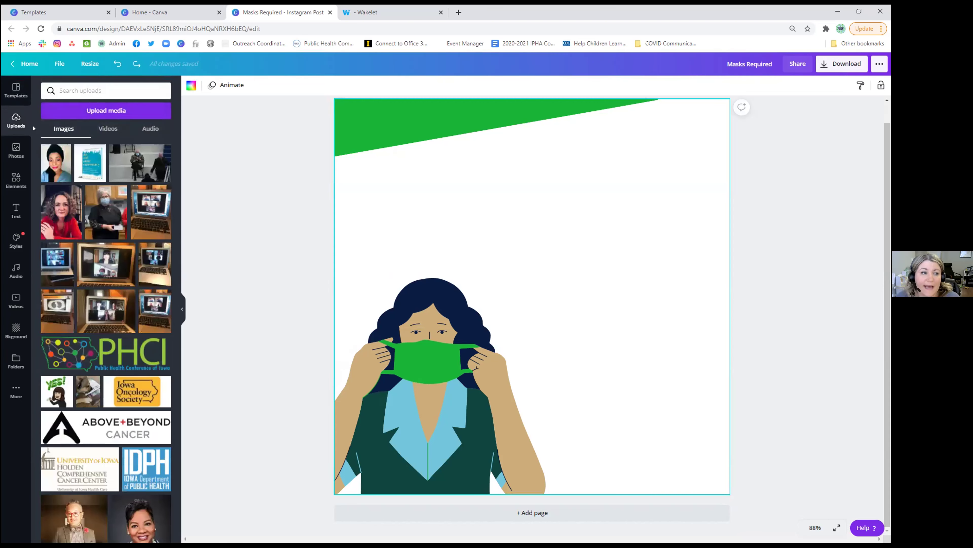
# Step: Upload the photo of the masked woman getting vaccinated from the computer's Desktop folder
pyautogui.click(78, 112)
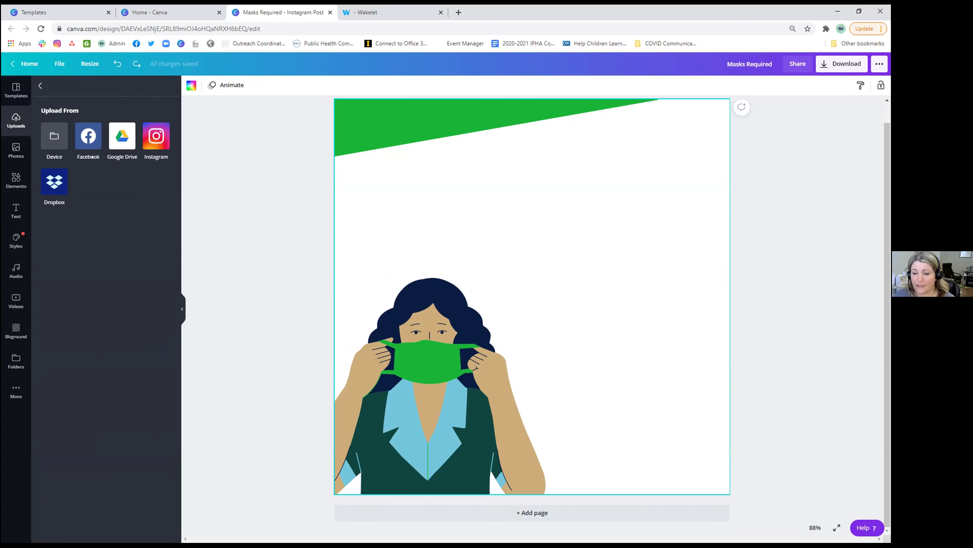
pyautogui.click(54, 135)
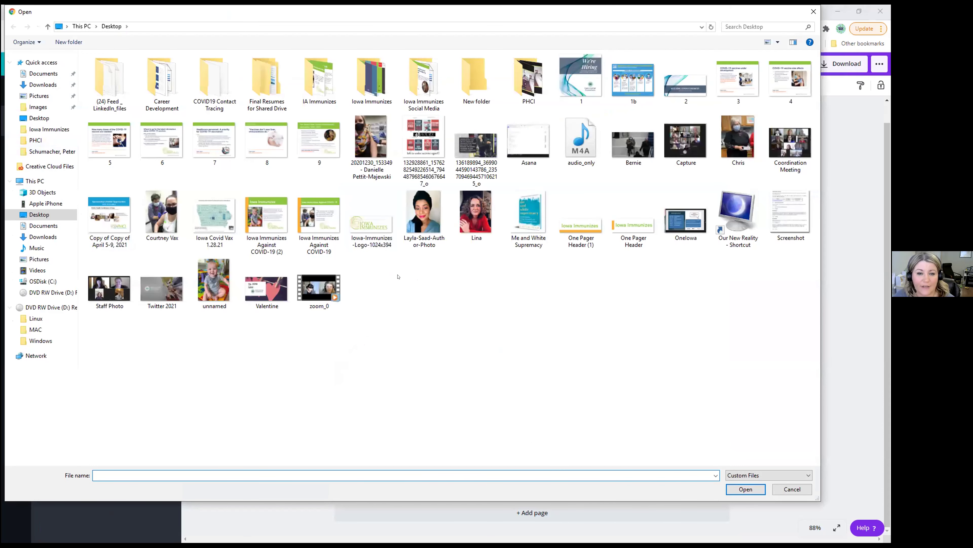
pyautogui.click(371, 146)
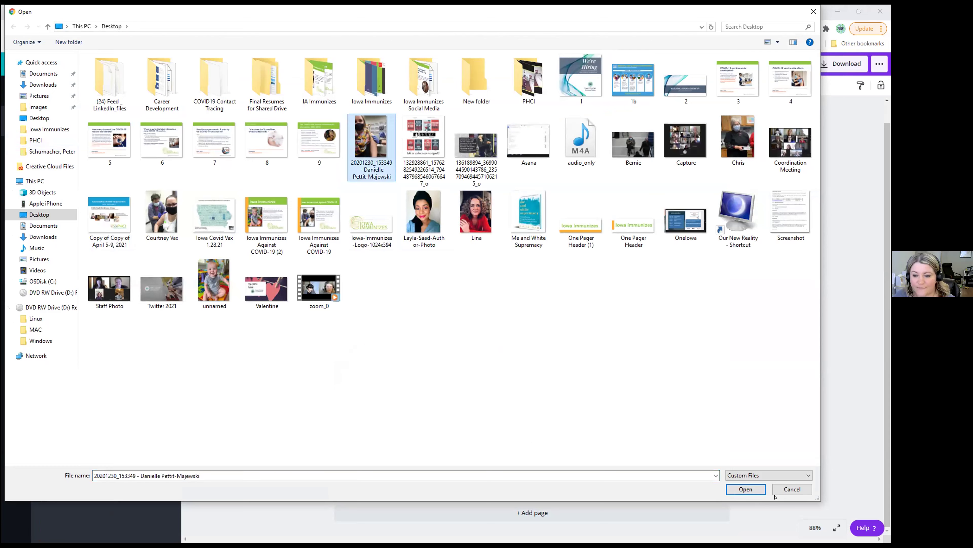
pyautogui.click(746, 489)
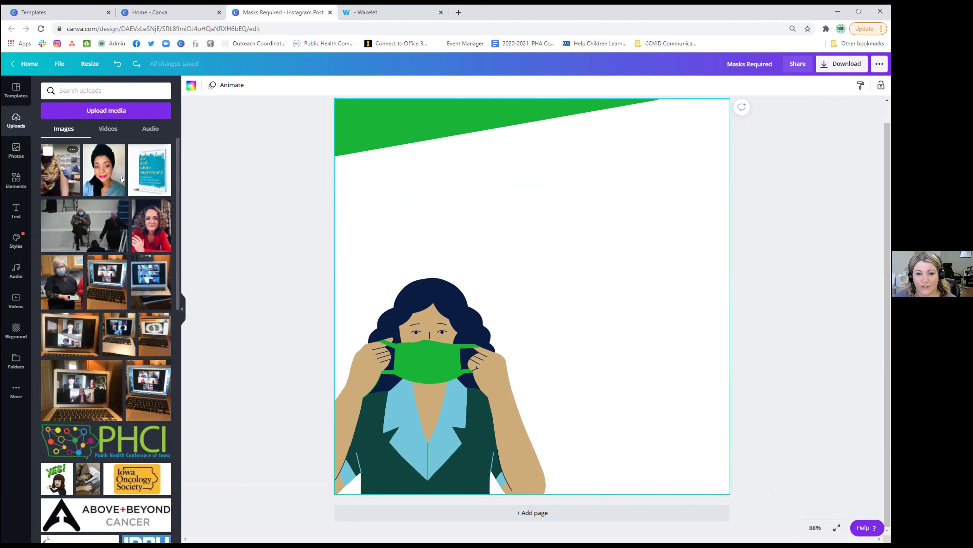
# Step: Try the uploaded vaccination photo as a free element and as the page background, removing it each time
pyautogui.moveTo(60, 169); pyautogui.dragTo(589, 296)
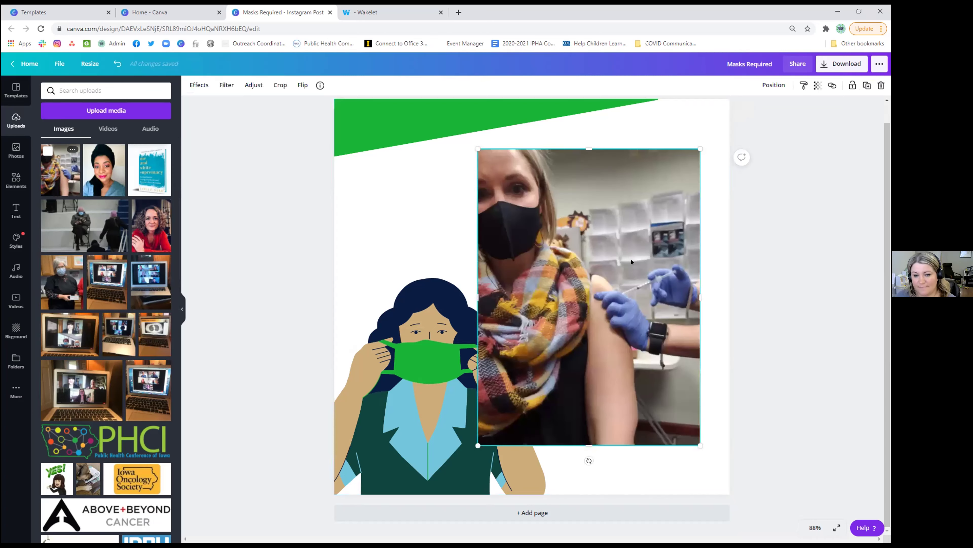
pyautogui.moveTo(515, 241); pyautogui.dragTo(477, 232)
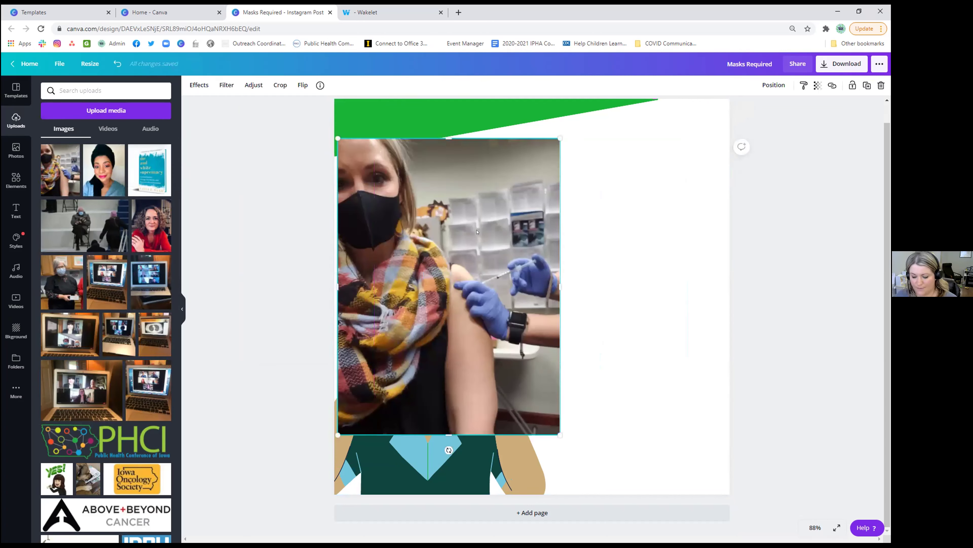
pyautogui.press('Delete')
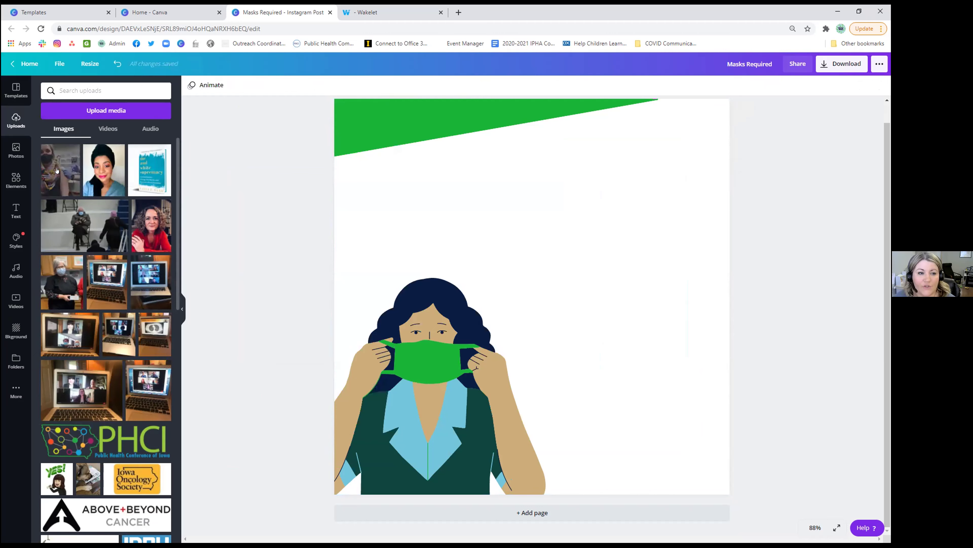
pyautogui.moveTo(56, 171); pyautogui.dragTo(358, 170)
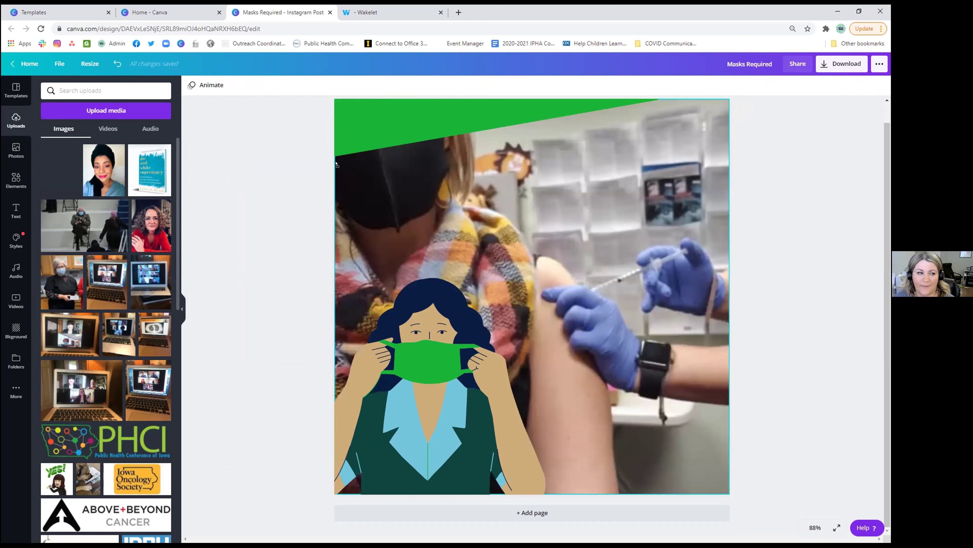
pyautogui.moveTo(55, 172); pyautogui.dragTo(55, 171)
# Step: Place the "Per-capita income, Iowa" chart from the uploads on the page, and delete it after opening the photo library
pyautogui.scroll(-8, 98, 319)
pyautogui.scroll(9, 98, 320)
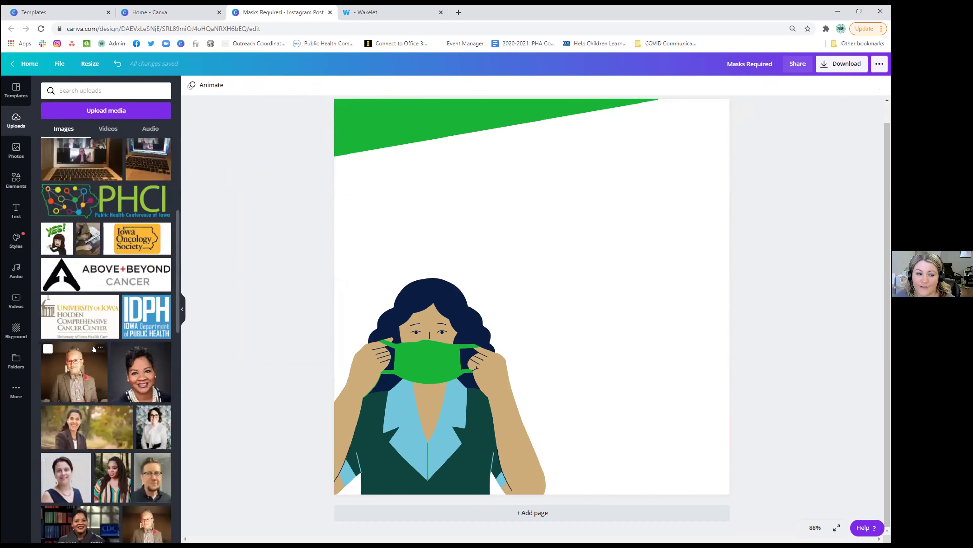
pyautogui.scroll(-1, 94, 351)
pyautogui.scroll(-12, 94, 351)
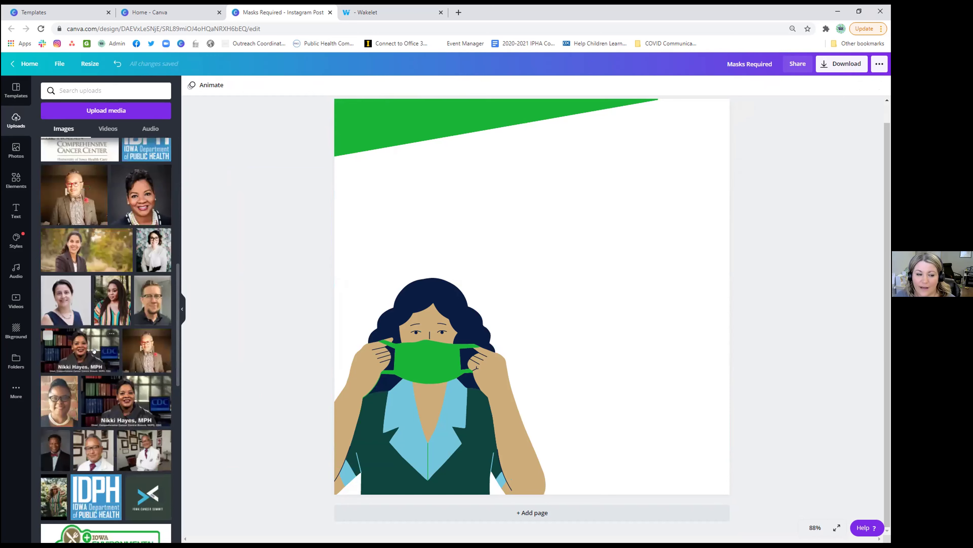
pyautogui.scroll(-9, 94, 350)
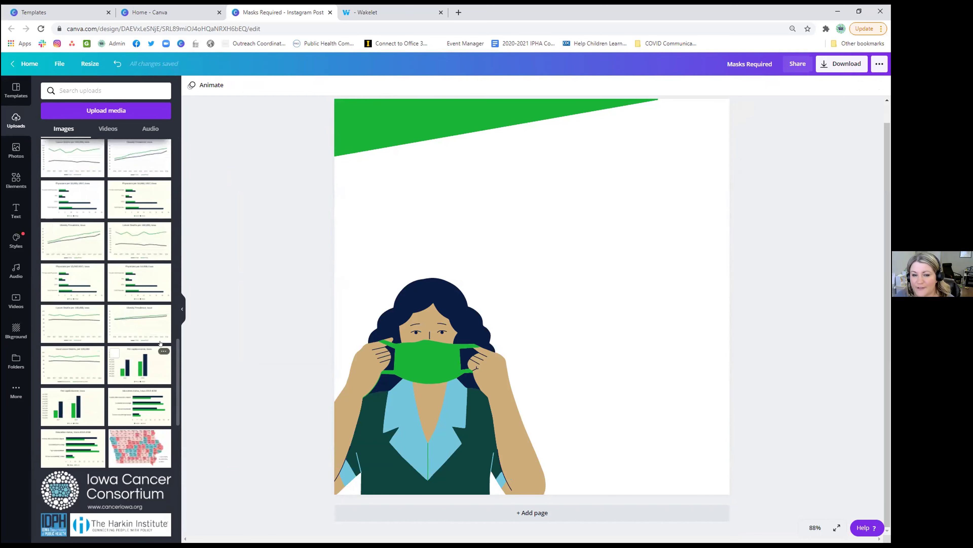
pyautogui.moveTo(161, 343); pyautogui.dragTo(558, 319)
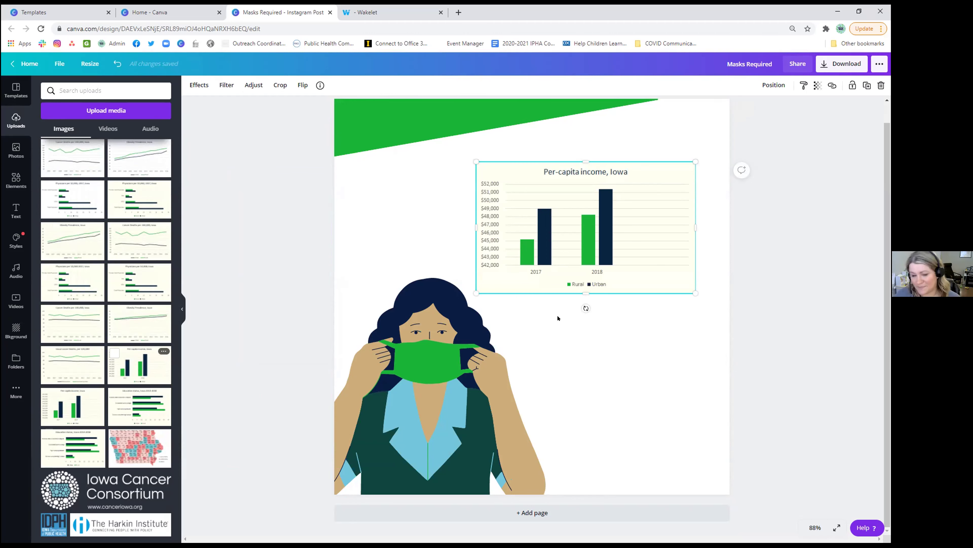
pyautogui.scroll(-5, 106, 348)
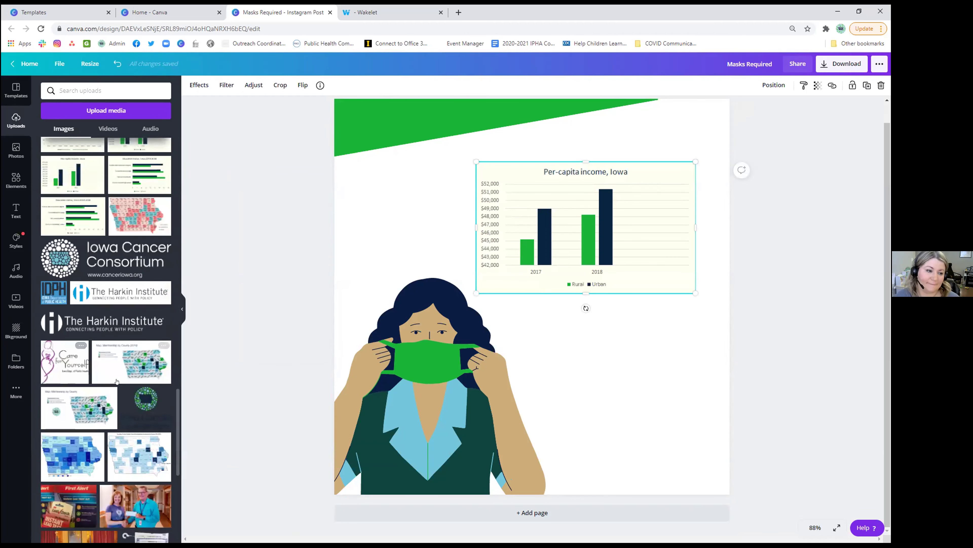
pyautogui.click(15, 148)
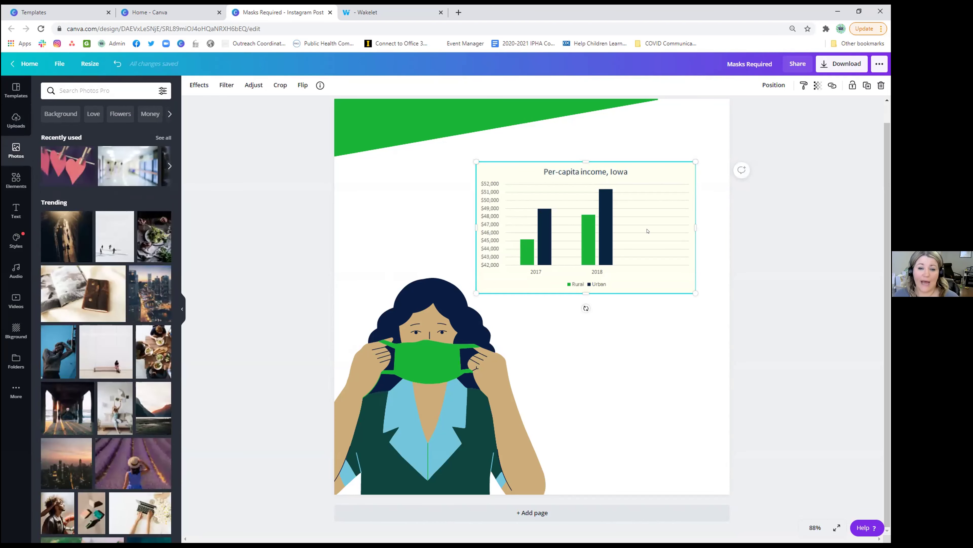
pyautogui.press('Delete')
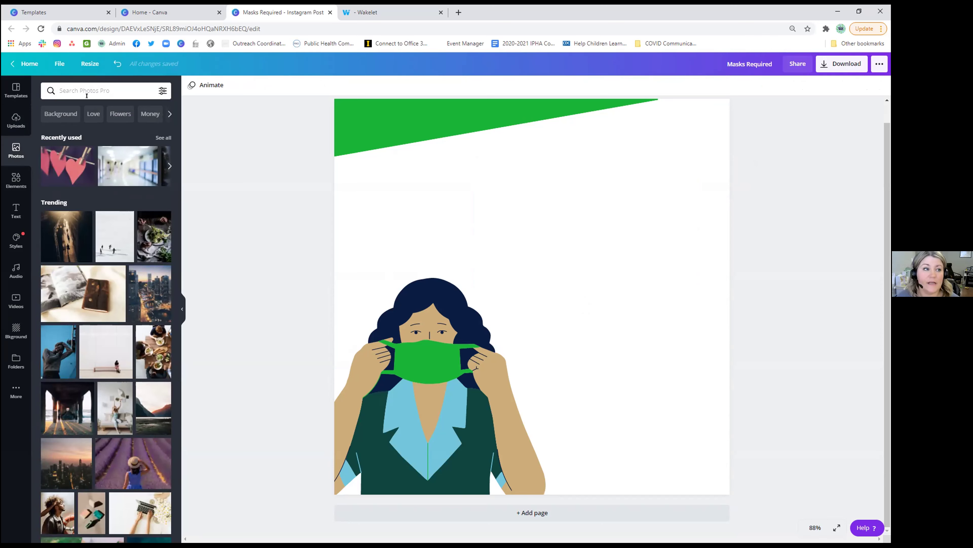
# Step: Search the photo library for "vaccine" and look through the resulting photos
pyautogui.click(95, 90)
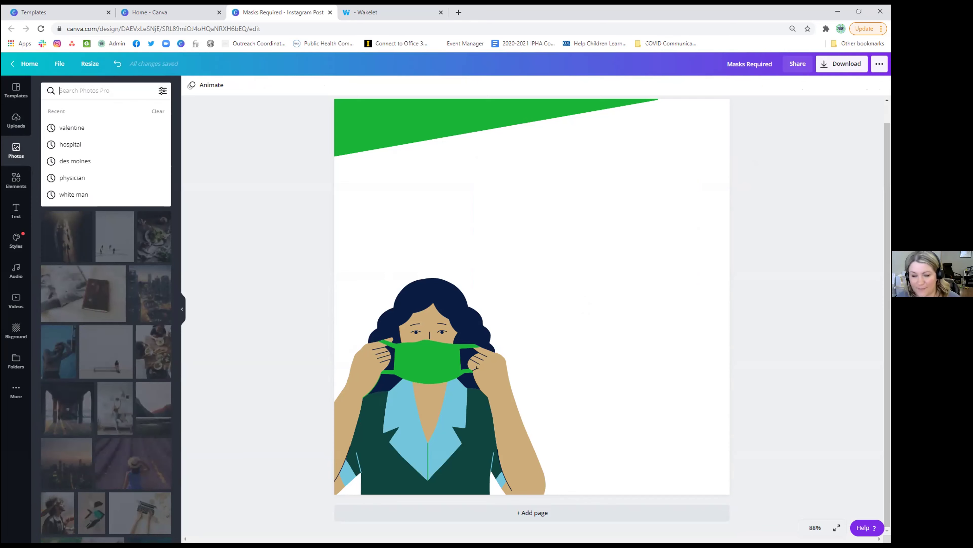
pyautogui.write('vaccine')
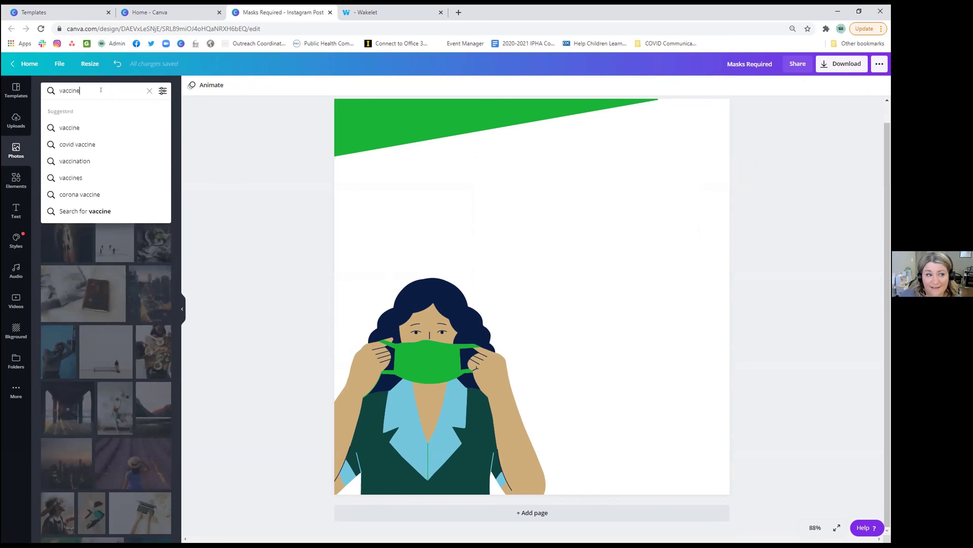
pyautogui.press('Return')
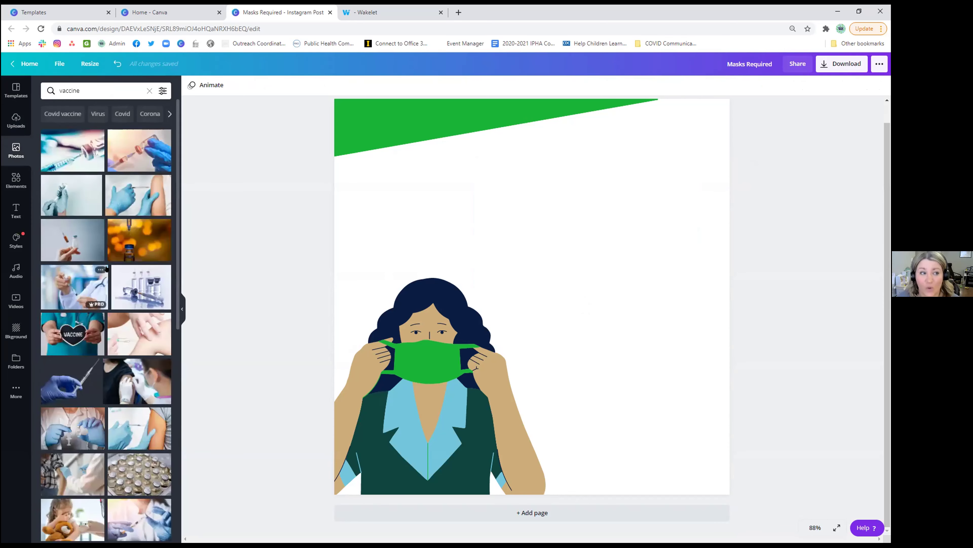
pyautogui.scroll(-5, 101, 327)
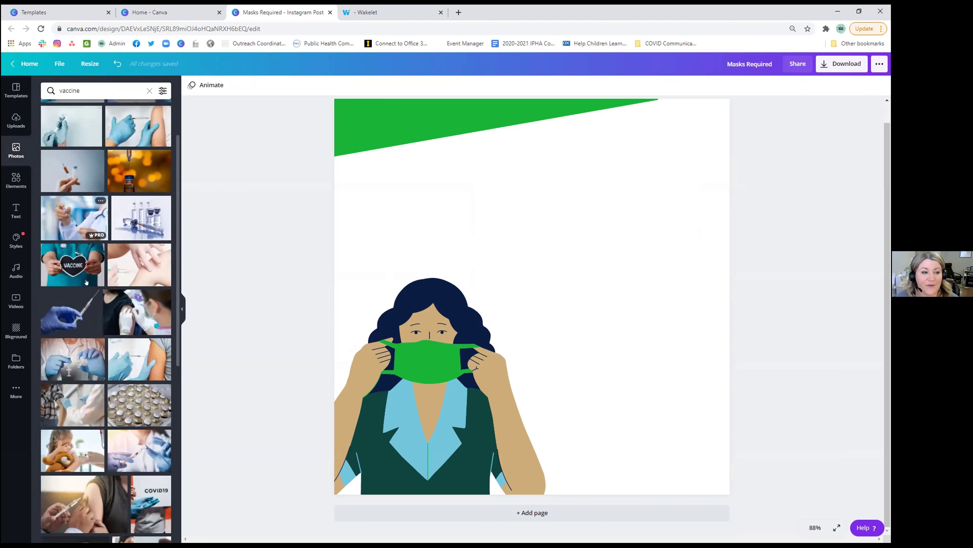
pyautogui.scroll(-2, 100, 327)
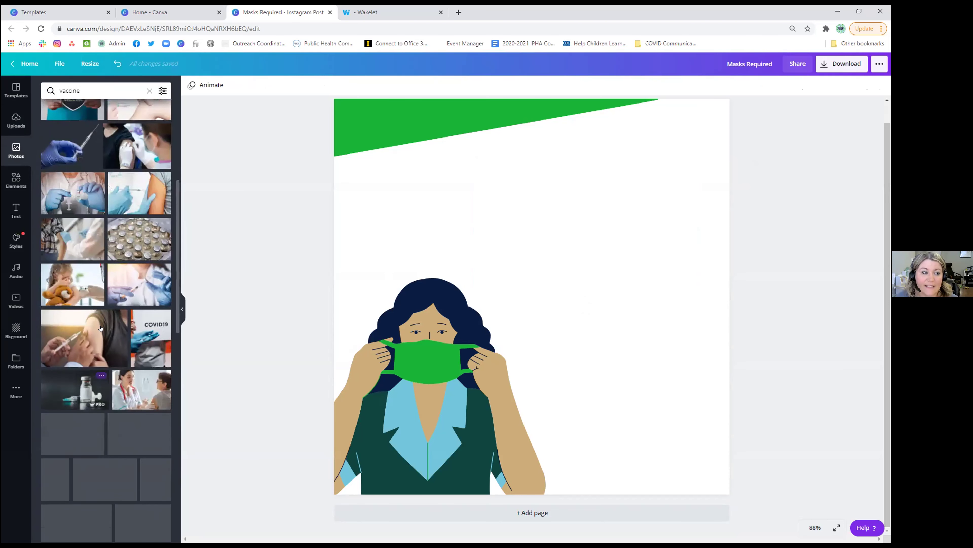
pyautogui.scroll(4, 78, 370)
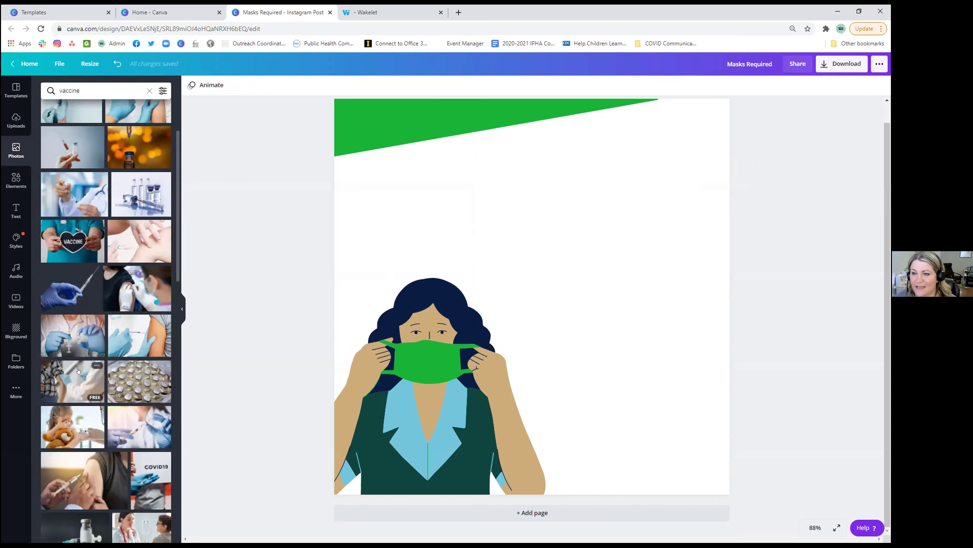
# Step: Switch the photo search to the suggested related term "Covid test"
pyautogui.scroll(3, 78, 370)
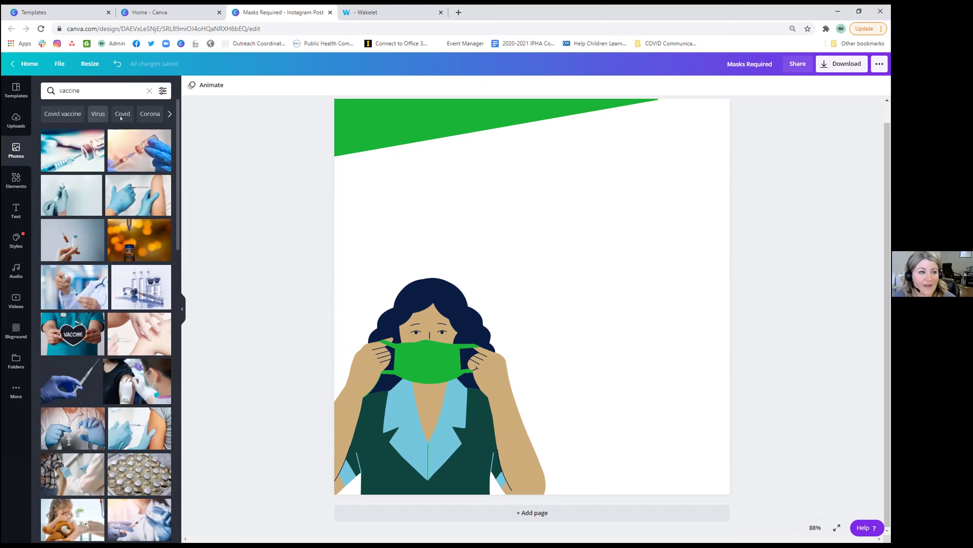
pyautogui.click(169, 114)
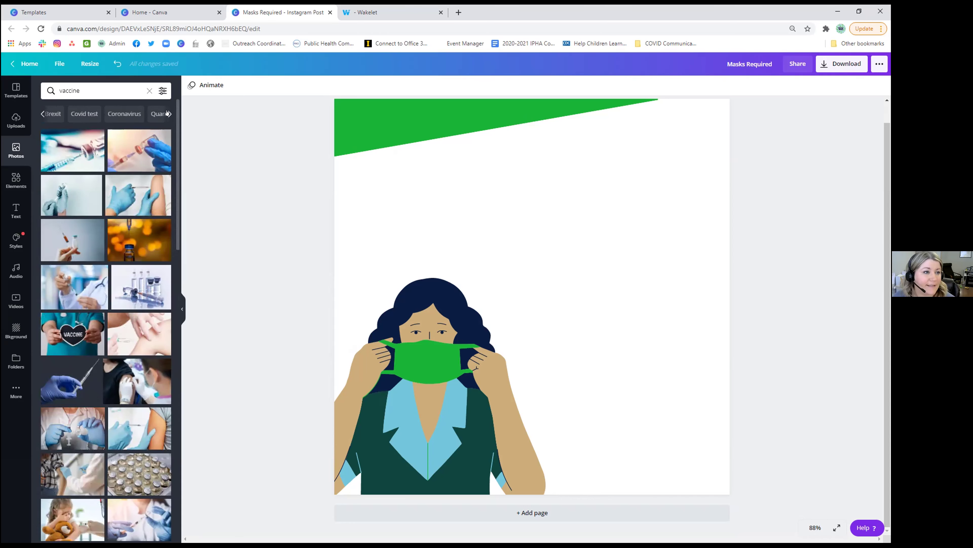
pyautogui.click(85, 114)
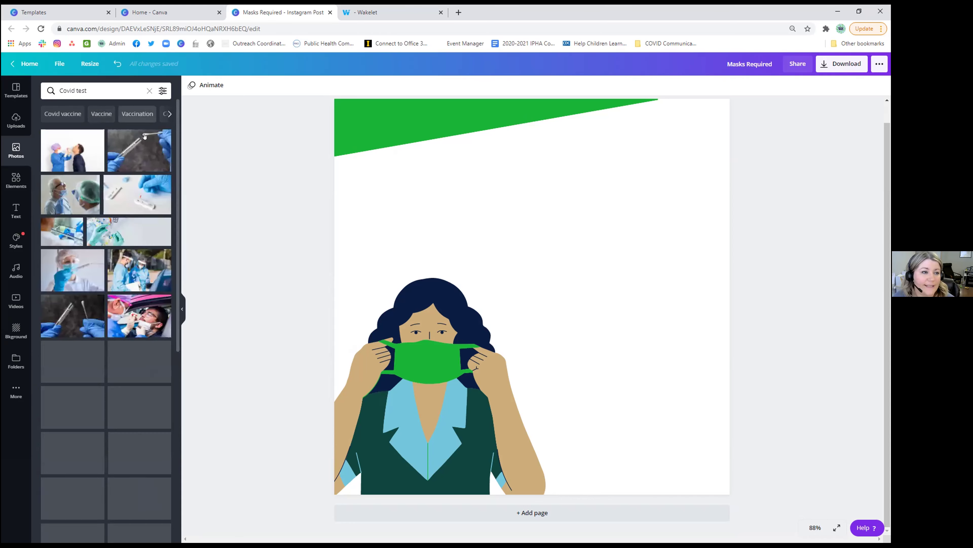
# Step: Look through the "Covid test" photo results and return to the start of the list
pyautogui.scroll(-1, 123, 210)
pyautogui.scroll(-1, 123, 209)
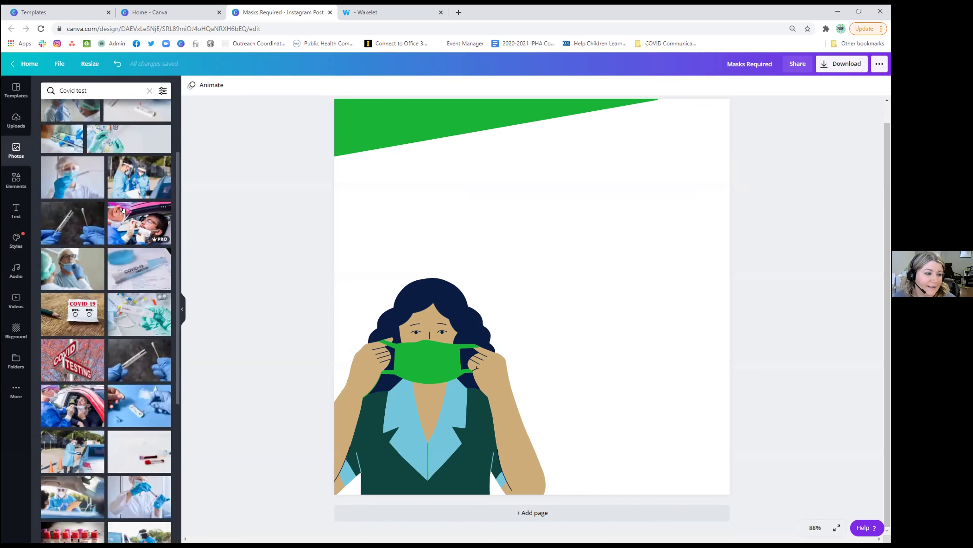
pyautogui.scroll(-4, 123, 210)
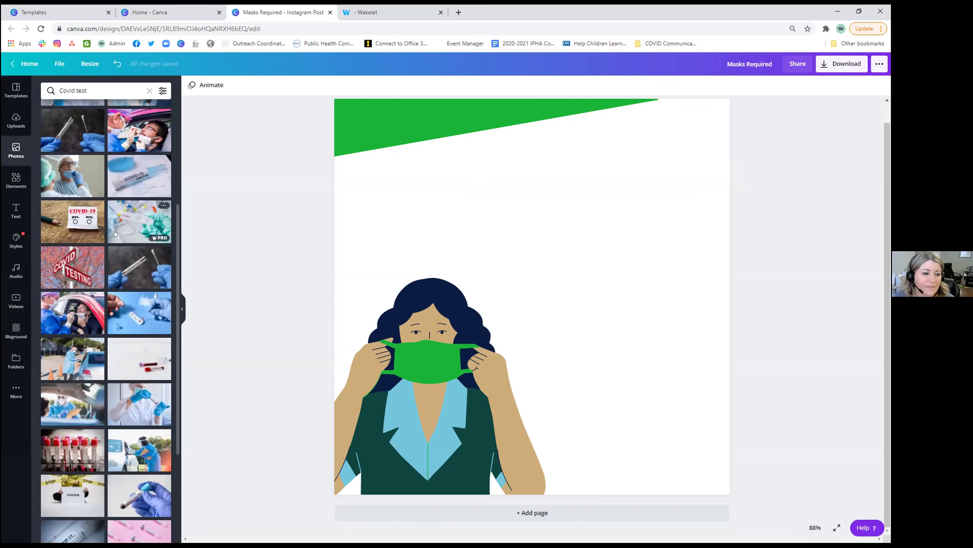
pyautogui.scroll(-5, 115, 232)
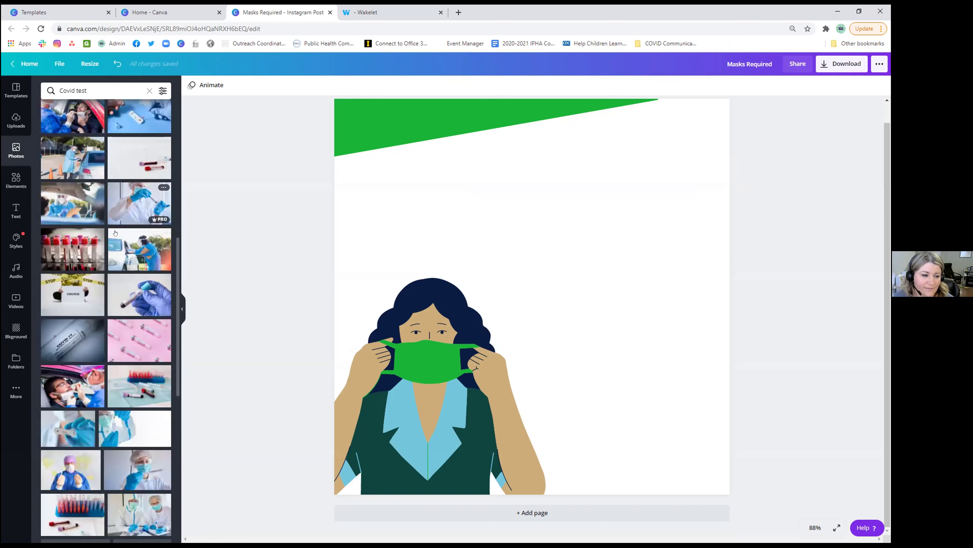
pyautogui.scroll(-3, 116, 232)
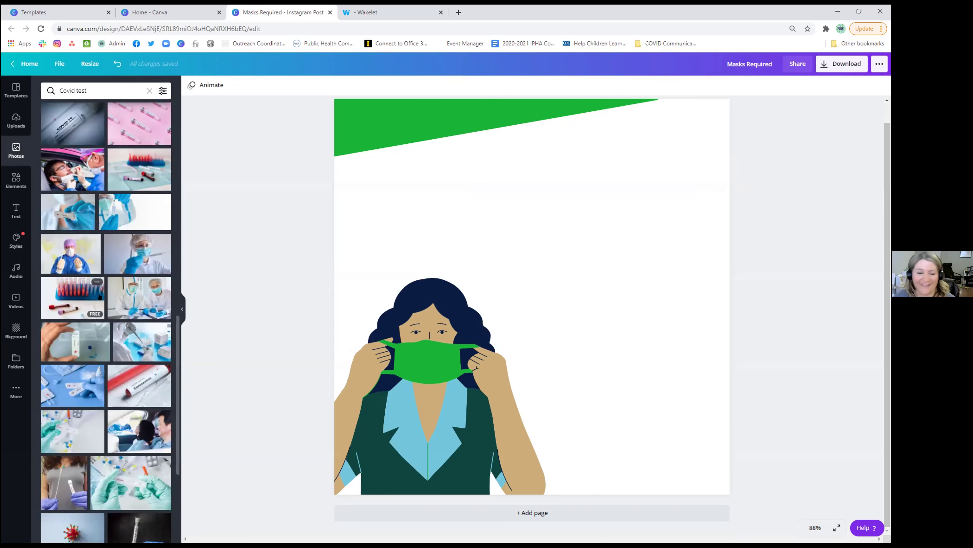
pyautogui.scroll(10, 90, 290)
pyautogui.scroll(7, 91, 291)
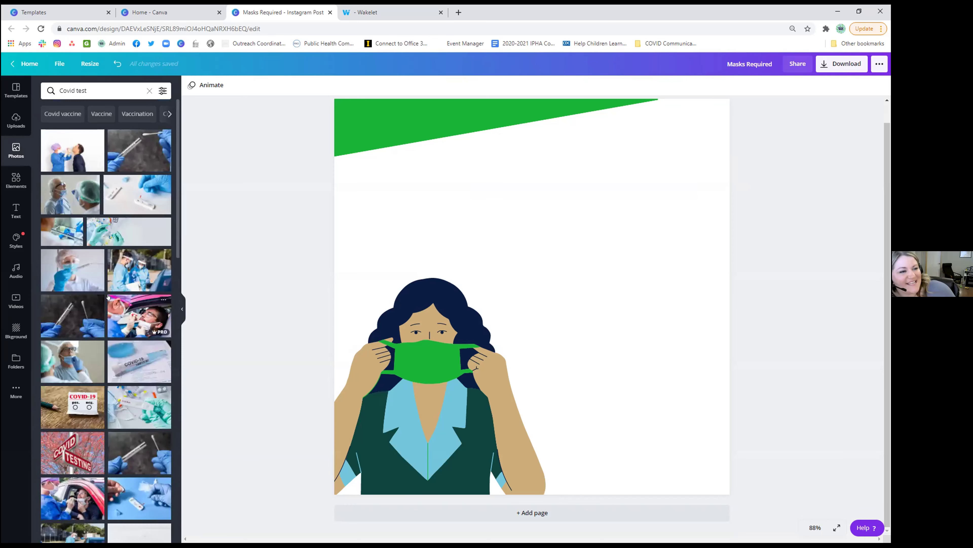
# Step: Review the photo search filters for color, orientation and availability, and close them without applying any
pyautogui.moveTo(87, 90); pyautogui.dragTo(58, 85)
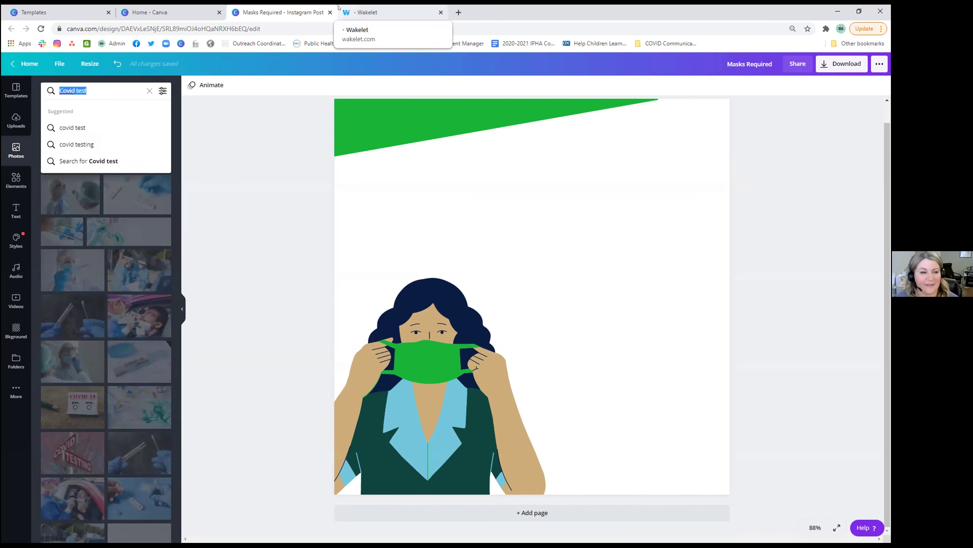
pyautogui.click(162, 90)
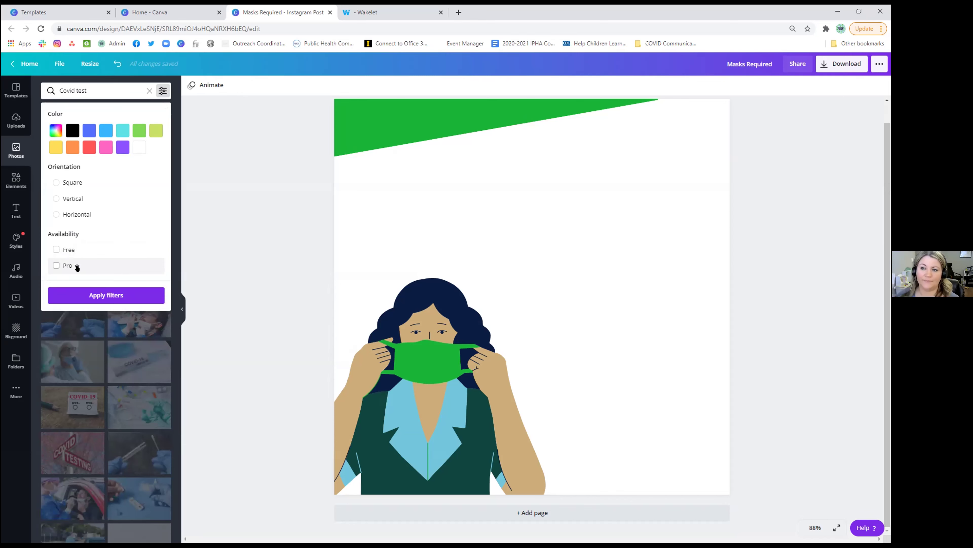
pyautogui.click(224, 229)
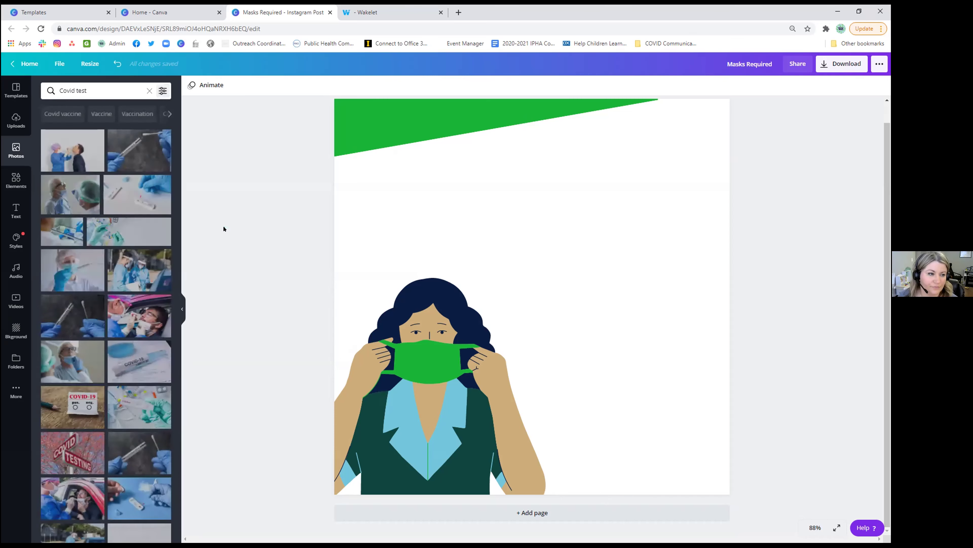
# Step: Clear the photo search and look through the trending photos
pyautogui.click(150, 91)
pyautogui.scroll(-15, 121, 268)
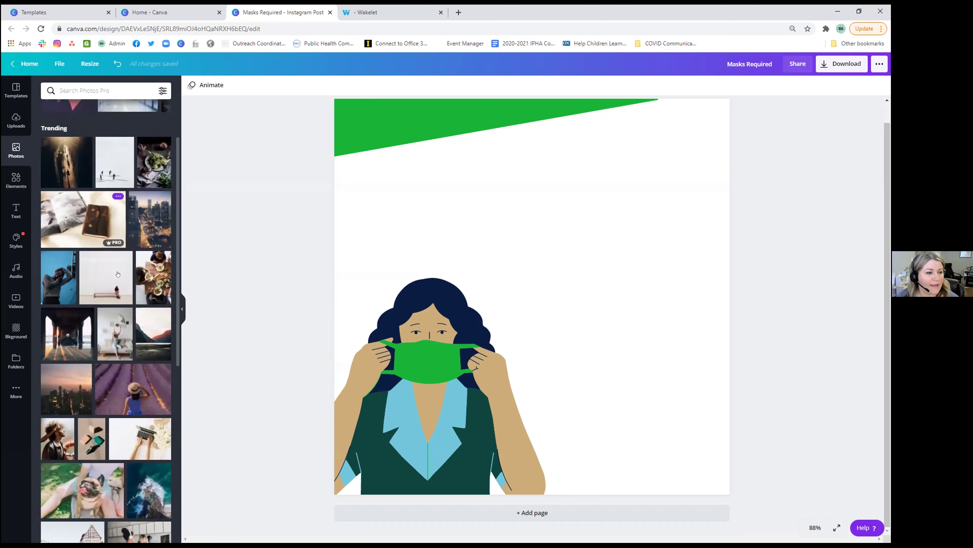
pyautogui.scroll(15, 118, 273)
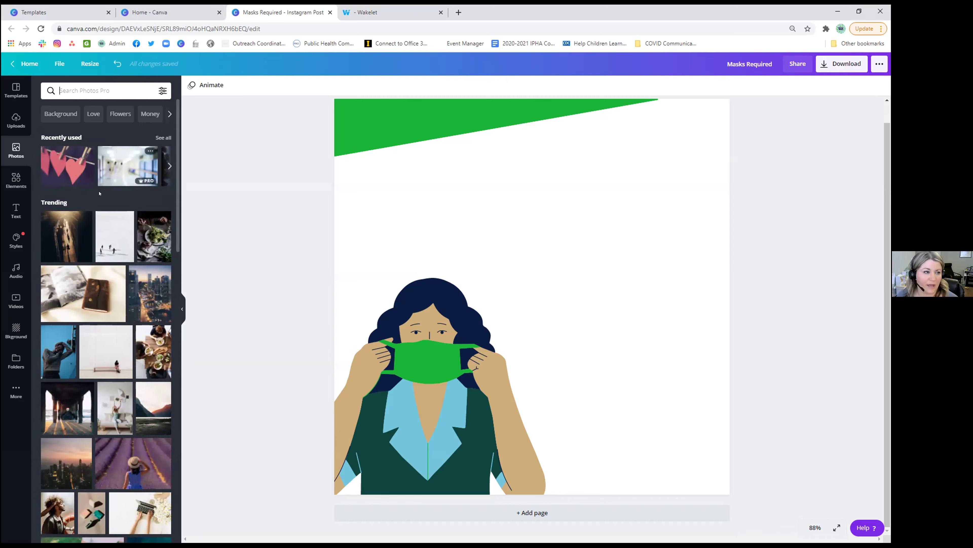
# Step: Open the elements library and look over its recently used items, lines, shapes, frames, stickers and charts
pyautogui.click(17, 179)
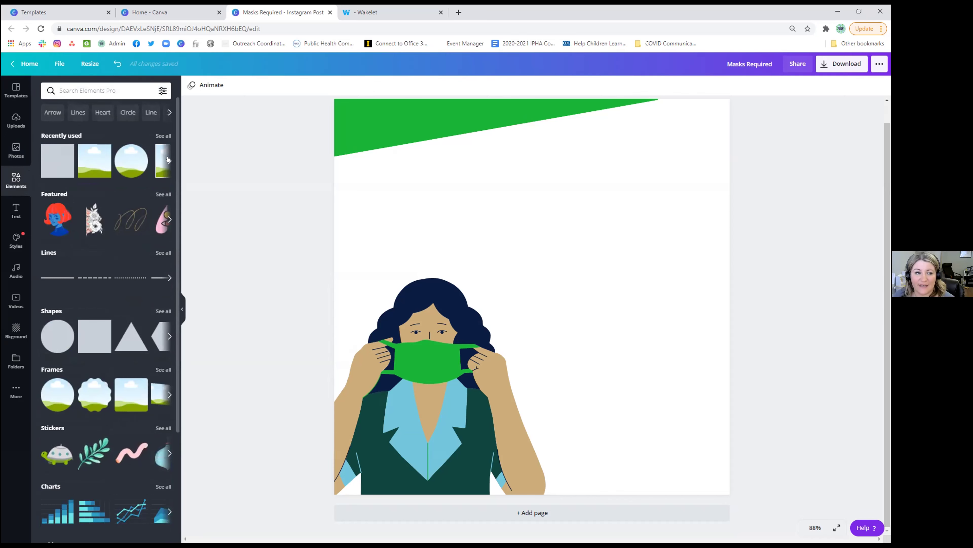
pyautogui.click(168, 159)
pyautogui.click(41, 159)
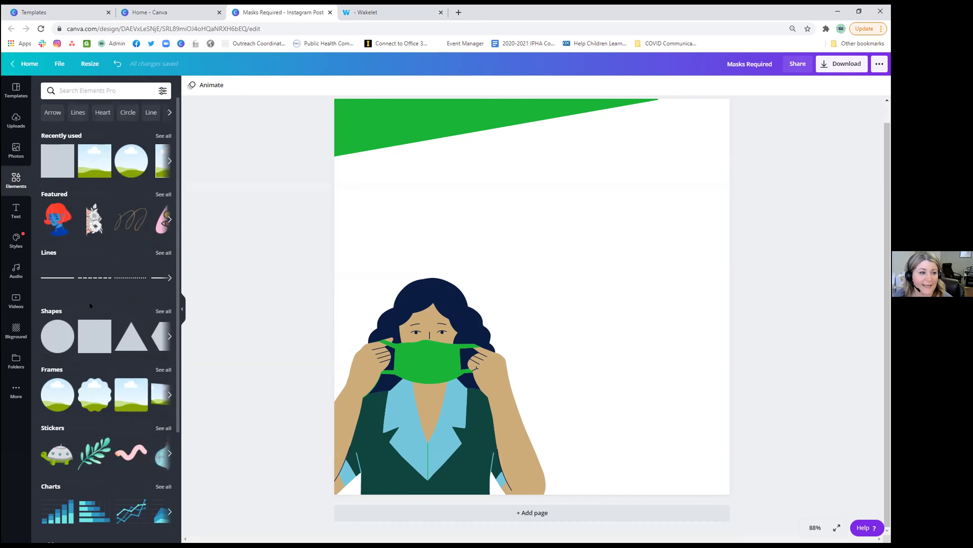
pyautogui.scroll(-3, 113, 246)
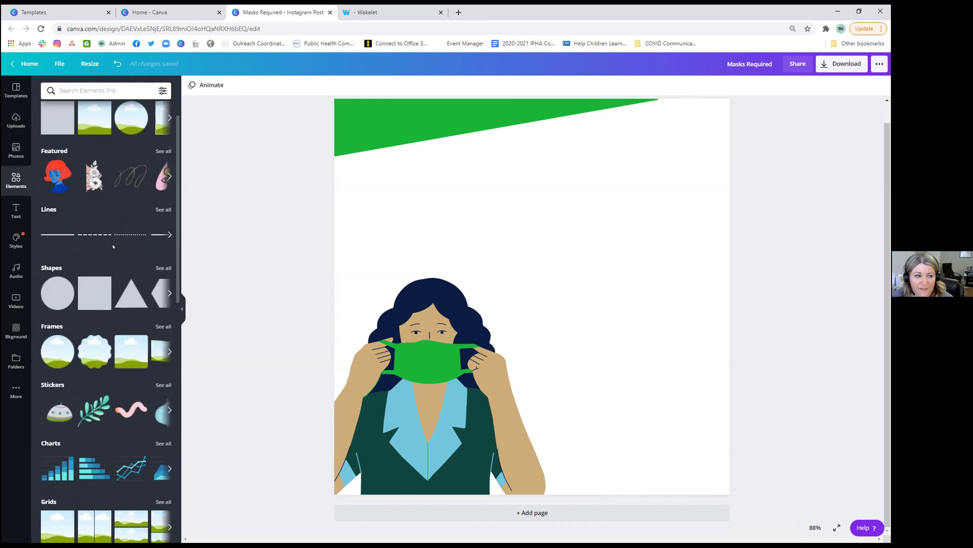
# Step: Look through the full collection of line elements and return to the overview of element categories
pyautogui.click(161, 159)
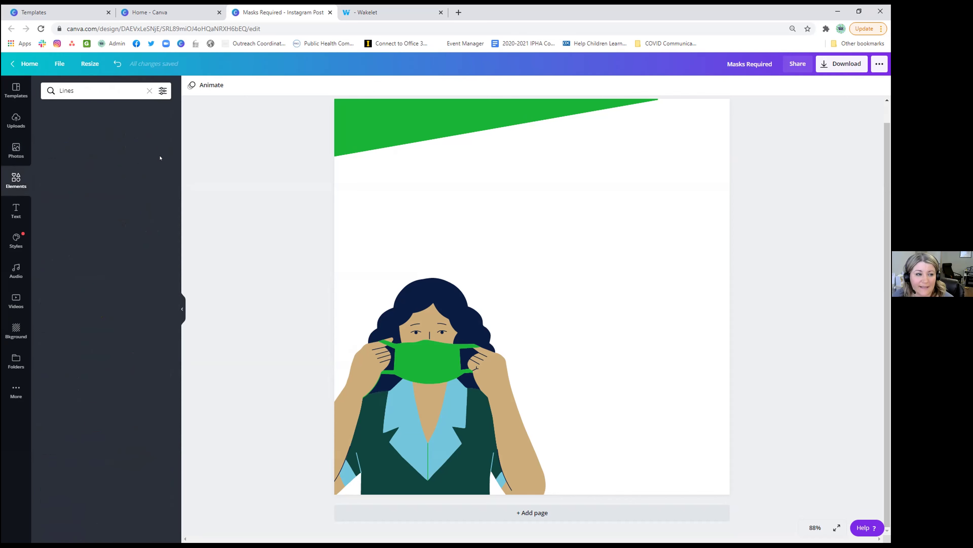
pyautogui.scroll(-5, 131, 244)
pyautogui.scroll(-5, 132, 245)
pyautogui.scroll(10, 130, 237)
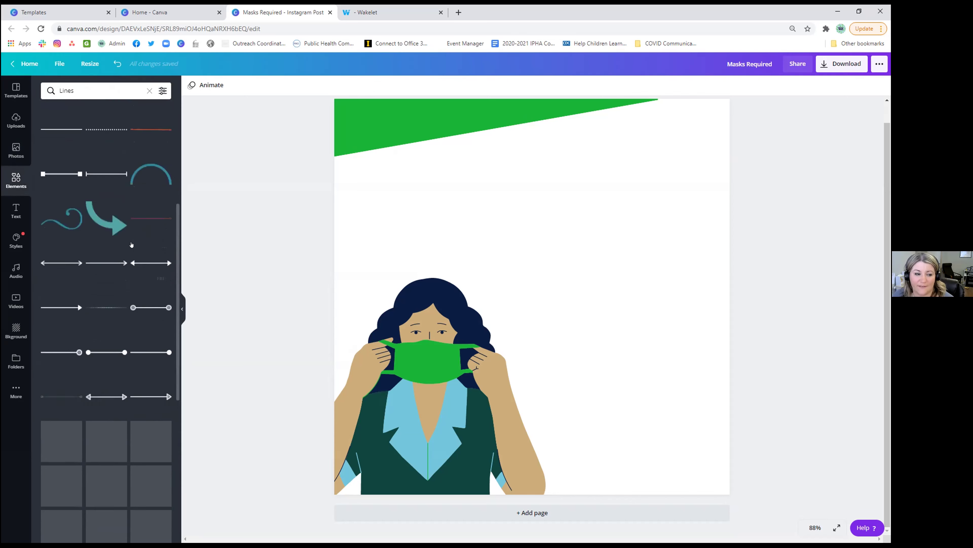
pyautogui.click(148, 90)
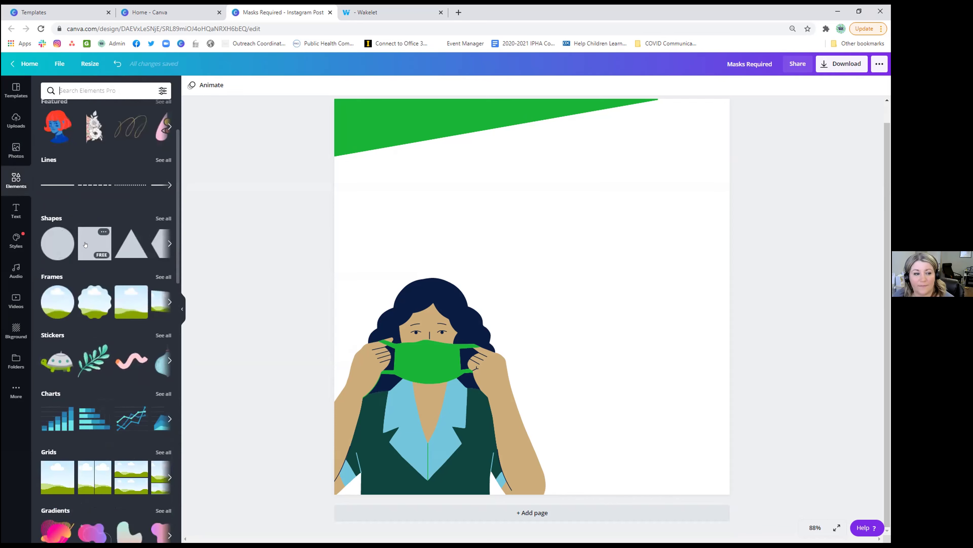
# Step: Move the slanted green rectangle from the page's upper corner fully onto the page, and shrink it to fit beside the woman's head
pyautogui.moveTo(324, 156); pyautogui.dragTo(505, 93)
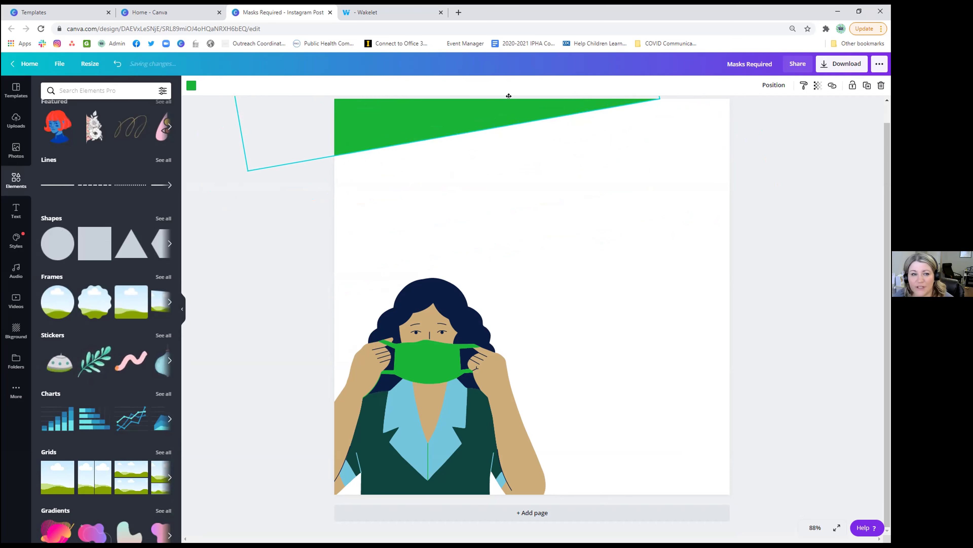
pyautogui.click(509, 158)
pyautogui.moveTo(472, 130); pyautogui.dragTo(538, 237)
pyautogui.moveTo(708, 109); pyautogui.dragTo(437, 185)
pyautogui.moveTo(408, 235); pyautogui.dragTo(724, 160)
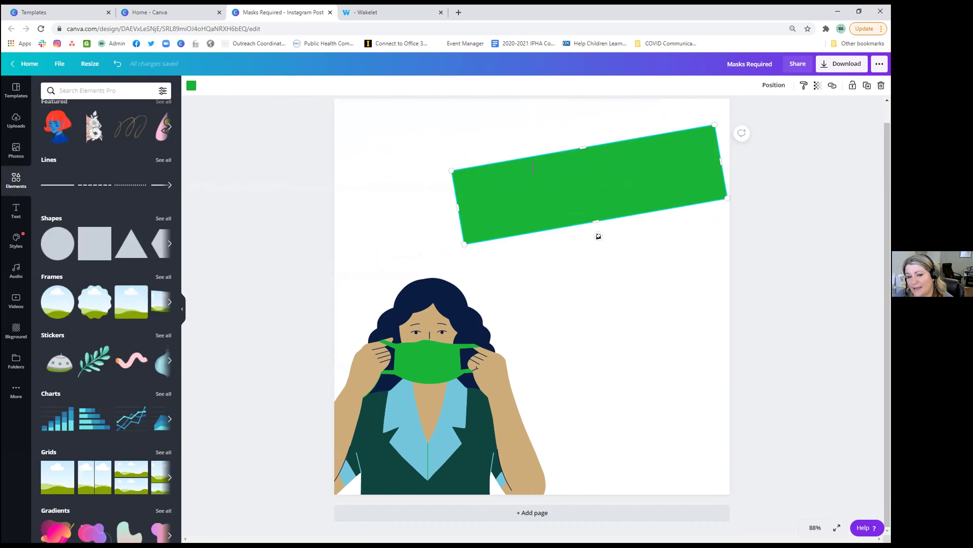
# Step: Straighten the green rectangle, align it with the page's upper-left corner, and stretch it into a full-width banner of 1,080 by 306
pyautogui.moveTo(598, 235); pyautogui.dragTo(590, 237)
pyautogui.moveTo(581, 195); pyautogui.dragTo(458, 146)
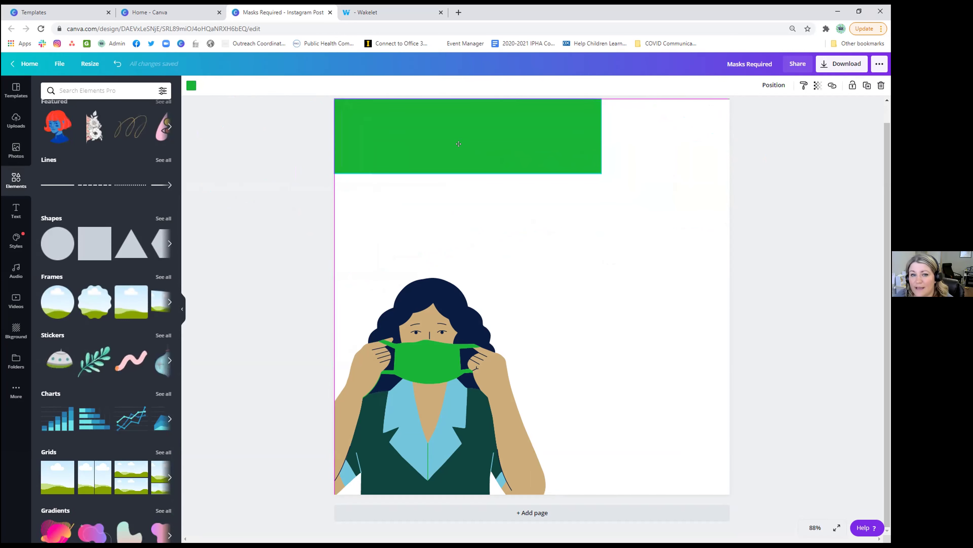
pyautogui.moveTo(629, 129); pyautogui.dragTo(730, 130)
pyautogui.moveTo(526, 171); pyautogui.dragTo(530, 210)
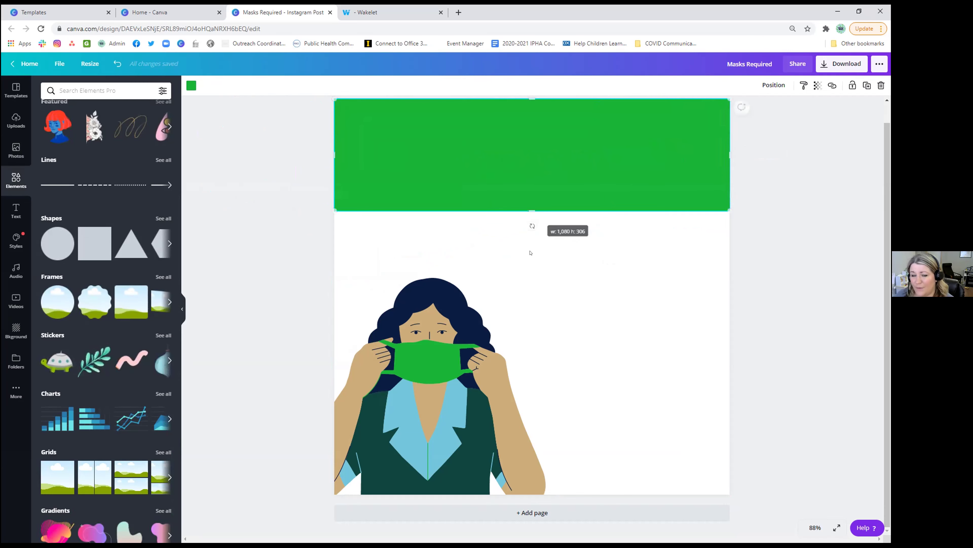
pyautogui.click(499, 299)
pyautogui.click(268, 221)
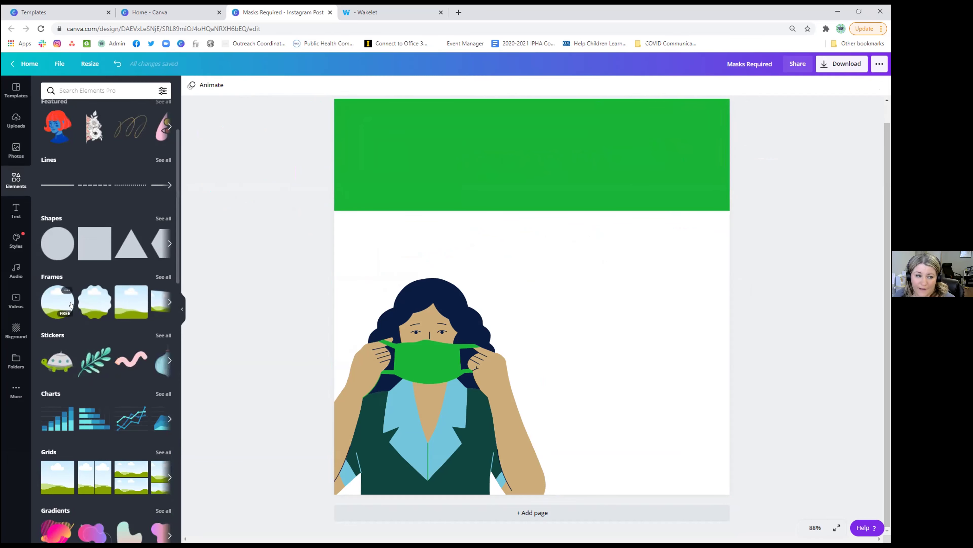
# Step: Add the landscape film-style picture frame from the Frames collection to the white area beside the masked woman
pyautogui.click(161, 276)
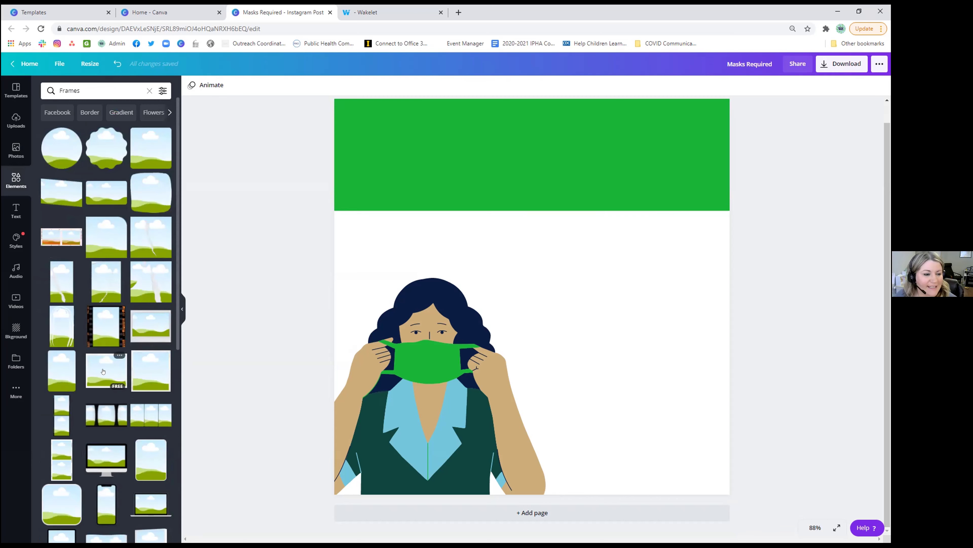
pyautogui.moveTo(107, 370); pyautogui.dragTo(536, 261)
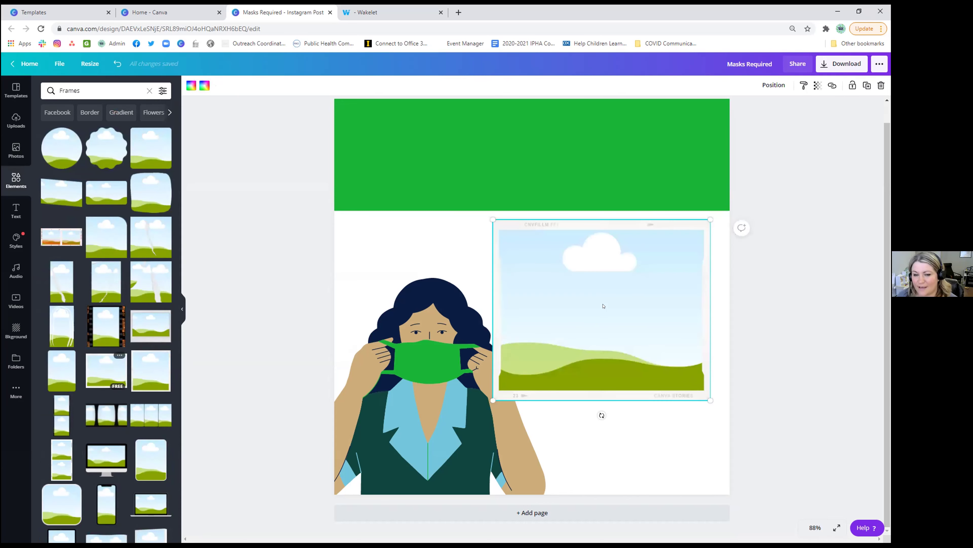
# Step: Fill the film-style frame with the uploaded vaccination photo of the masked woman in a plaid scarf
pyautogui.click(13, 121)
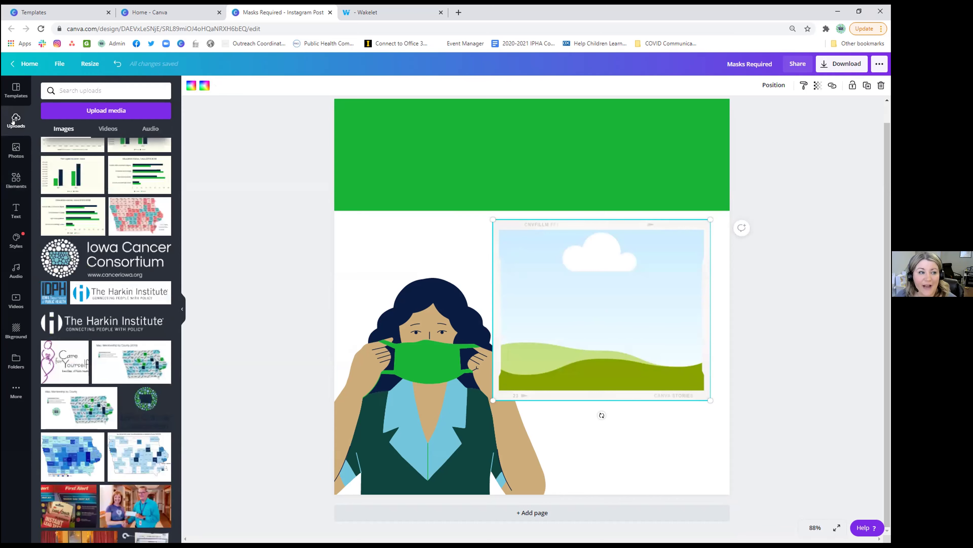
pyautogui.click(11, 144)
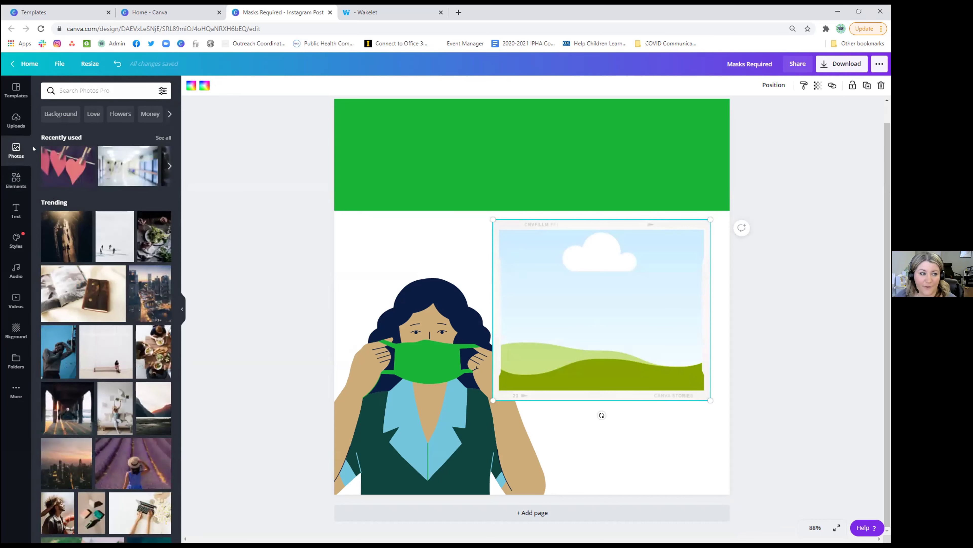
pyautogui.click(14, 121)
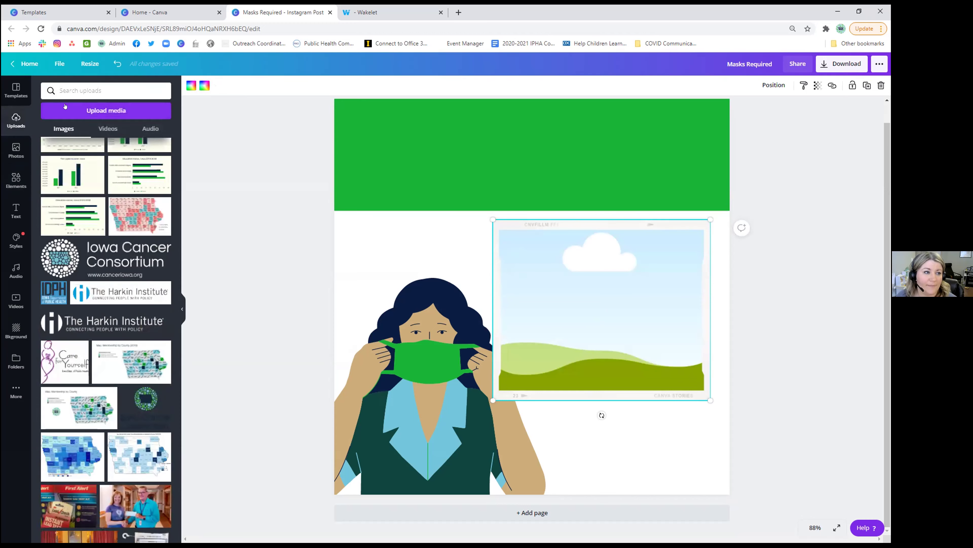
pyautogui.scroll(10, 130, 344)
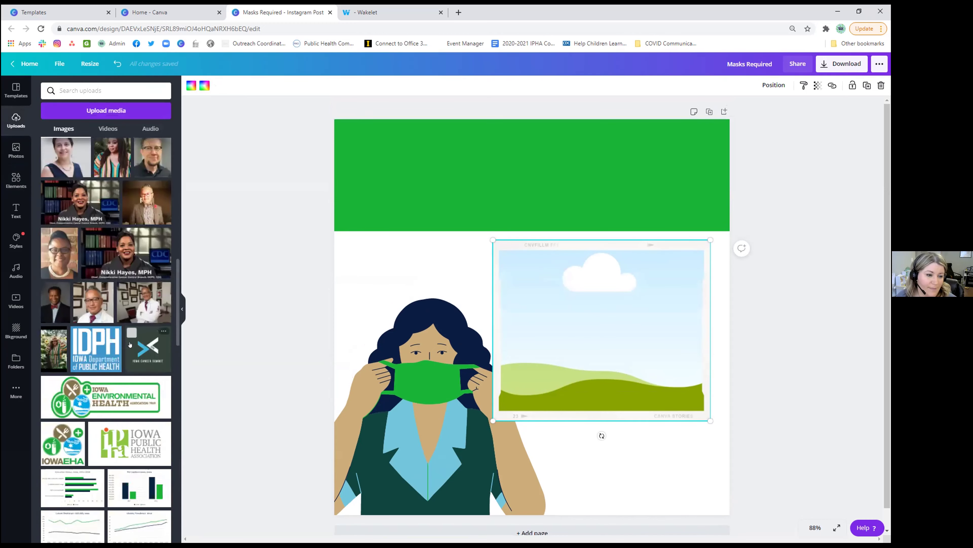
pyautogui.scroll(10, 130, 345)
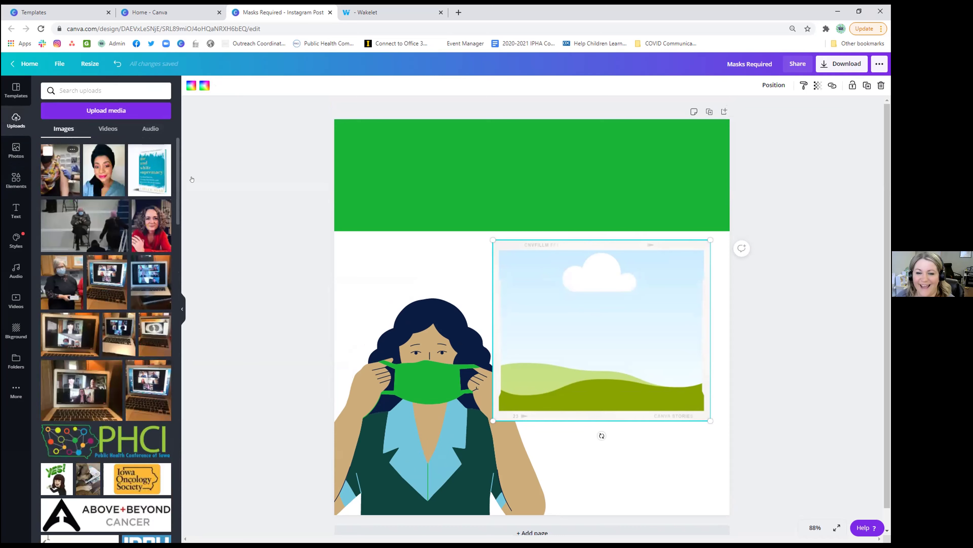
pyautogui.moveTo(192, 179); pyautogui.dragTo(602, 330)
# Step: Try enlarging the photo inside the frame to crop it closely around the arm and syringe
pyautogui.doubleClick(602, 330)
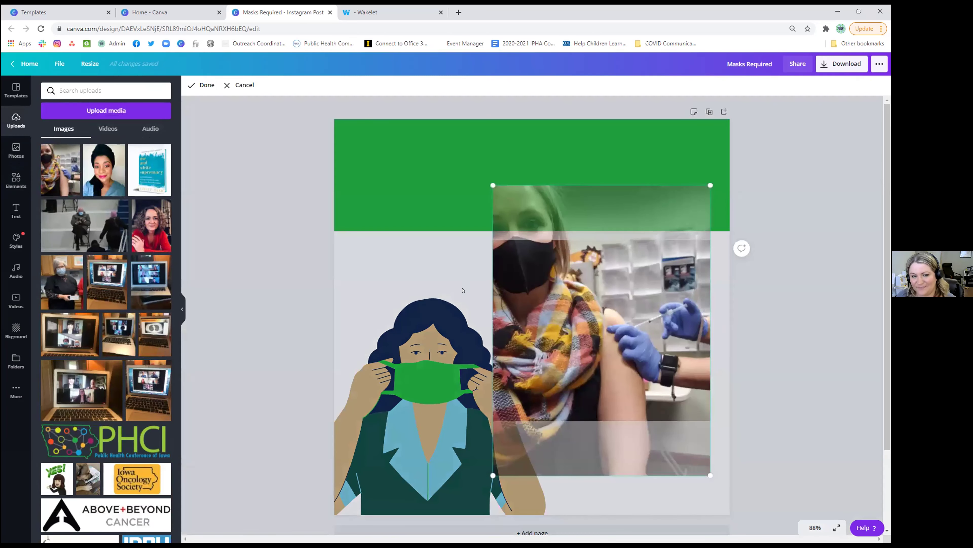
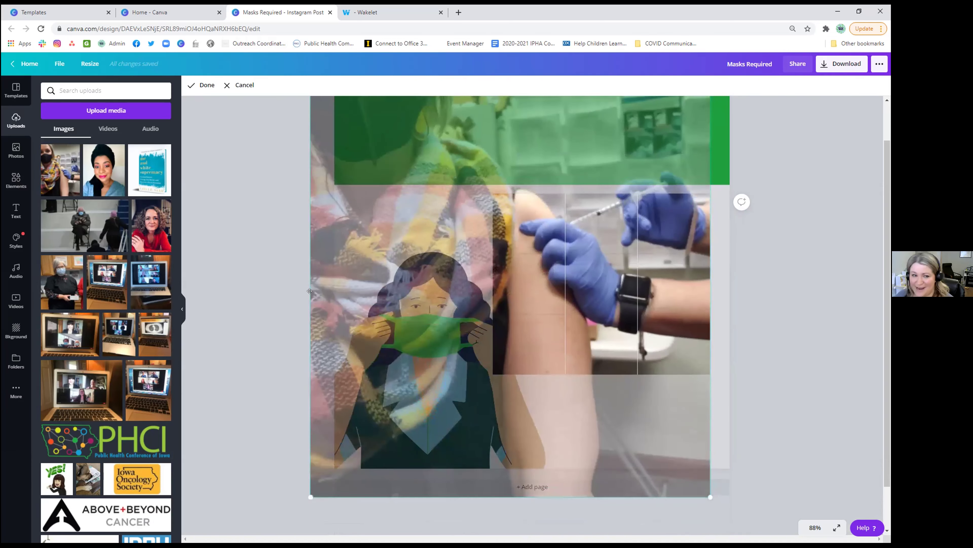
pyautogui.click(256, 270)
pyautogui.click(644, 452)
# Step: Shrink and reposition the photo inside its frame so the crop includes the masked face and the syringe
pyautogui.click(600, 397)
pyautogui.doubleClick(600, 397)
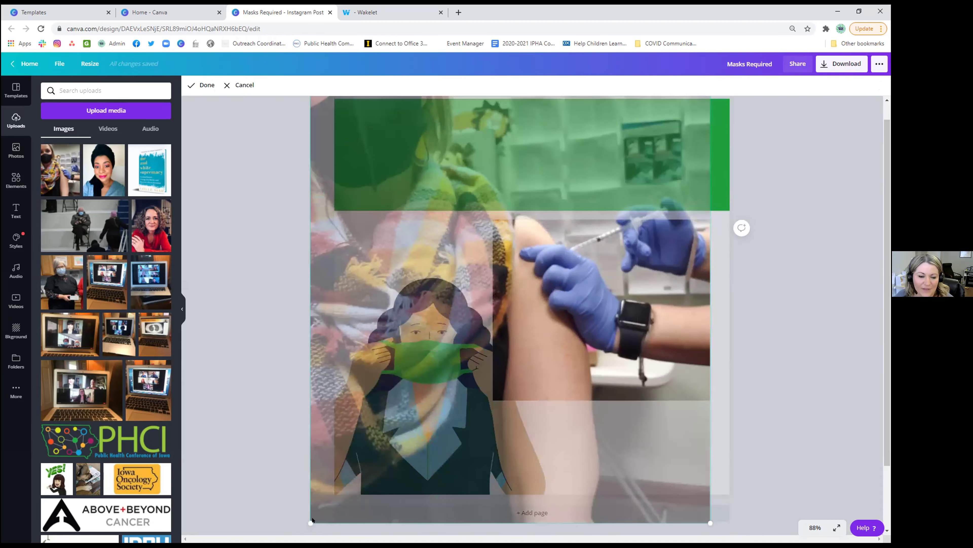
pyautogui.moveTo(336, 498); pyautogui.dragTo(590, 199)
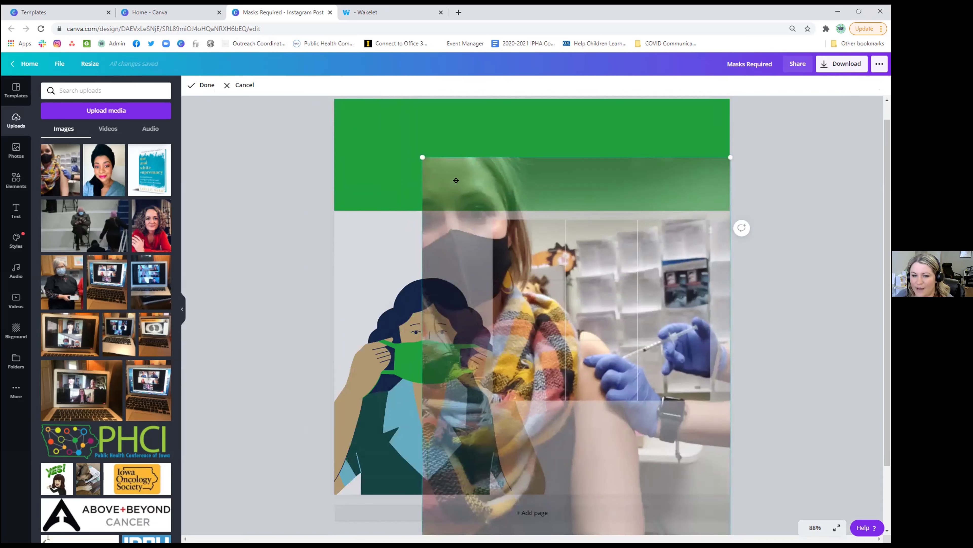
pyautogui.moveTo(422, 157); pyautogui.dragTo(473, 219)
pyautogui.scroll(-2, 509, 400)
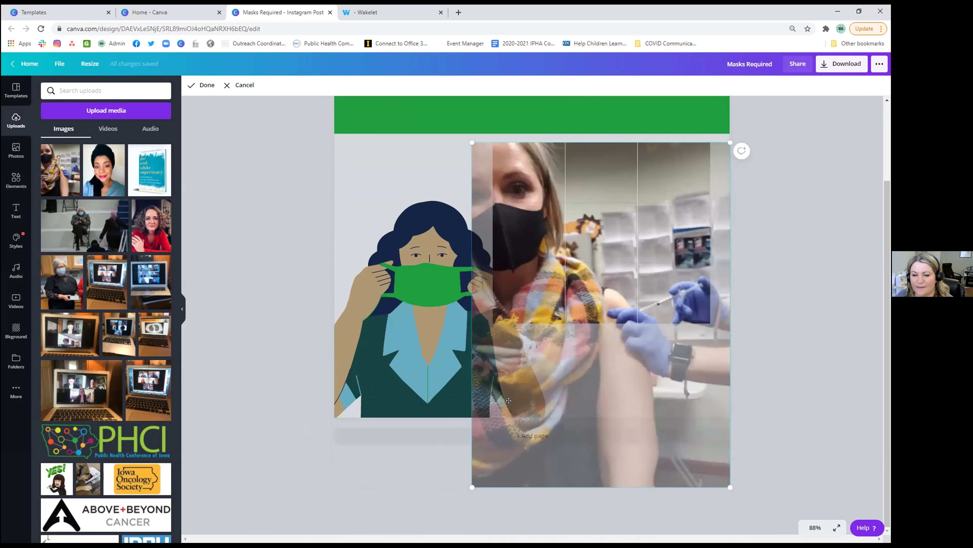
pyautogui.moveTo(509, 400); pyautogui.dragTo(531, 333)
pyautogui.click(315, 276)
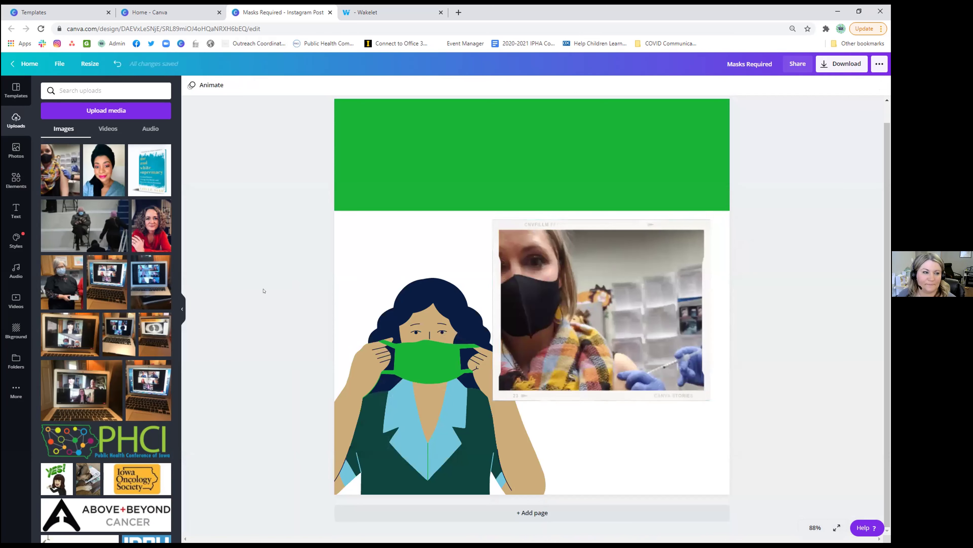
# Step: Try the Stay Fearless font combination over the green band of the post and inspect its separate text lines
pyautogui.click(14, 209)
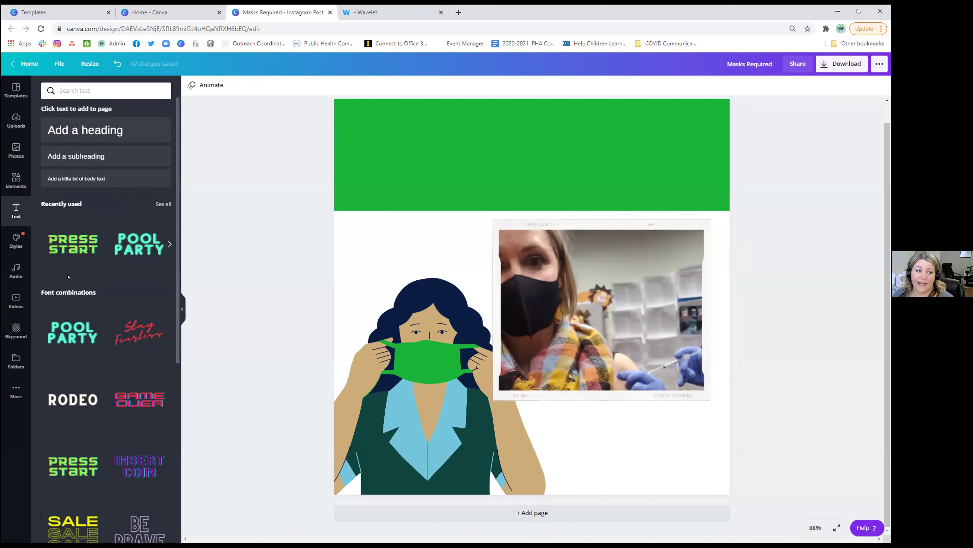
pyautogui.scroll(-1, 136, 373)
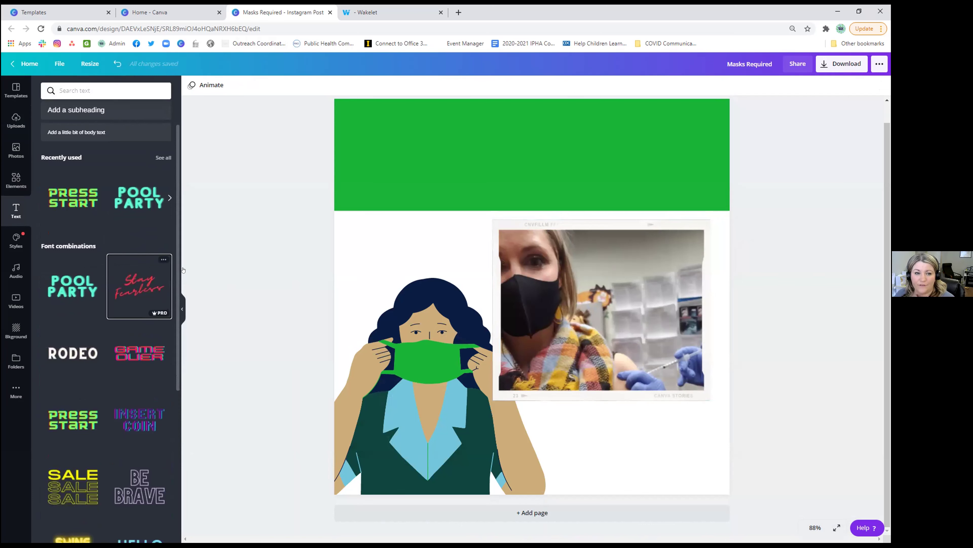
pyautogui.moveTo(167, 274); pyautogui.dragTo(383, 164)
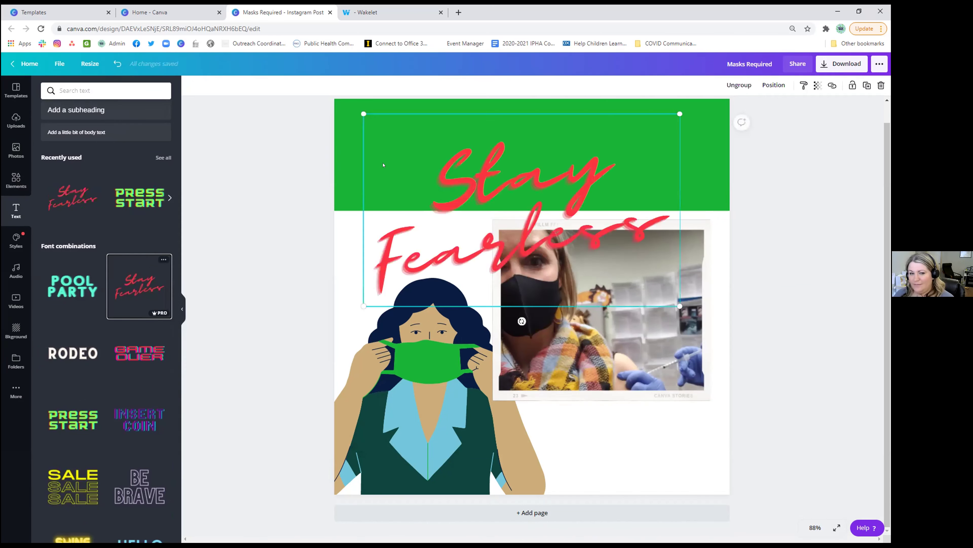
pyautogui.moveTo(479, 181); pyautogui.dragTo(468, 168)
pyautogui.click(455, 157)
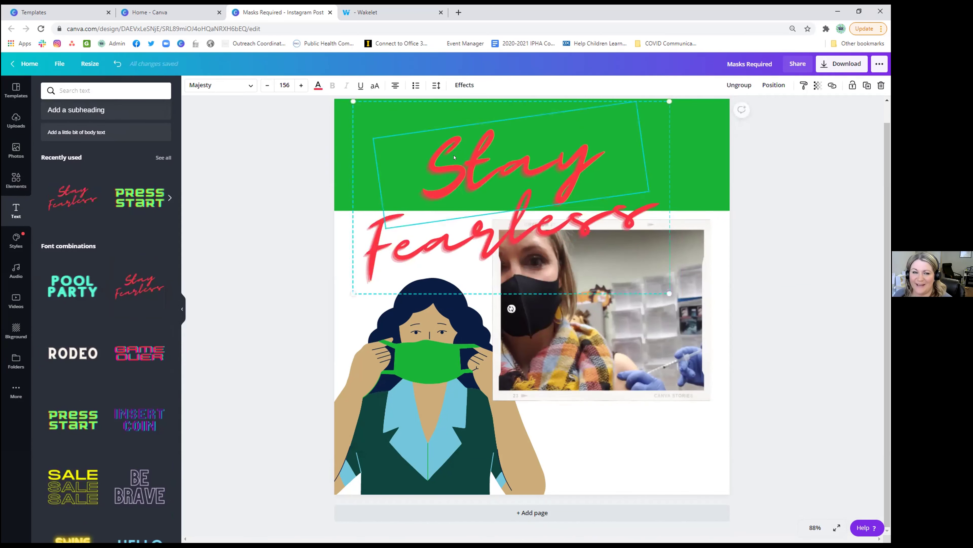
pyautogui.click(441, 201)
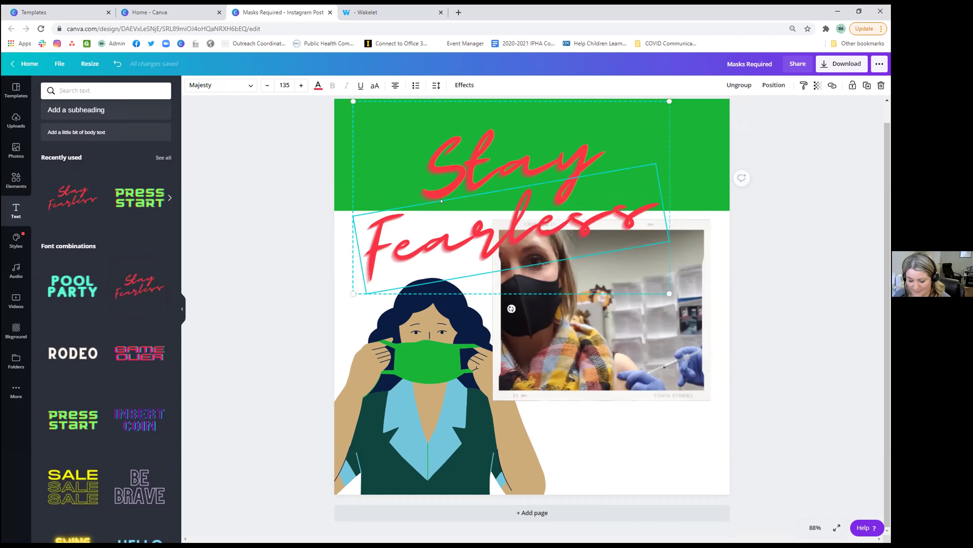
# Step: Delete the Stay Fearless text from the post
pyautogui.click(345, 292)
pyautogui.click(311, 239)
pyautogui.click(383, 249)
pyautogui.press('Delete')
pyautogui.press('Delete')
pyautogui.hotkey('ctrl', 'a')
pyautogui.press('Delete')
pyautogui.click(298, 217)
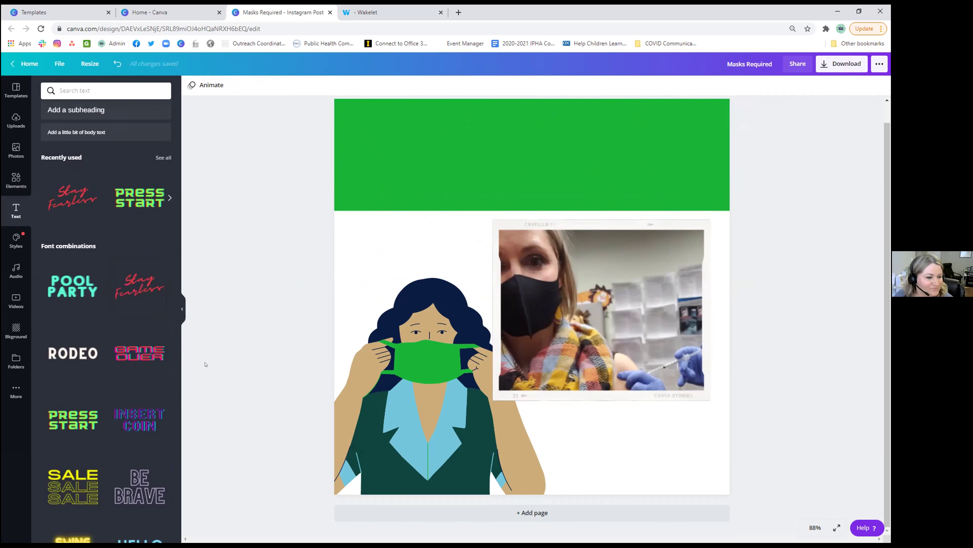
# Step: Add a heading reading "Mask Up Washington County!" in the upper-left part of the green band
pyautogui.scroll(-8, 153, 364)
pyautogui.scroll(-3, 152, 364)
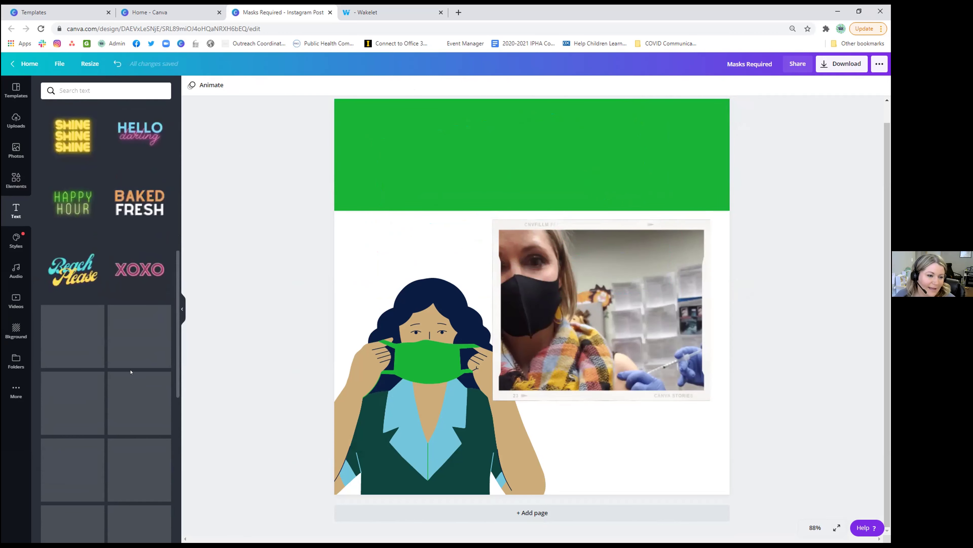
pyautogui.scroll(-5, 122, 385)
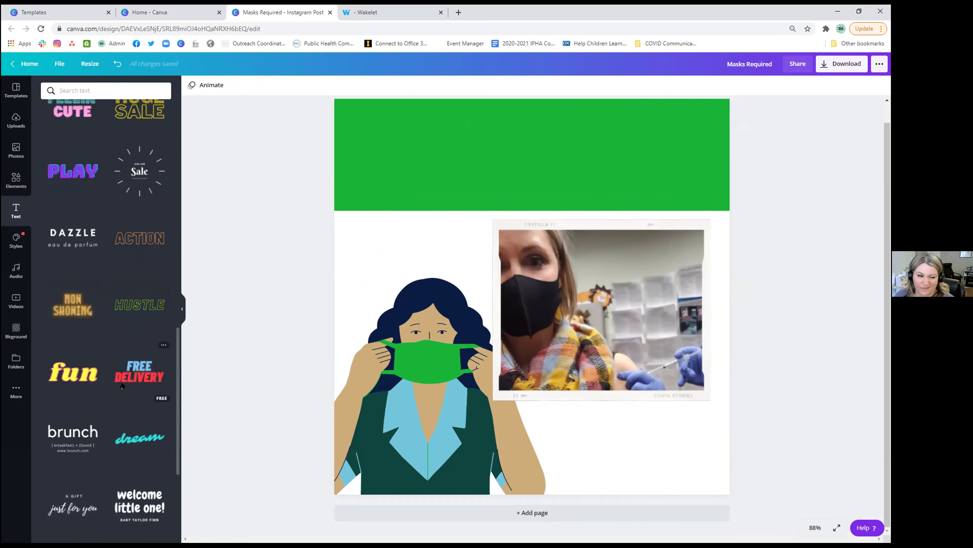
pyautogui.scroll(15, 122, 386)
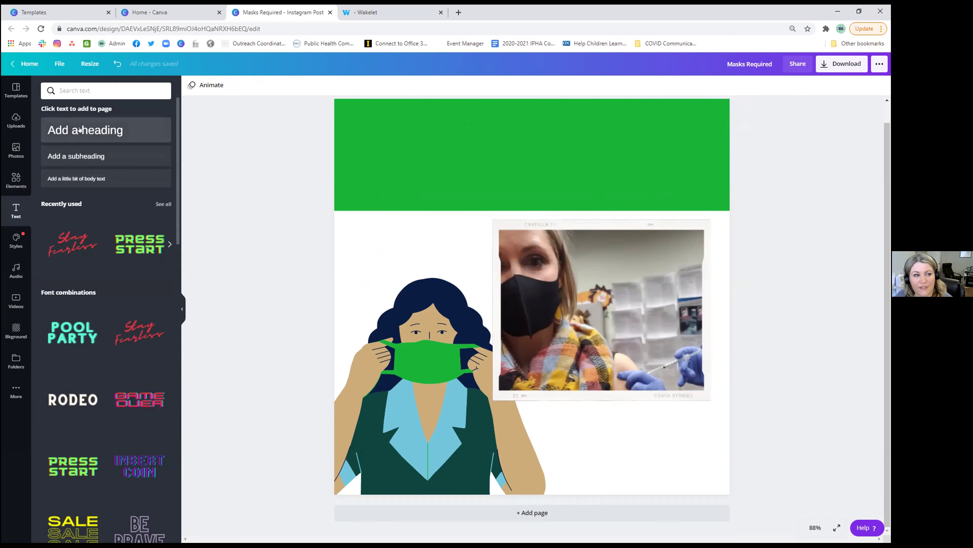
pyautogui.click(109, 129)
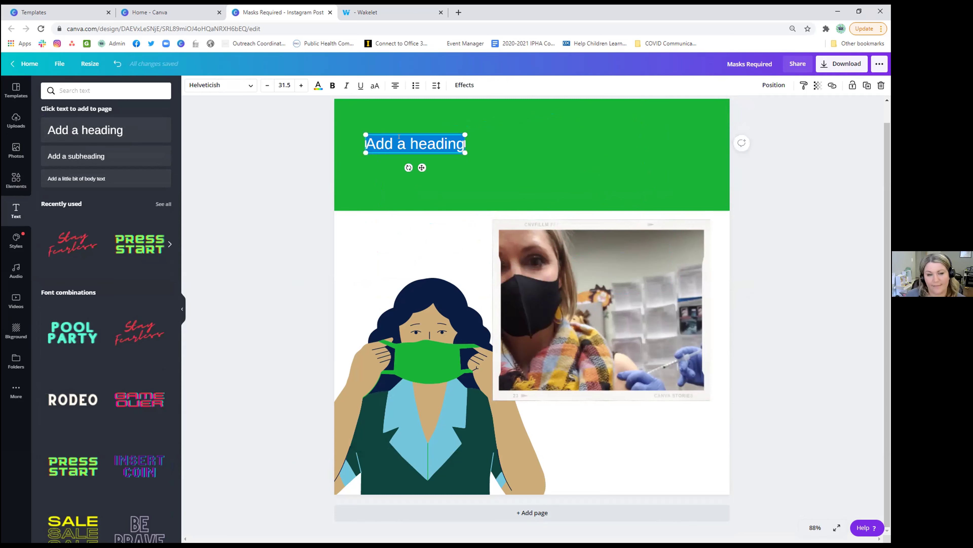
pyautogui.write('Mask Up Washington County!')
pyautogui.click(269, 173)
pyautogui.click(408, 147)
pyautogui.moveTo(408, 147); pyautogui.dragTo(435, 136)
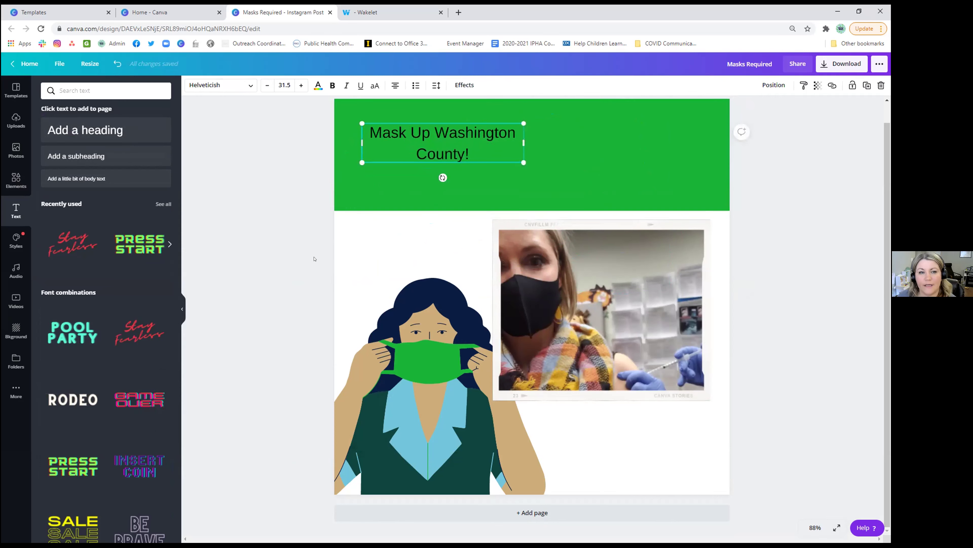
# Step: Show the margins on the Instagram post page
pyautogui.scroll(1, 293, 260)
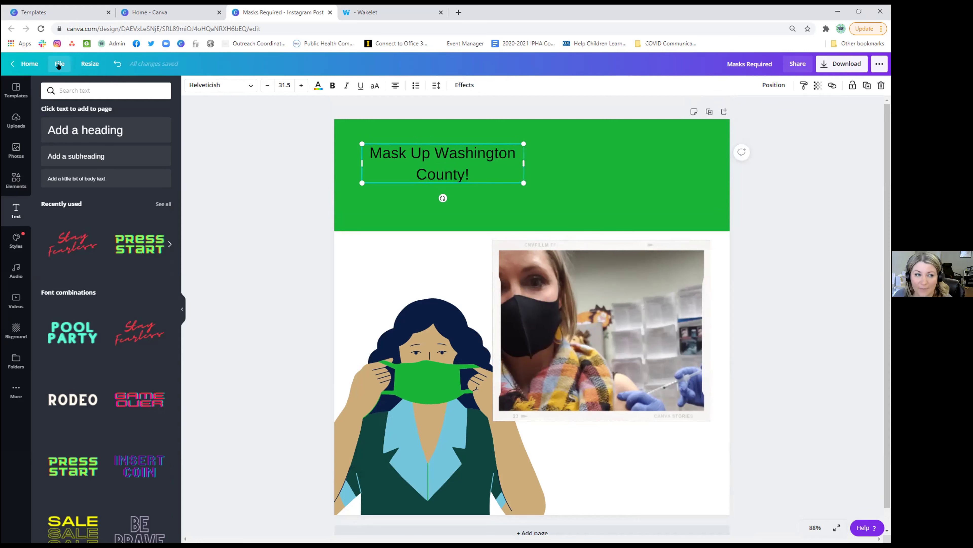
pyautogui.click(59, 63)
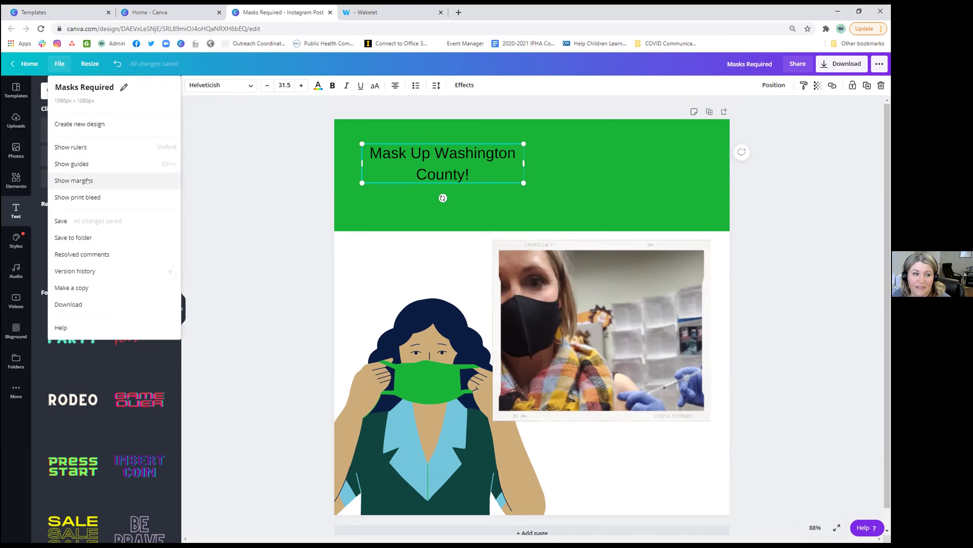
pyautogui.click(87, 181)
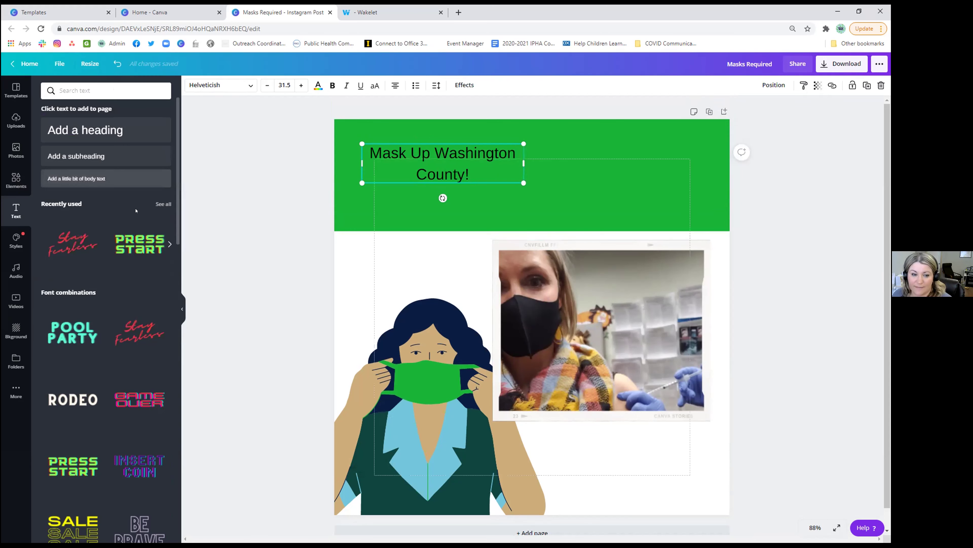
pyautogui.click(262, 230)
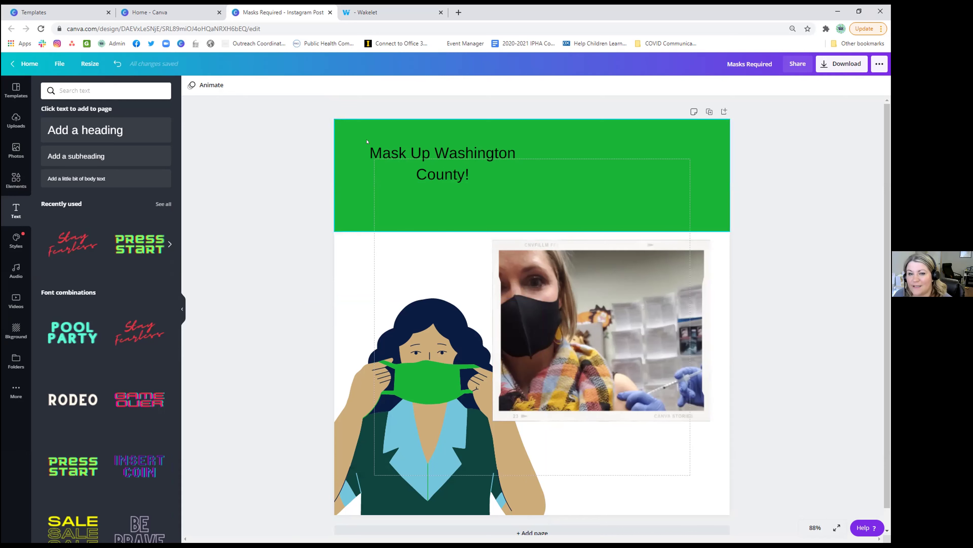
# Step: Align the heading with the upper-left corner of the margins and widen its text box to the right margin
pyautogui.moveTo(398, 151); pyautogui.dragTo(417, 169)
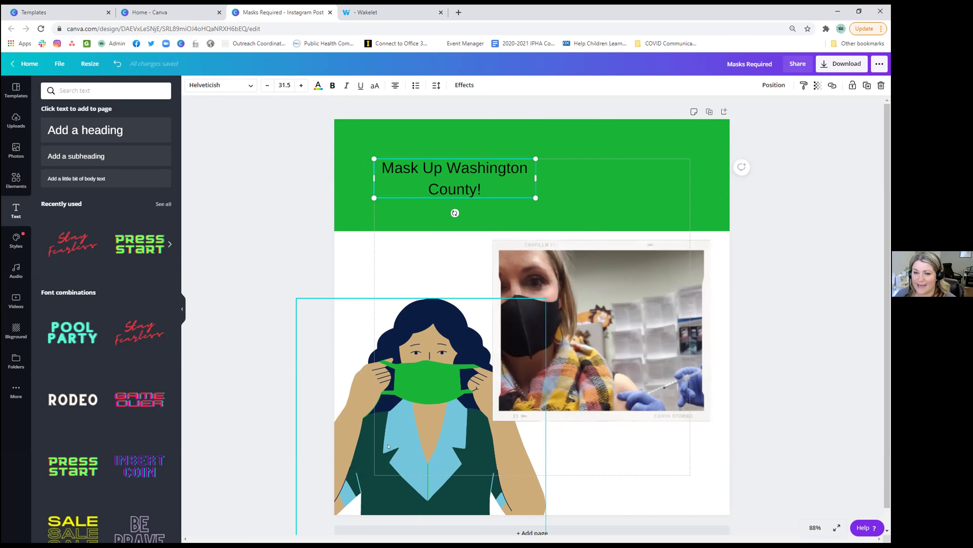
pyautogui.click(307, 237)
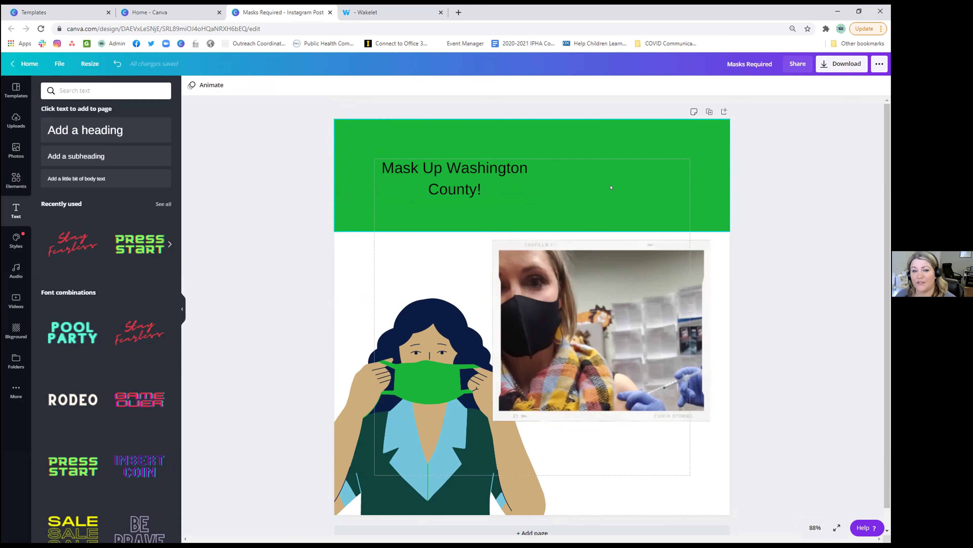
pyautogui.click(473, 178)
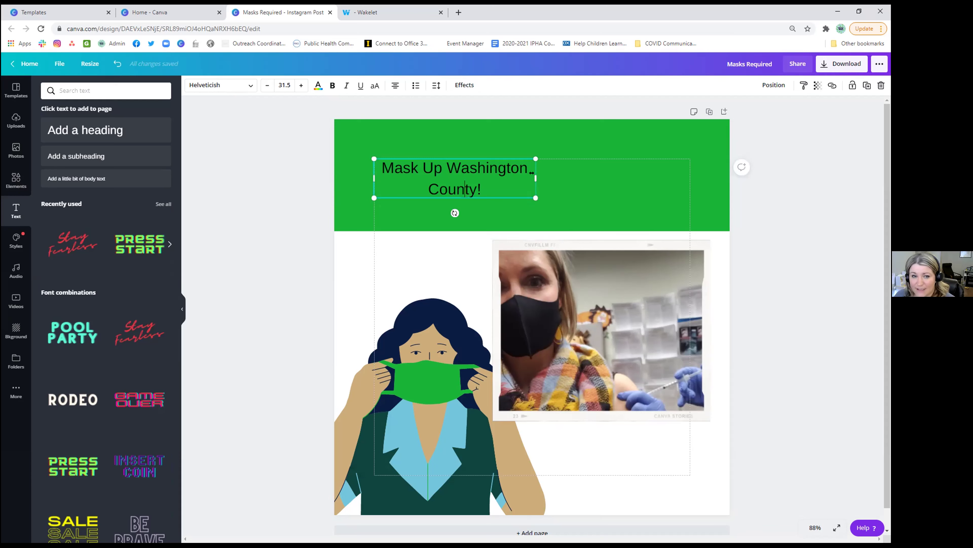
pyautogui.moveTo(600, 170); pyautogui.dragTo(689, 171)
# Step: Increase the font size of the "Mask Up Washington County!" heading to 45.5
pyautogui.tripleClick(548, 166)
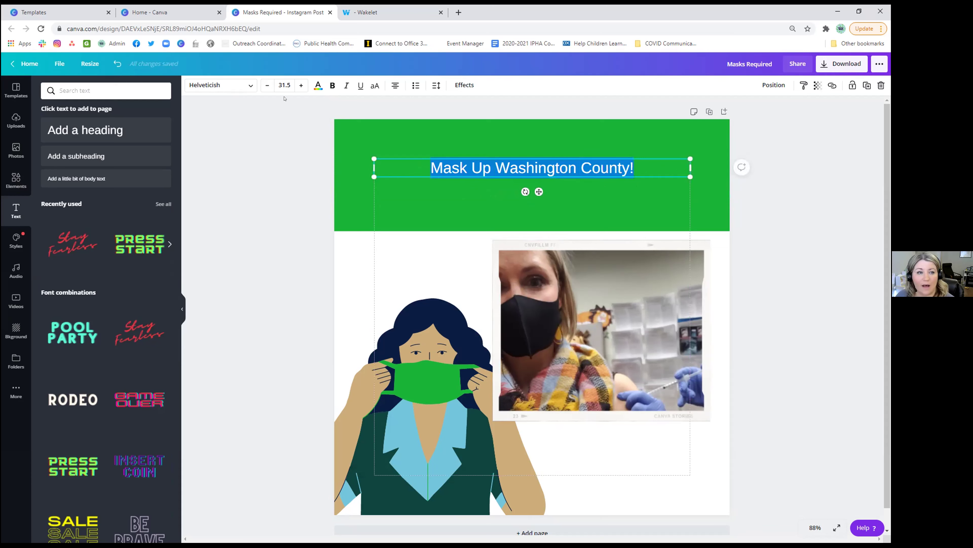
pyautogui.click(301, 86)
pyautogui.doubleClick(301, 86)
pyautogui.doubleClick(301, 86)
pyautogui.doubleClick(301, 86)
pyautogui.tripleClick(301, 86)
pyautogui.tripleClick(301, 86)
pyautogui.click(301, 86)
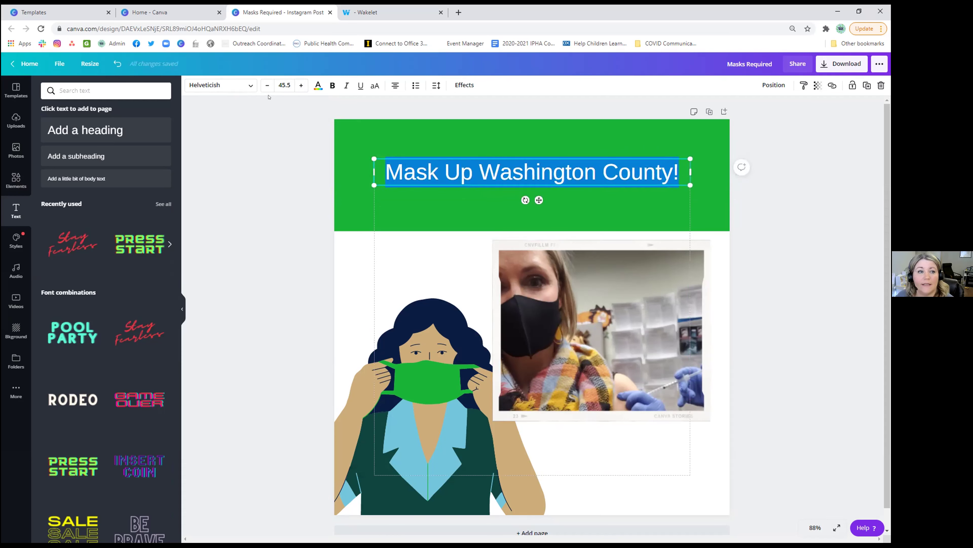
# Step: Change the heading's font to Cooper Hewitt and deselect the text
pyautogui.click(247, 88)
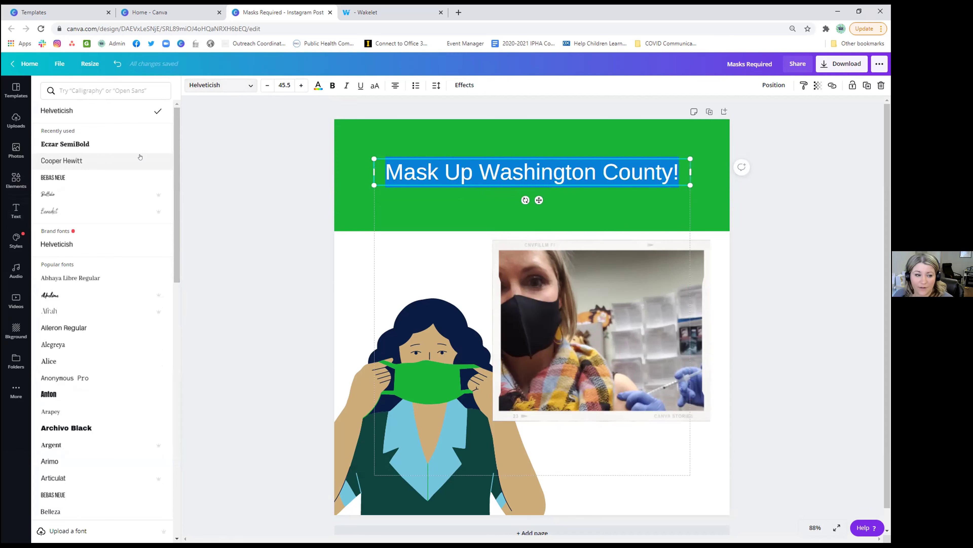
pyautogui.scroll(-3, 102, 381)
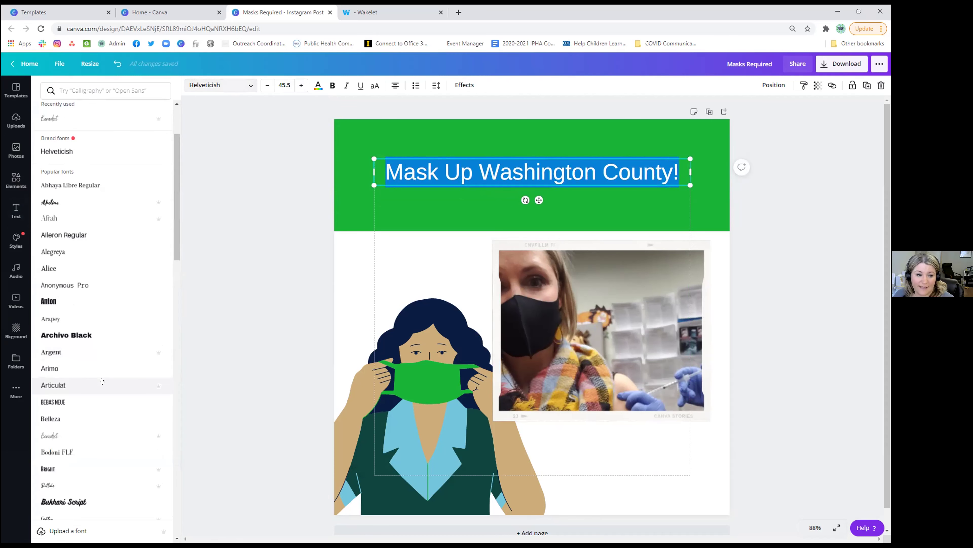
pyautogui.scroll(-3, 102, 381)
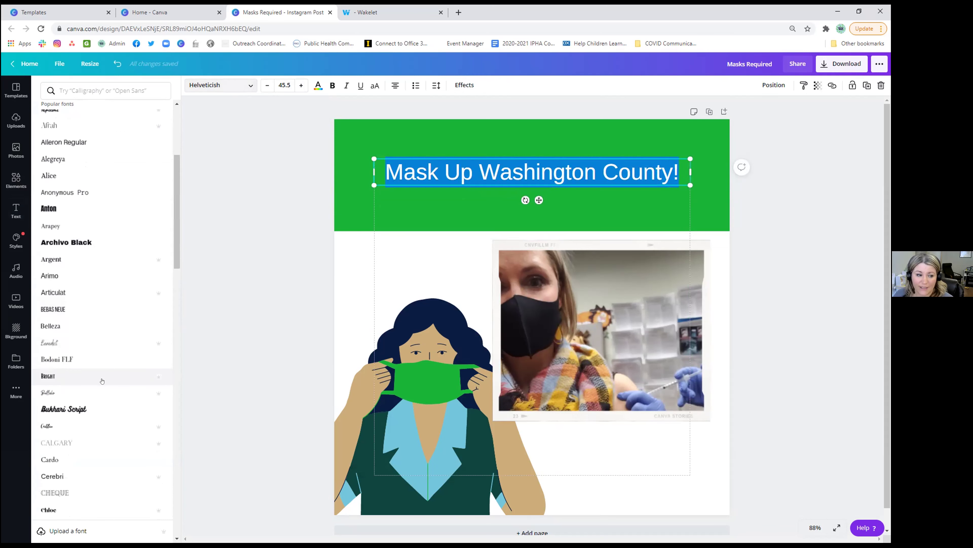
pyautogui.scroll(6, 102, 381)
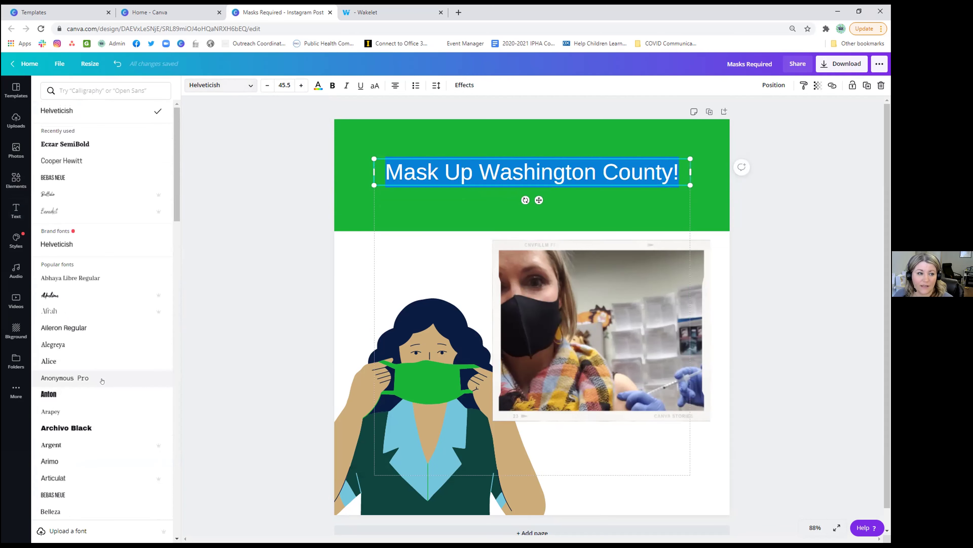
pyautogui.click(127, 161)
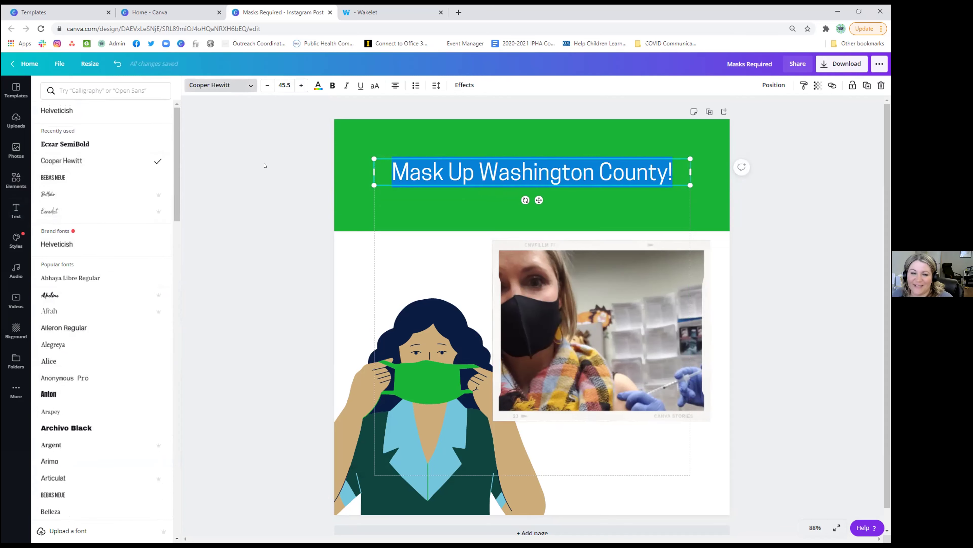
pyautogui.press('Escape')
pyautogui.press('Escape')
pyautogui.press('Escape')
pyautogui.click(539, 173)
pyautogui.doubleClick(540, 173)
pyautogui.press('Escape')
pyautogui.press('Escape')
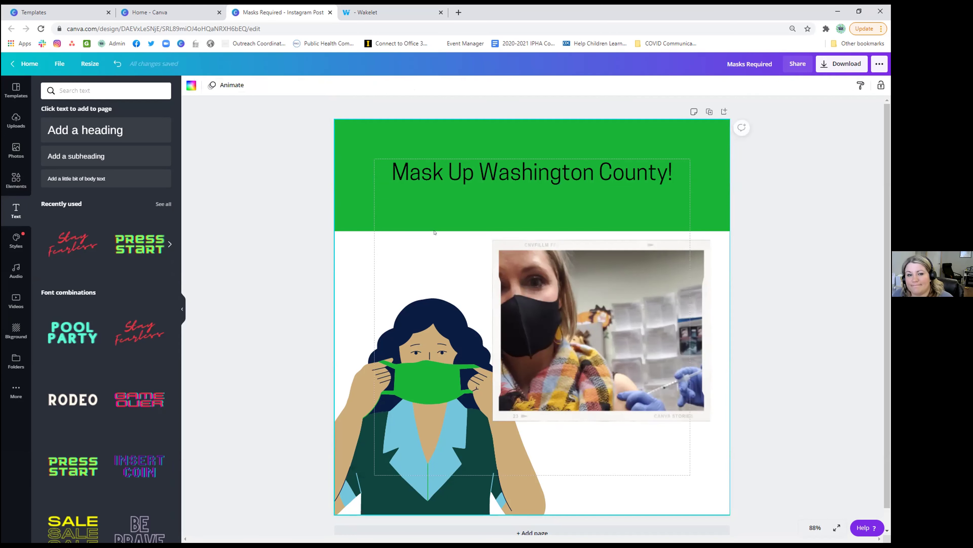
# Step: Make the heading bold and set its font size to 47.5 so it fits on one line between the margins
pyautogui.click(465, 184)
pyautogui.doubleClick(465, 184)
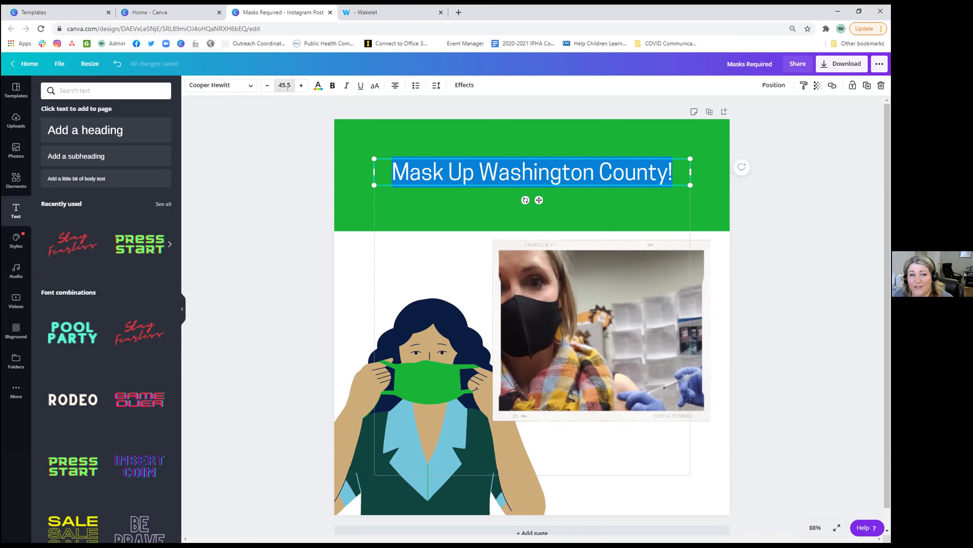
pyautogui.click(301, 88)
pyautogui.click(301, 88)
pyautogui.click(301, 87)
pyautogui.click(301, 87)
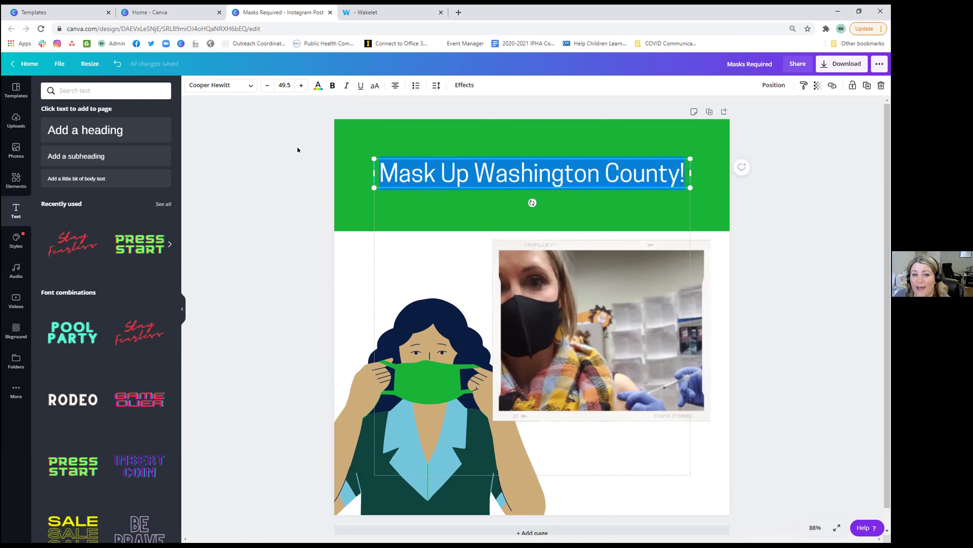
pyautogui.click(332, 85)
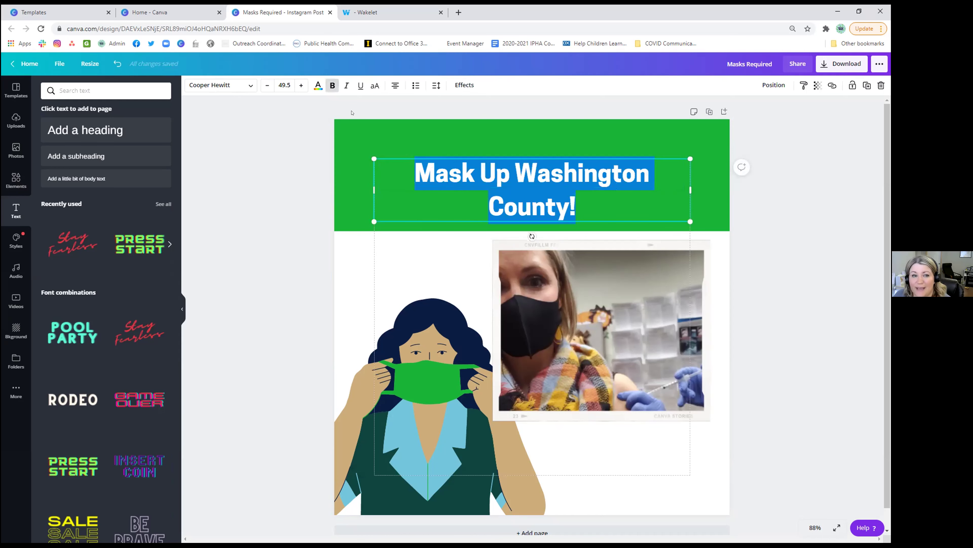
pyautogui.click(267, 85)
pyautogui.click(267, 85)
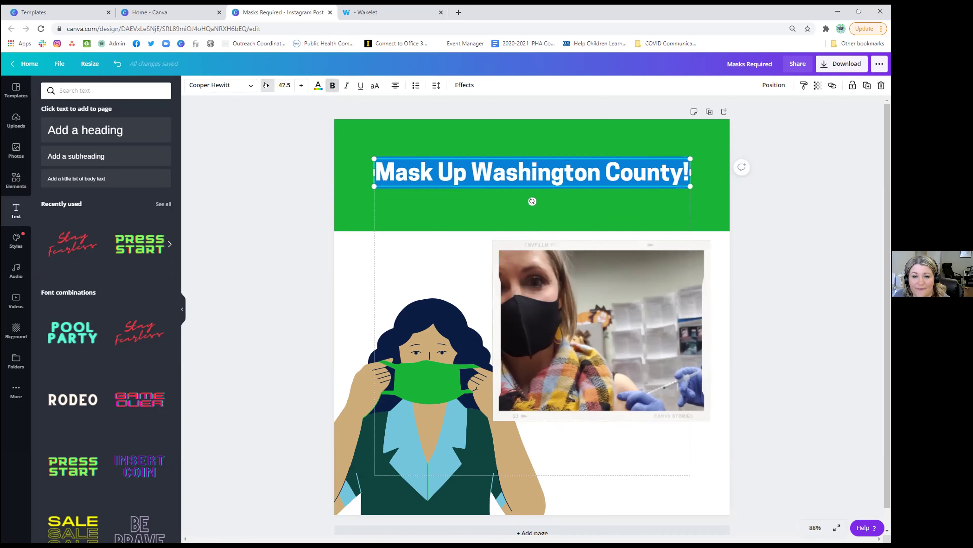
pyautogui.click(307, 107)
# Step: Set the heading's text color to white (#ffffff)
pyautogui.doubleClick(442, 170)
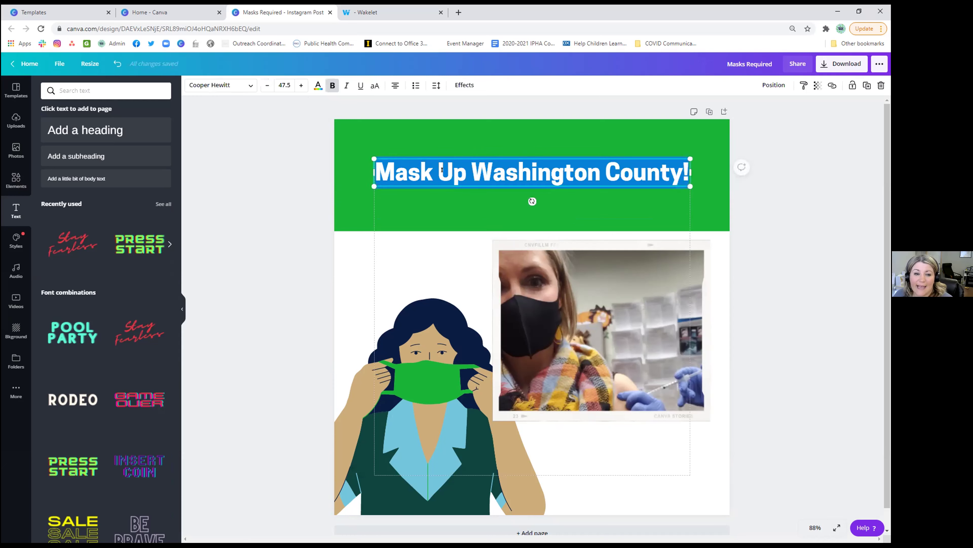
pyautogui.click(316, 85)
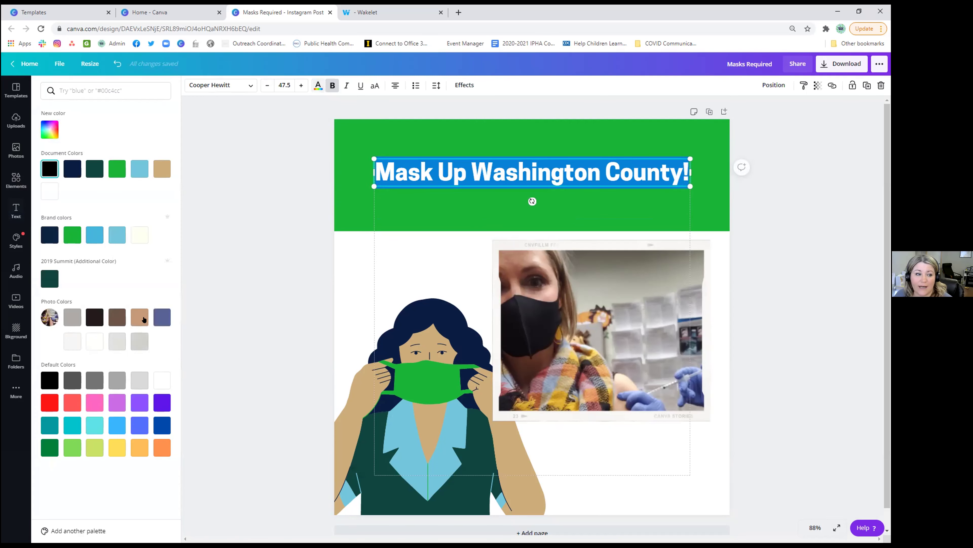
pyautogui.click(161, 380)
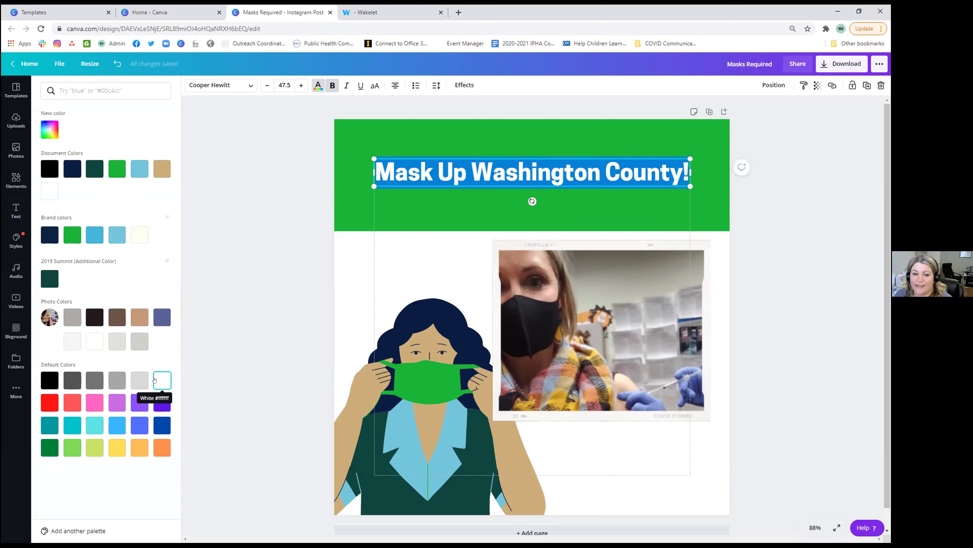
pyautogui.click(285, 300)
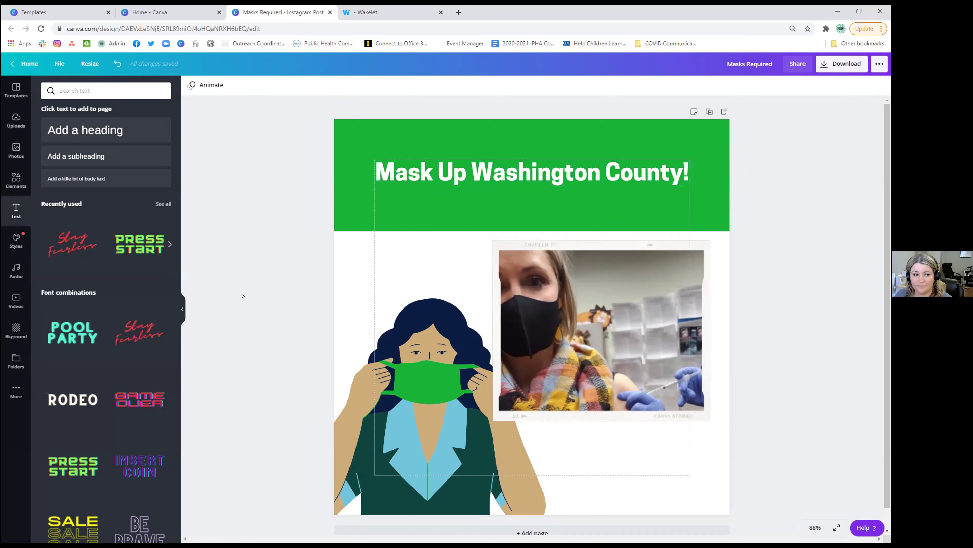
pyautogui.click(443, 173)
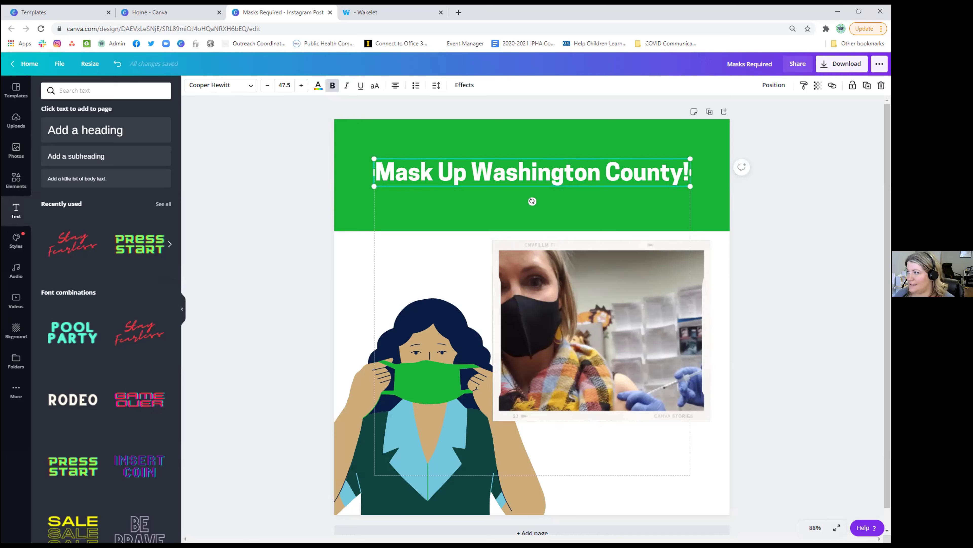
pyautogui.click(283, 244)
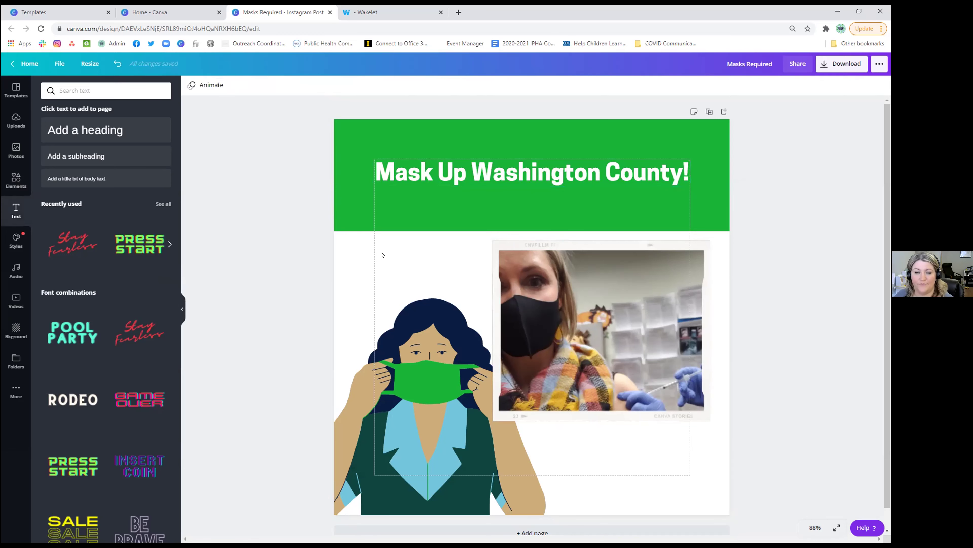
pyautogui.click(446, 260)
pyautogui.click(291, 262)
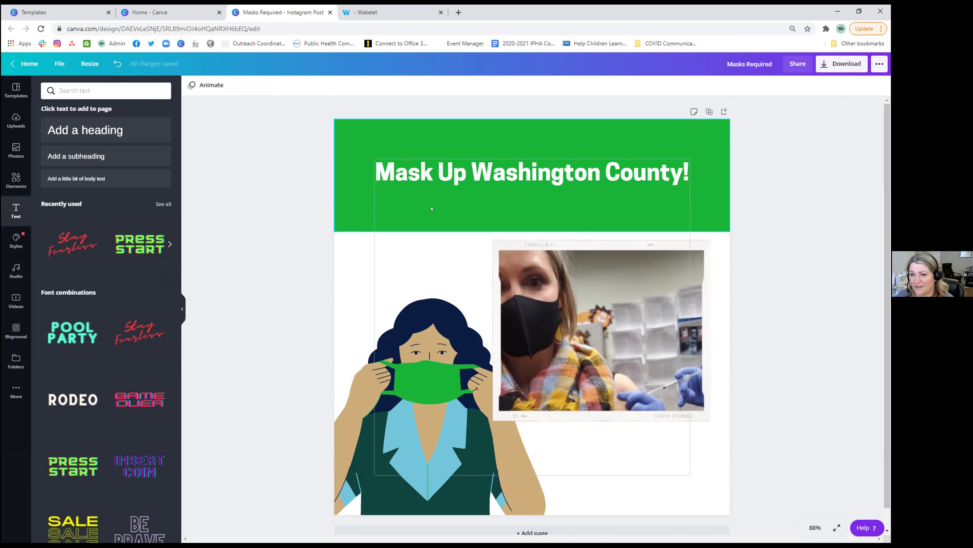
# Step: Duplicate the heading directly beneath itself and replace the copy's text with a first name followed by "does!"
pyautogui.click(499, 171)
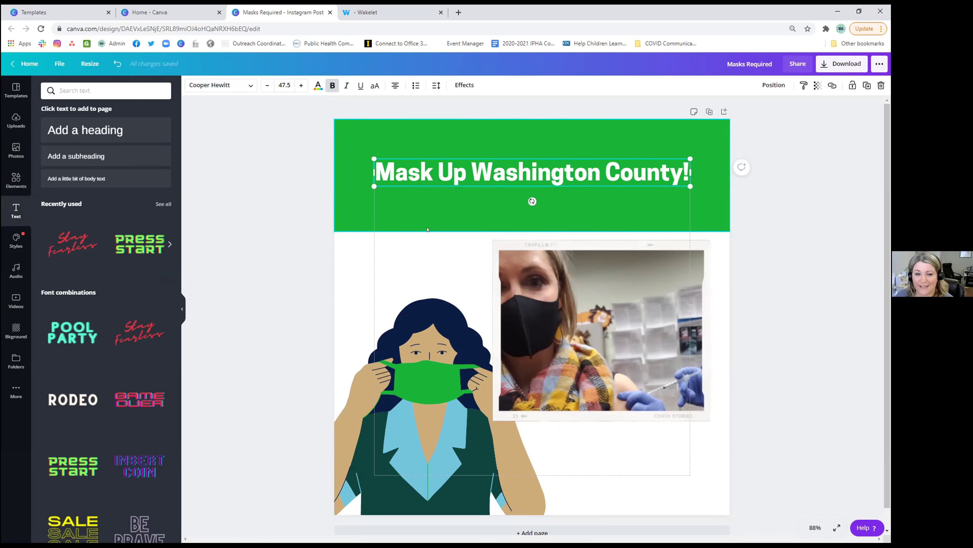
pyautogui.hotkey('ctrl', 'd')
pyautogui.moveTo(448, 192); pyautogui.dragTo(436, 203)
pyautogui.doubleClick(441, 202)
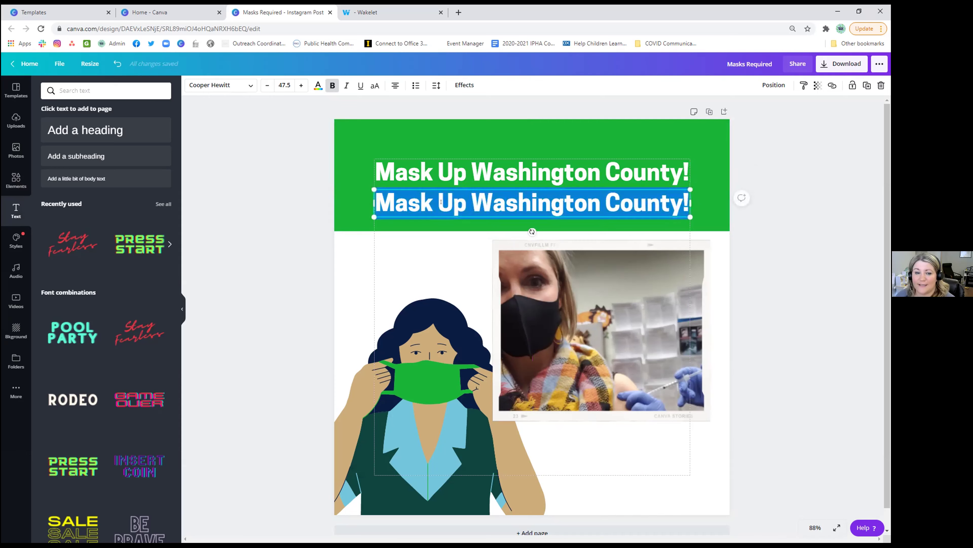
pyautogui.write('Danielle')
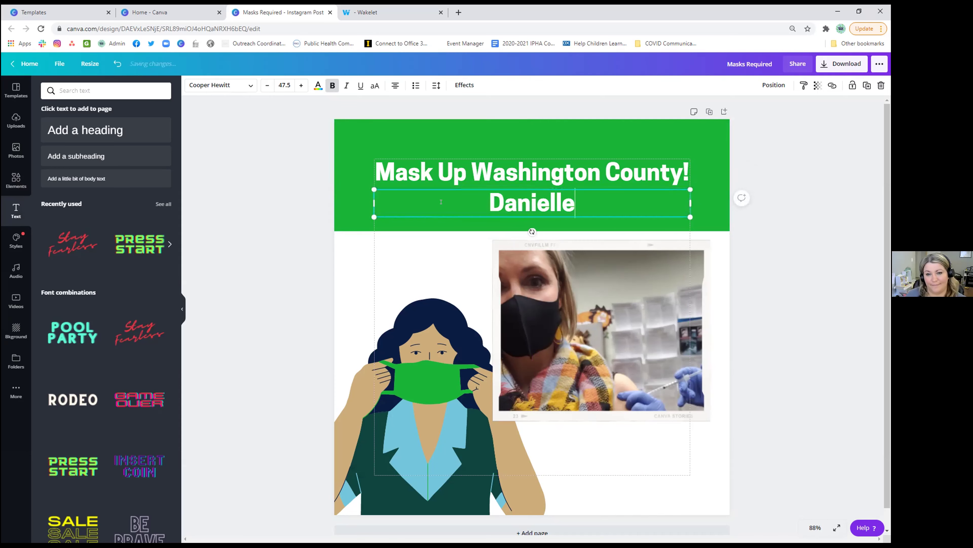
pyautogui.write(' does!')
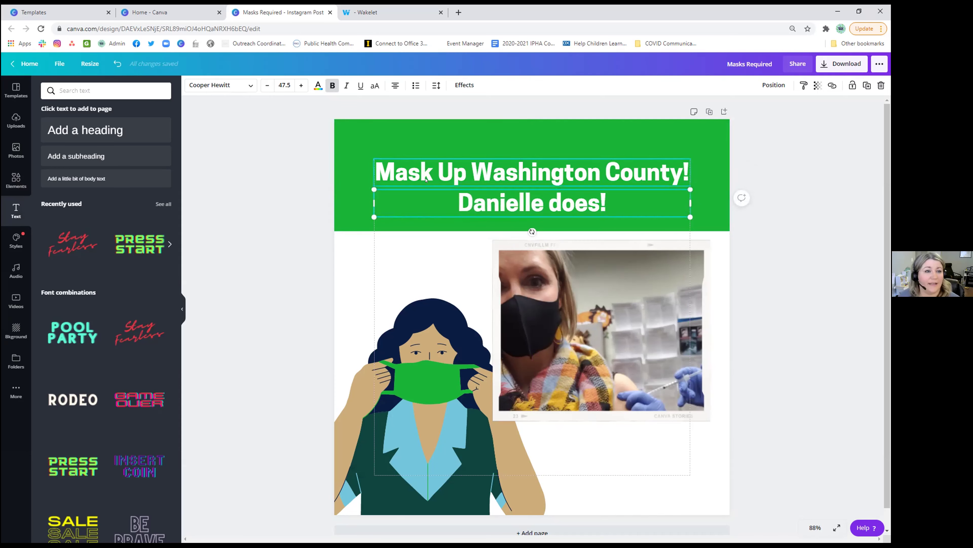
# Step: Remove the bold from the second text line, reduce its font size by five increments and deselect it
pyautogui.click(499, 231)
pyautogui.doubleClick(533, 203)
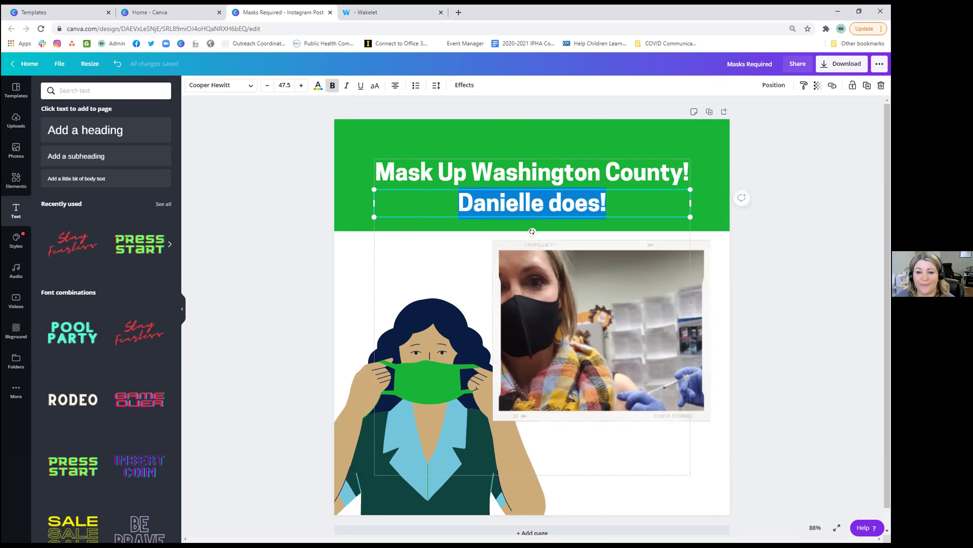
pyautogui.click(331, 88)
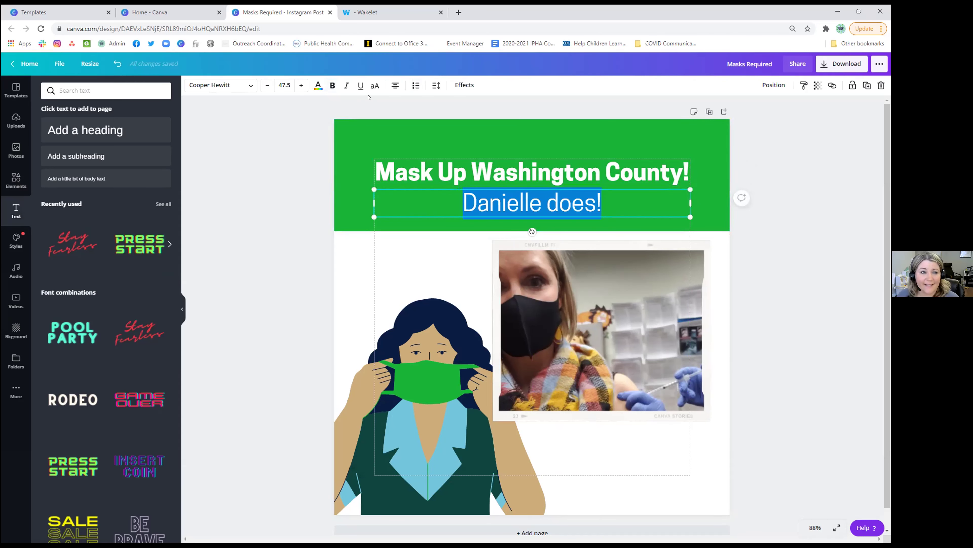
pyautogui.click(267, 86)
pyautogui.click(267, 86)
pyautogui.click(268, 85)
pyautogui.click(268, 86)
pyautogui.click(267, 86)
pyautogui.click(327, 222)
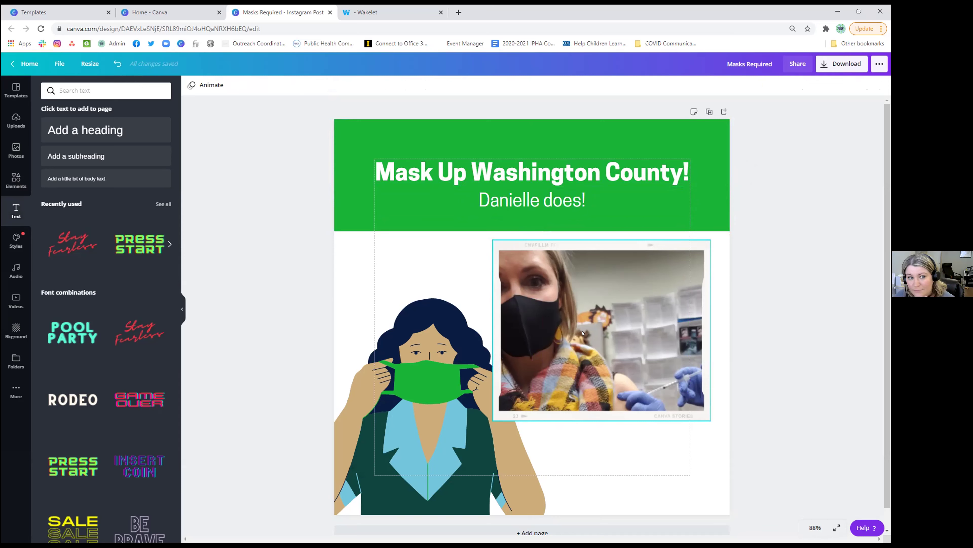
pyautogui.click(343, 342)
pyautogui.click(301, 269)
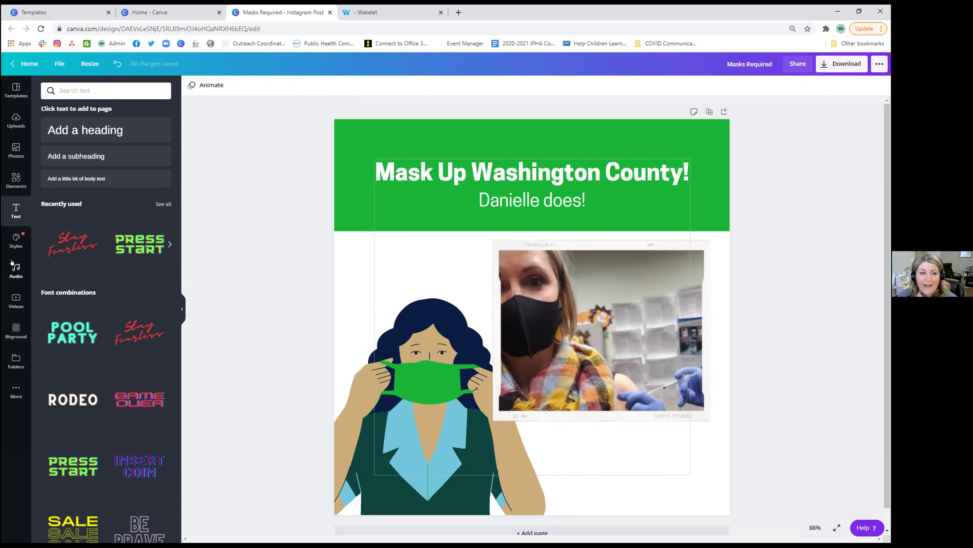
# Step: Browse the brand styles, stock videos and page backgrounds available for the design
pyautogui.click(11, 245)
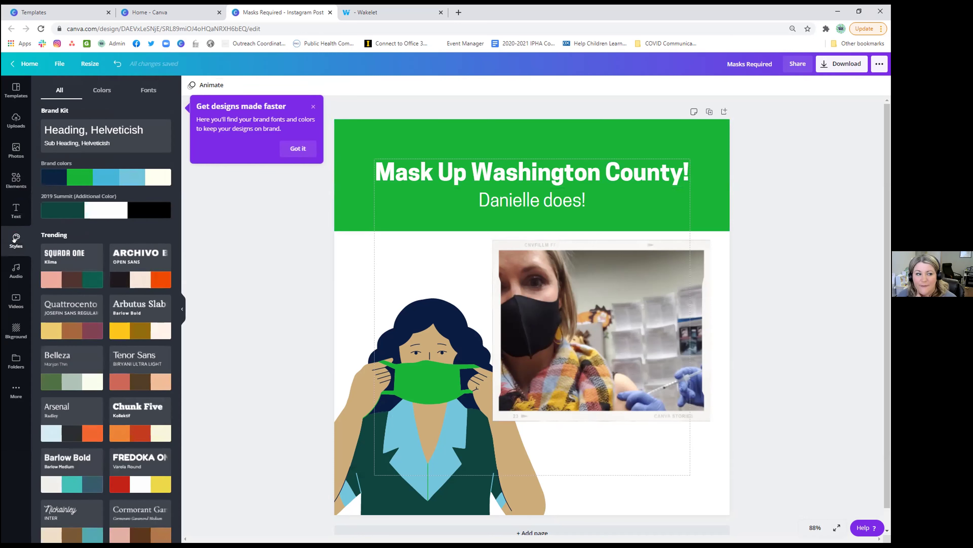
pyautogui.click(13, 306)
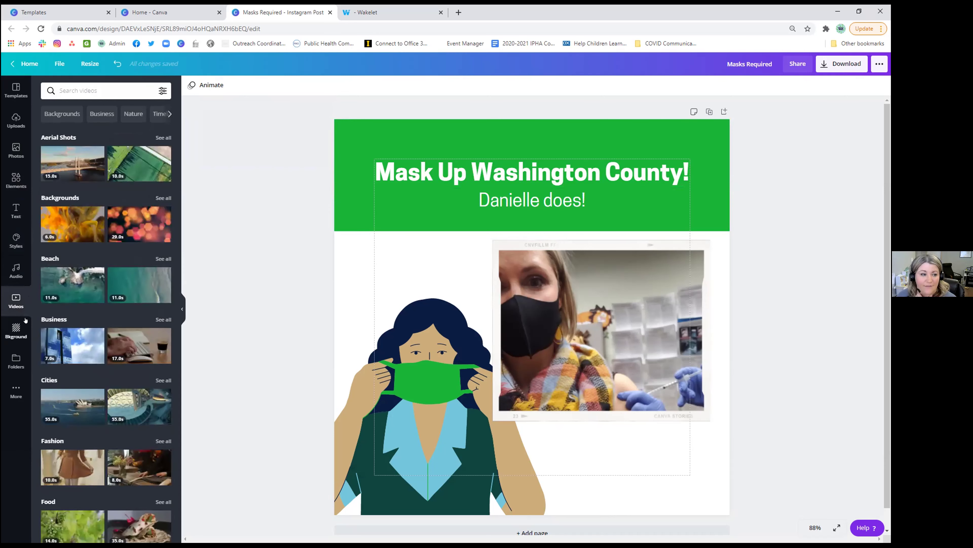
pyautogui.click(14, 333)
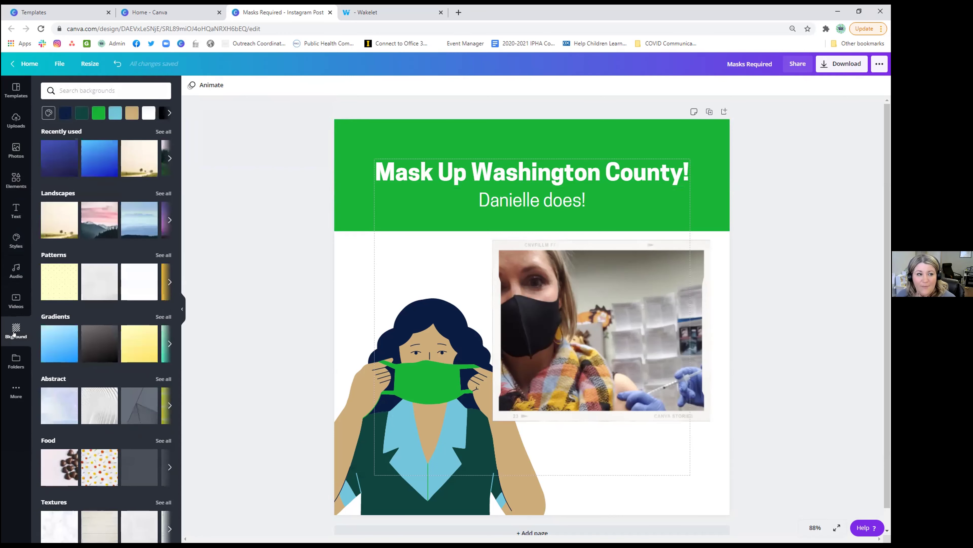
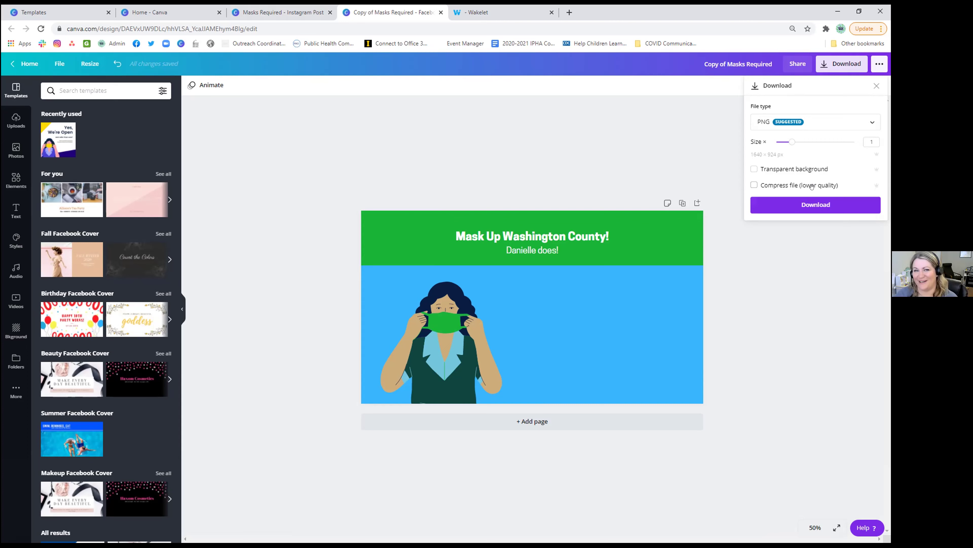
# Step: Download the Facebook cover copy of the design as a PNG at size 1 and open the downloaded file
pyautogui.click(752, 292)
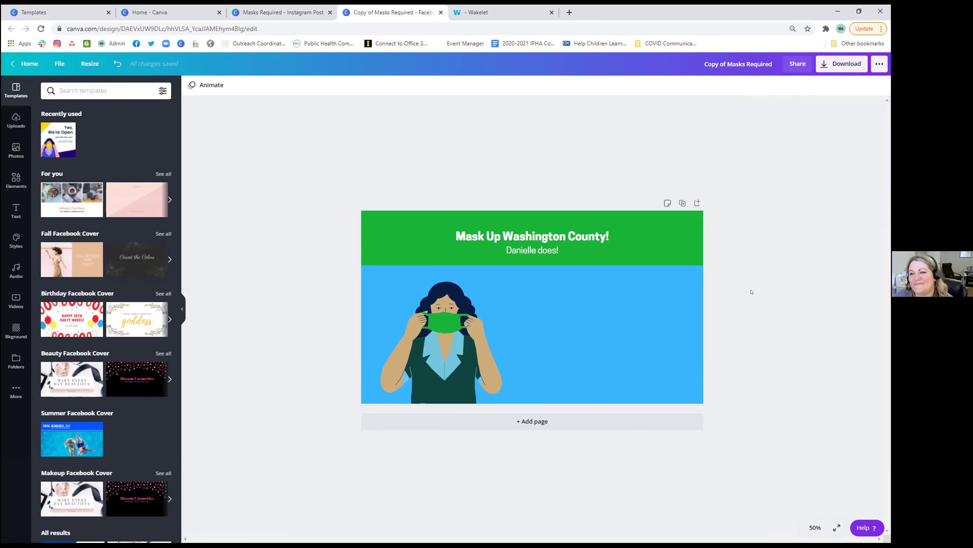
pyautogui.click(842, 63)
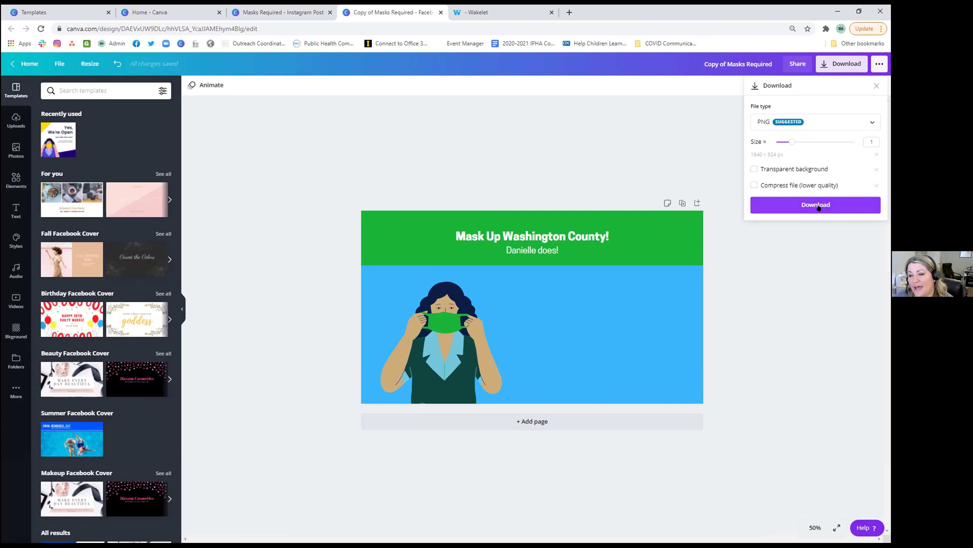
pyautogui.click(818, 205)
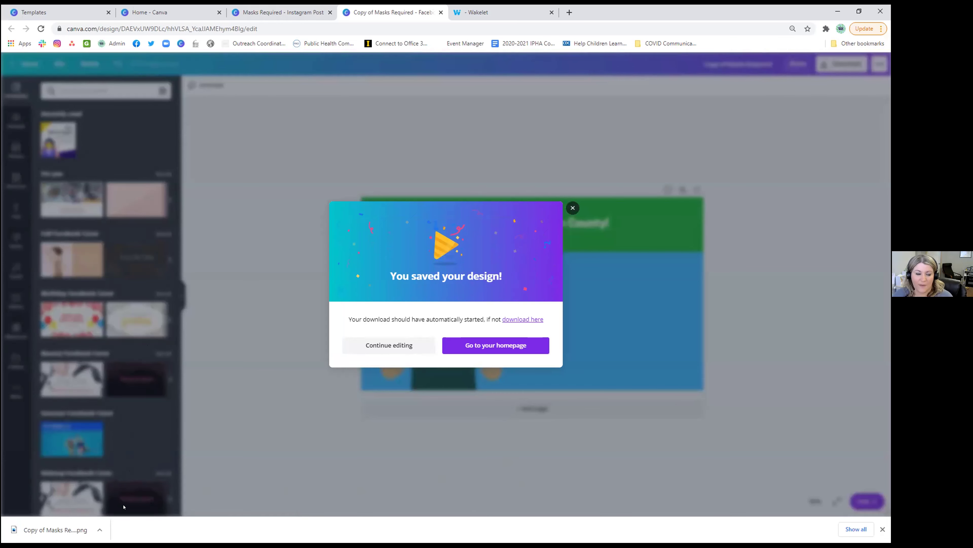
pyautogui.click(55, 529)
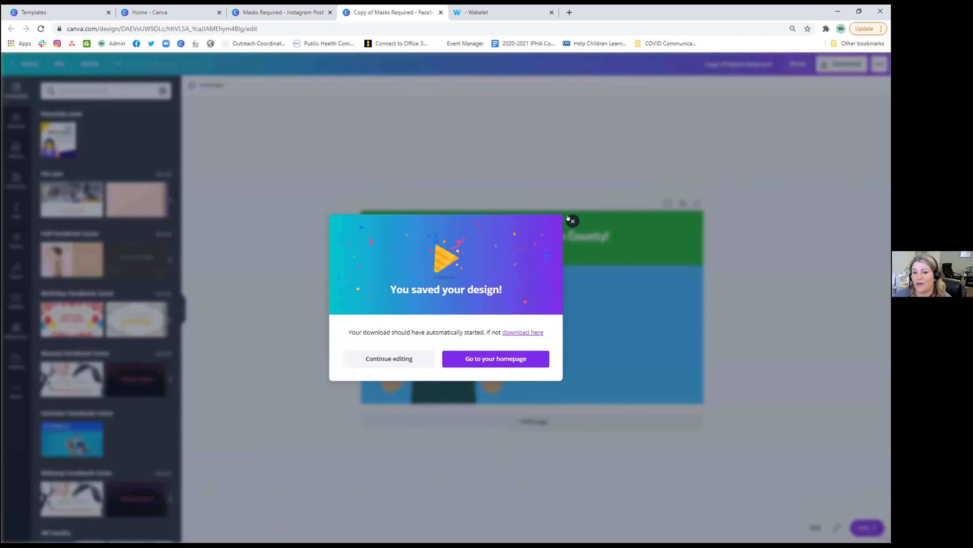
# Step: Leave the saved design for the homepage and look over the recent designs there
pyautogui.click(480, 358)
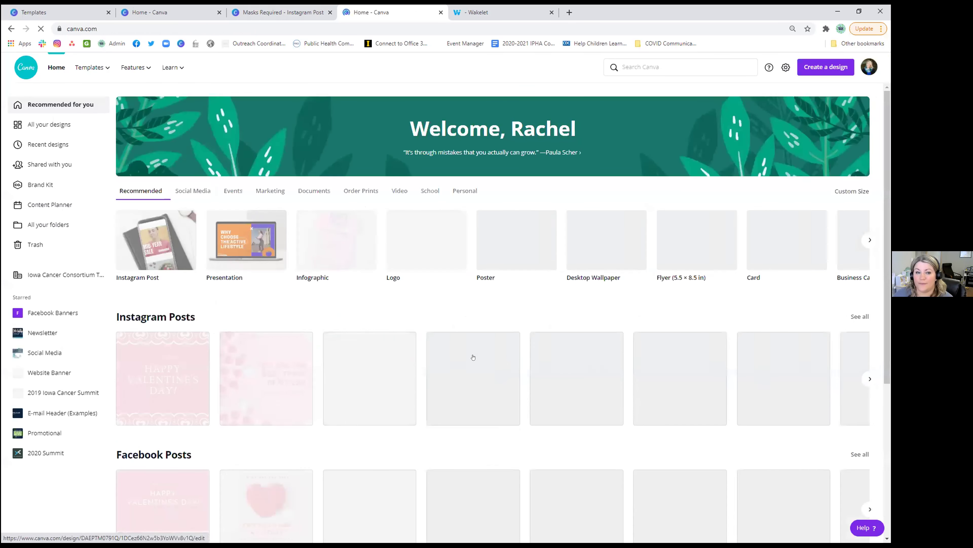
pyautogui.scroll(-2, 422, 376)
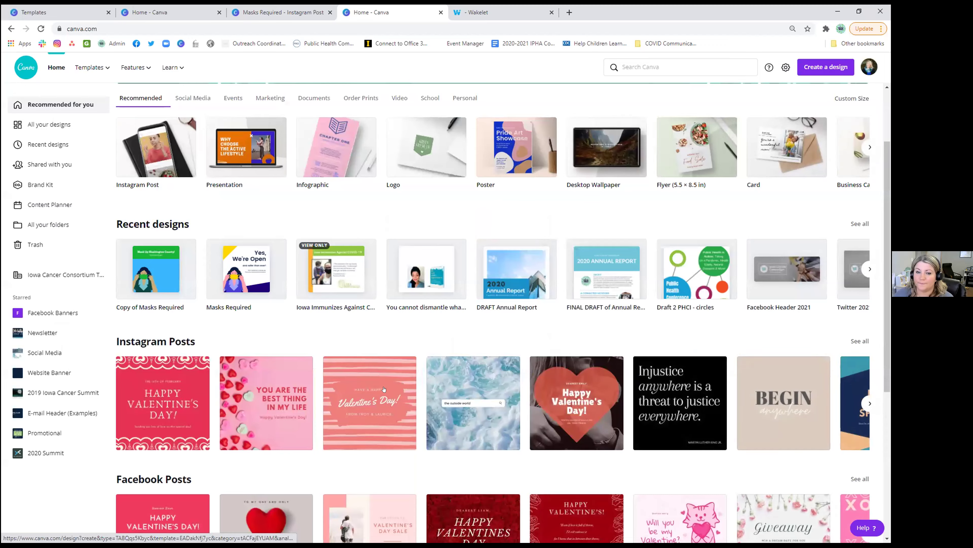
pyautogui.scroll(2, 384, 389)
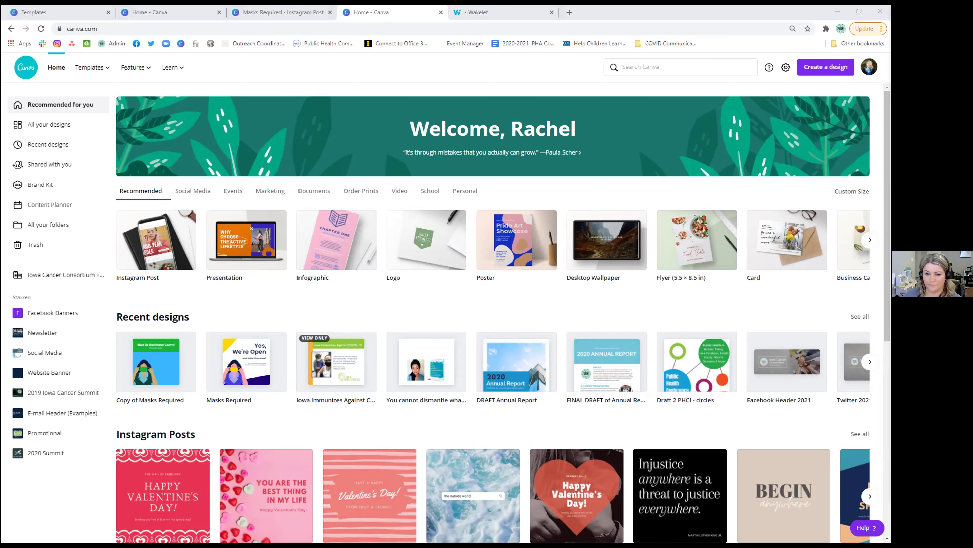
# Step: Browse the homepage template categories and open the "Adopt, Don't Shop." poster template as a new design
pyautogui.scroll(-3, 417, 314)
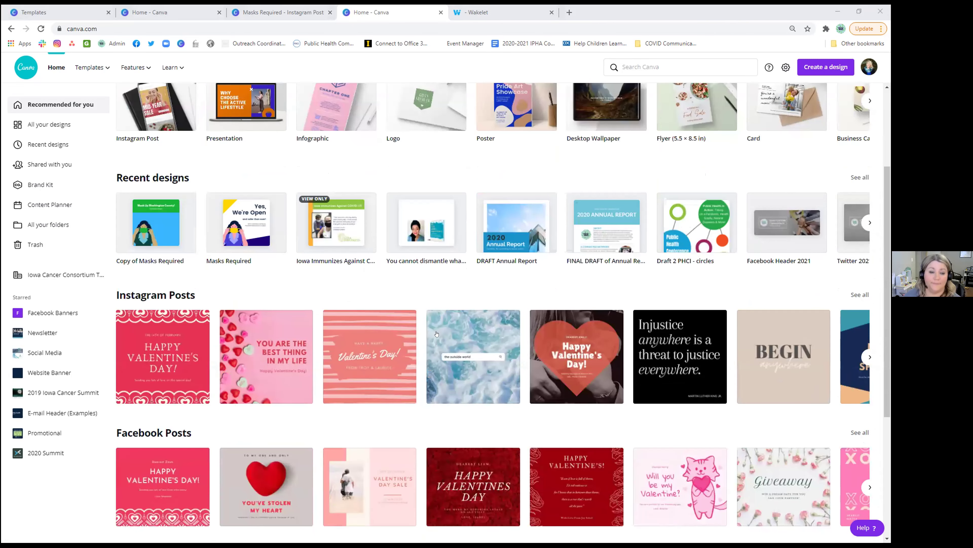
pyautogui.scroll(-2, 417, 313)
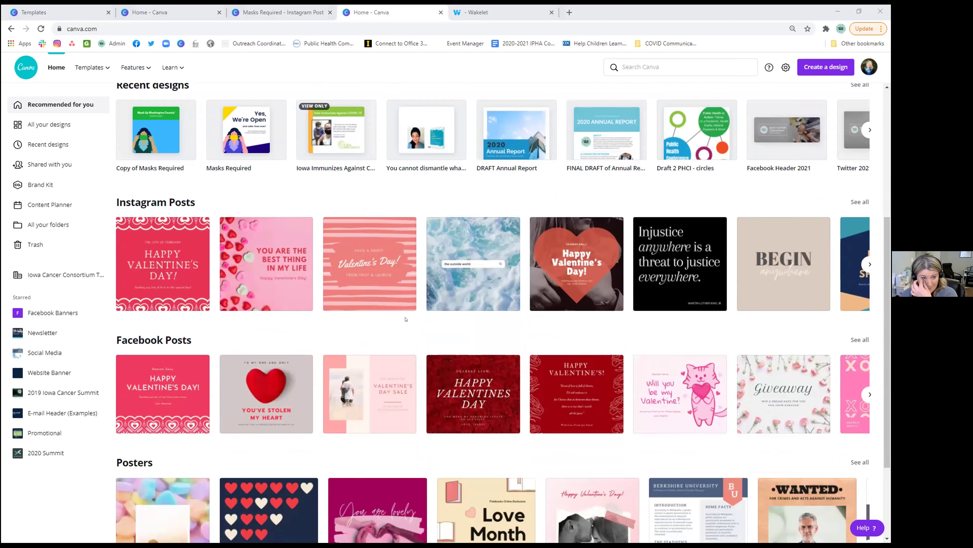
pyautogui.scroll(-4, 405, 319)
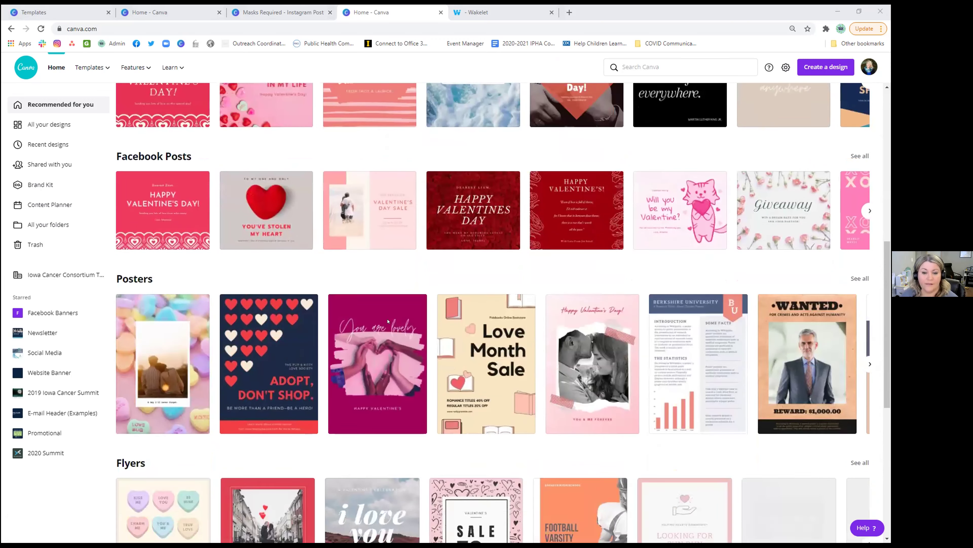
pyautogui.scroll(-2, 388, 322)
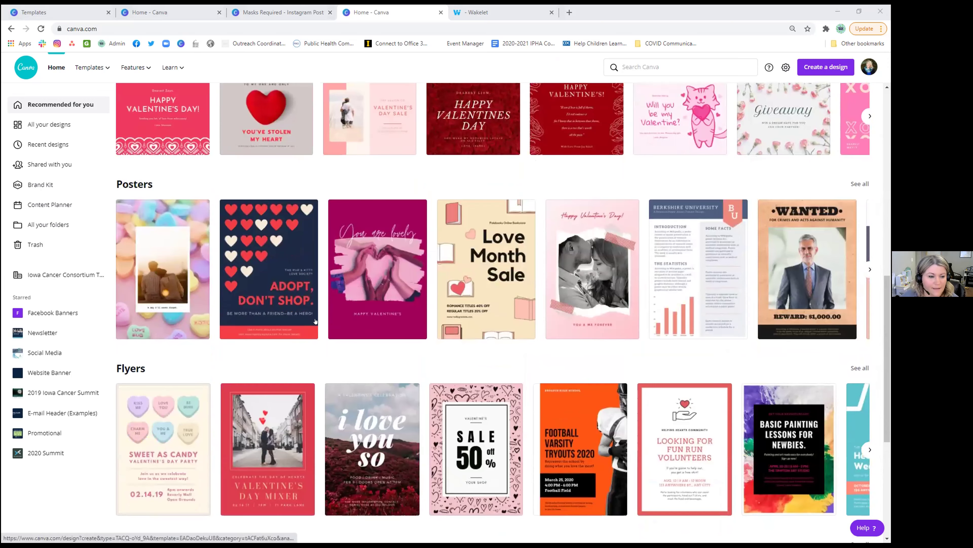
pyautogui.scroll(-5, 315, 321)
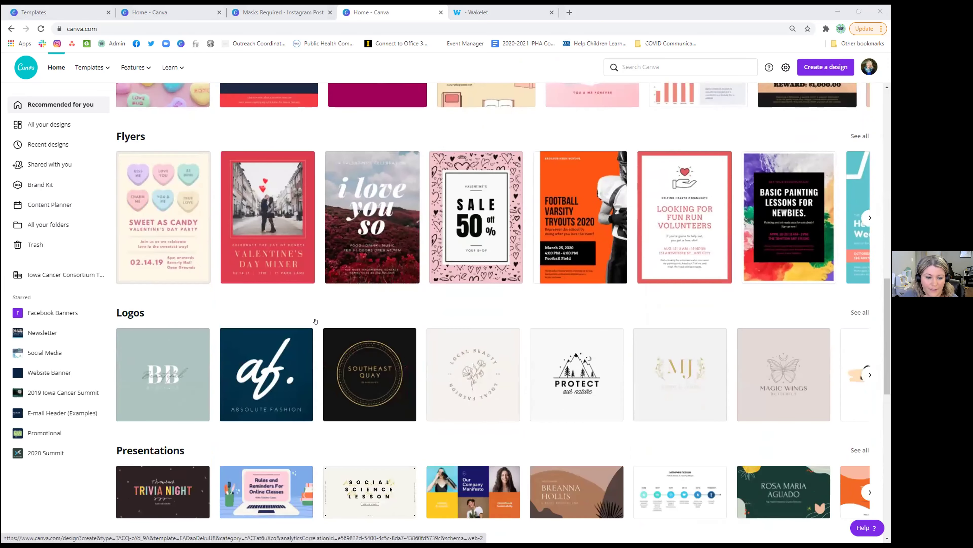
pyautogui.scroll(8, 315, 321)
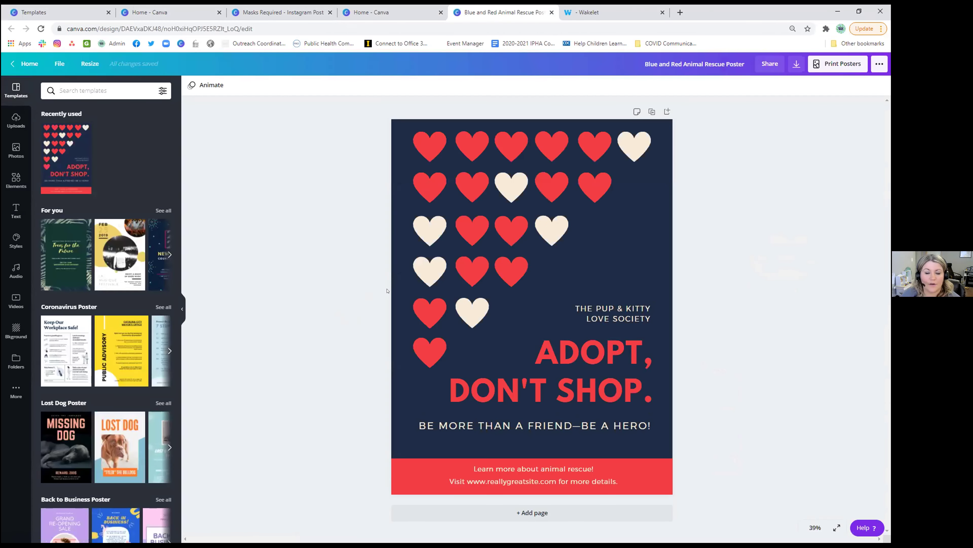
# Step: Select the word "ADOPT," in the headline inside the poster's grouped text
pyautogui.click(656, 274)
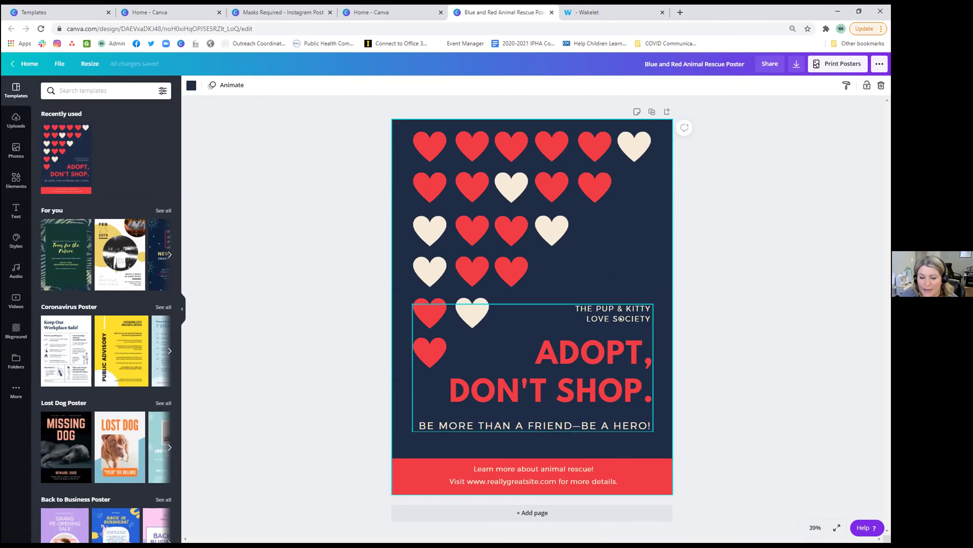
pyautogui.click(600, 349)
pyautogui.click(600, 349)
pyautogui.click(600, 349)
pyautogui.click(600, 349)
pyautogui.doubleClick(600, 348)
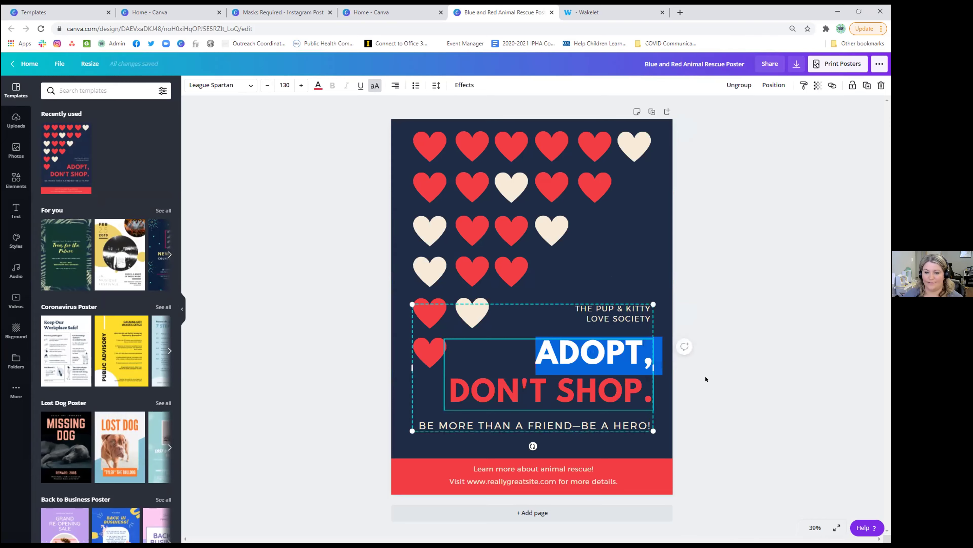
pyautogui.press('Escape')
pyautogui.click(601, 349)
pyautogui.click(600, 348)
# Step: Highlight the "The Pup & Kitty Love Society" text within the group, including its second line alone, and deselect it
pyautogui.click(605, 307)
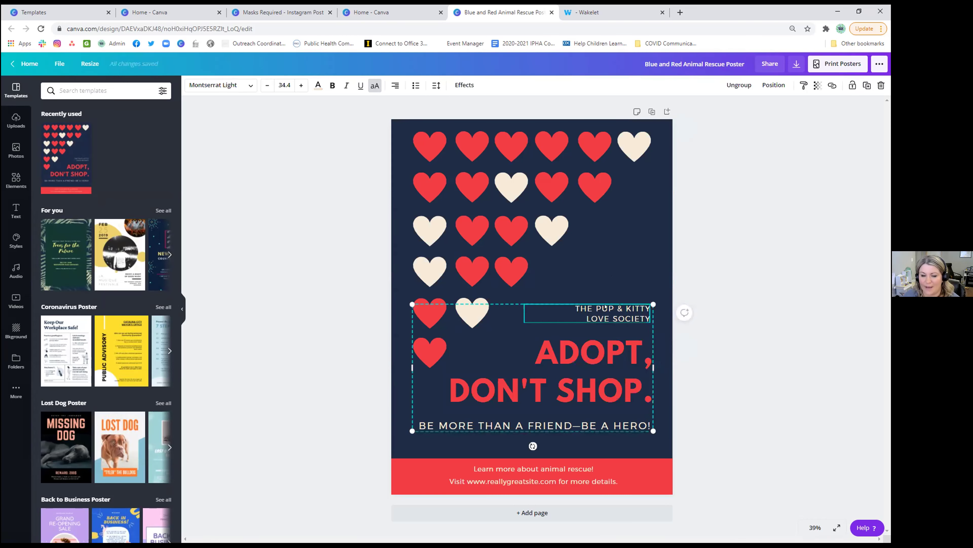
pyautogui.click(605, 307)
pyautogui.doubleClick(604, 307)
pyautogui.moveTo(575, 308); pyautogui.dragTo(650, 314)
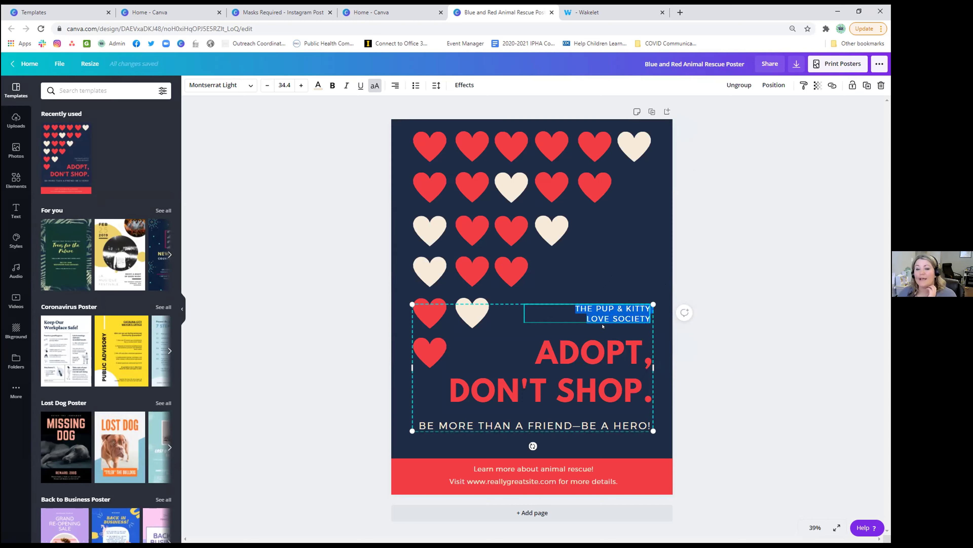
pyautogui.tripleClick(606, 312)
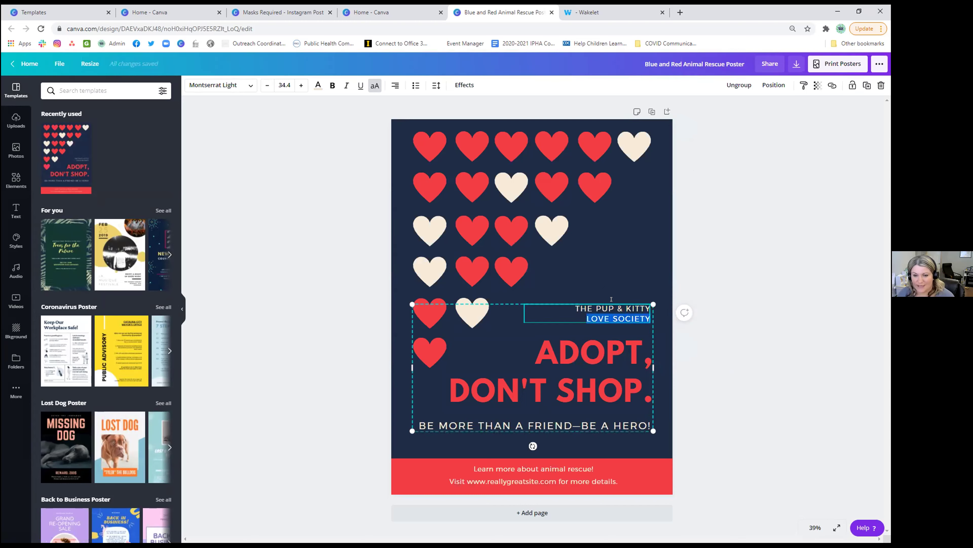
pyautogui.click(568, 312)
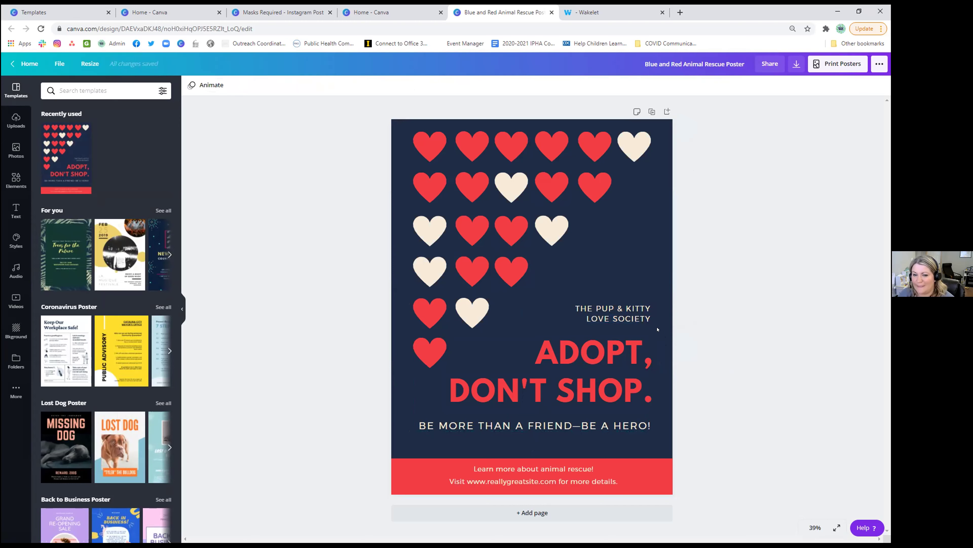
# Step: Select each text of the group in turn, from the society name and headline to "Be more than a friend—be a hero!"
pyautogui.click(626, 311)
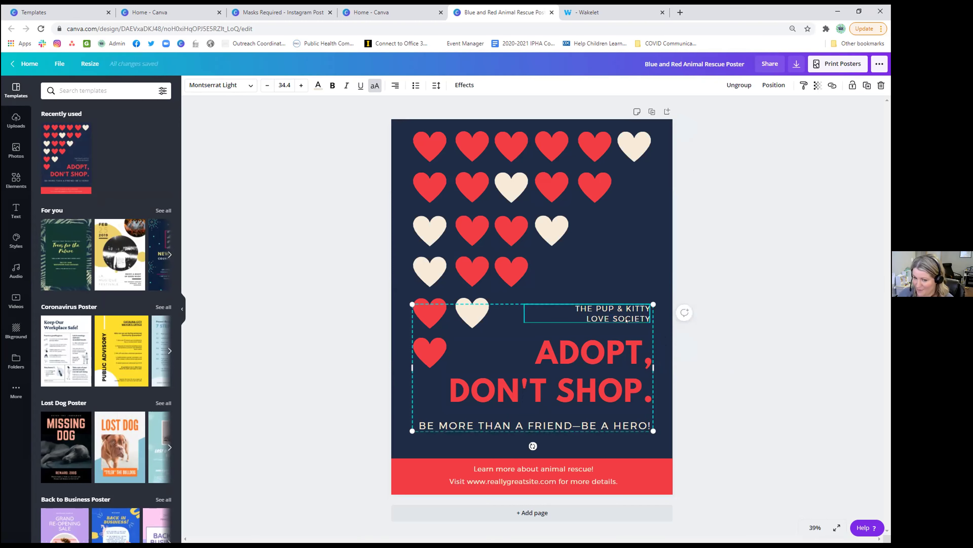
pyautogui.click(599, 351)
pyautogui.click(524, 428)
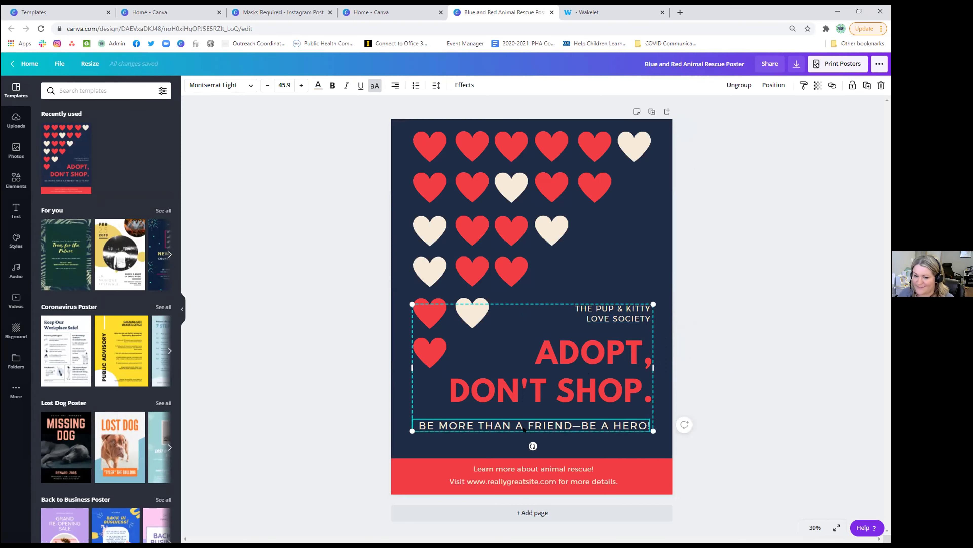
# Step: Ungroup the poster's text block holding the society name, the headline and the "Be more than a friend" line
pyautogui.click(761, 299)
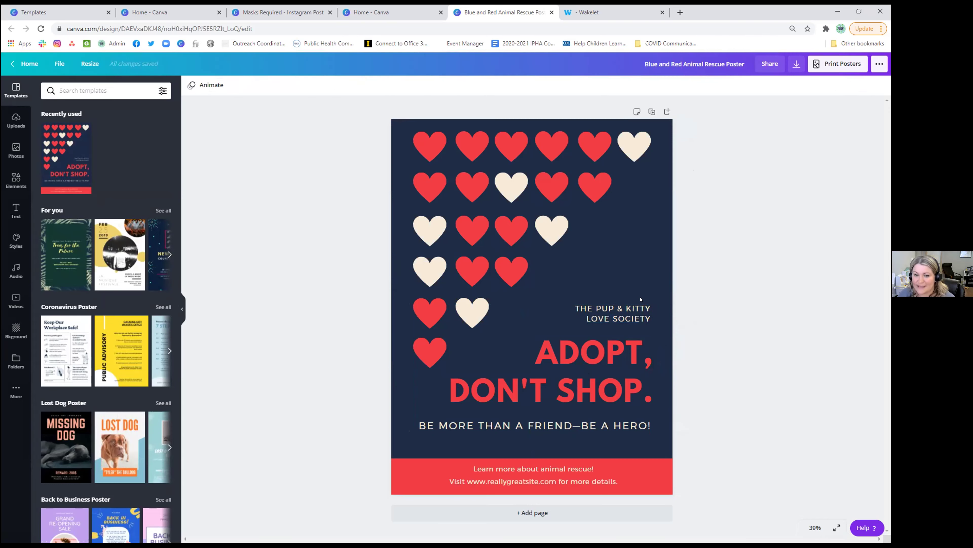
pyautogui.click(611, 311)
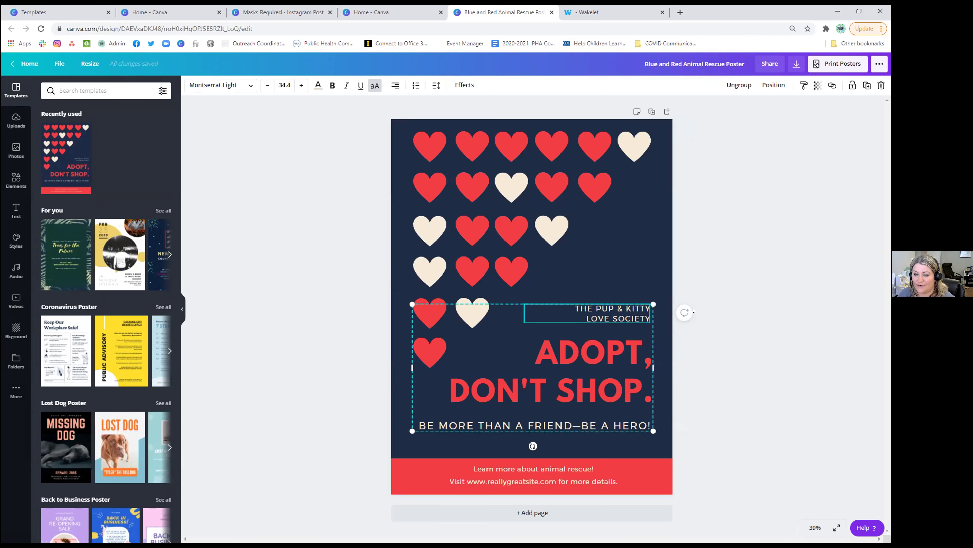
pyautogui.click(693, 311)
pyautogui.moveTo(621, 275); pyautogui.dragTo(605, 442)
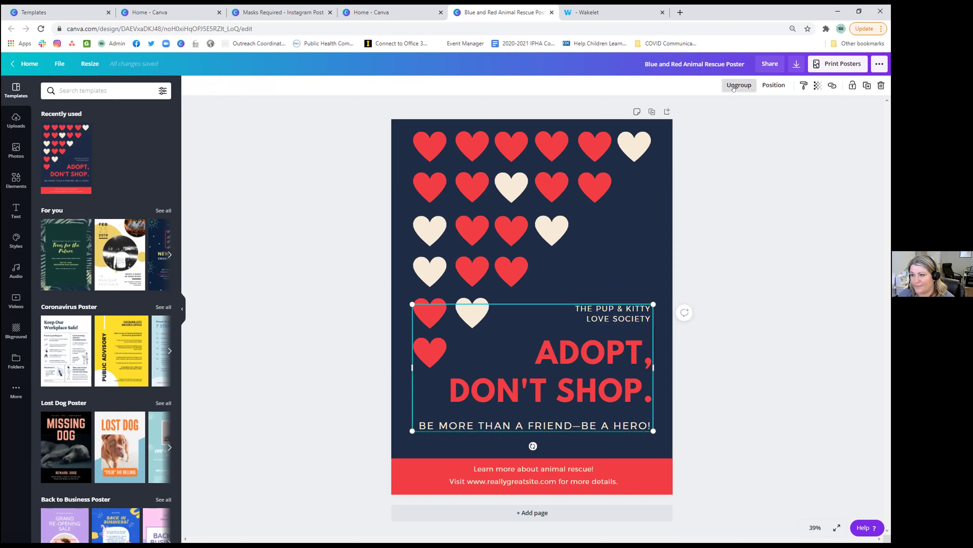
pyautogui.click(733, 88)
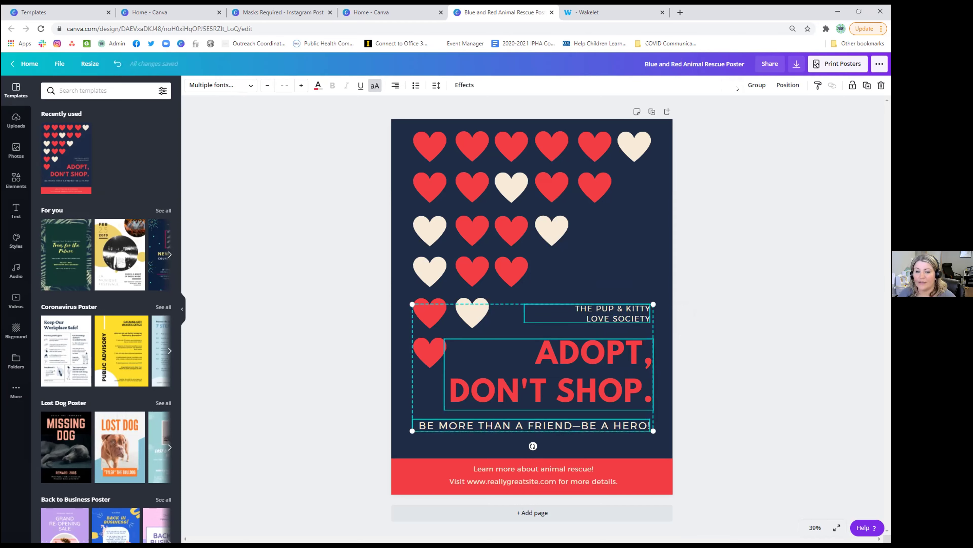
pyautogui.click(745, 231)
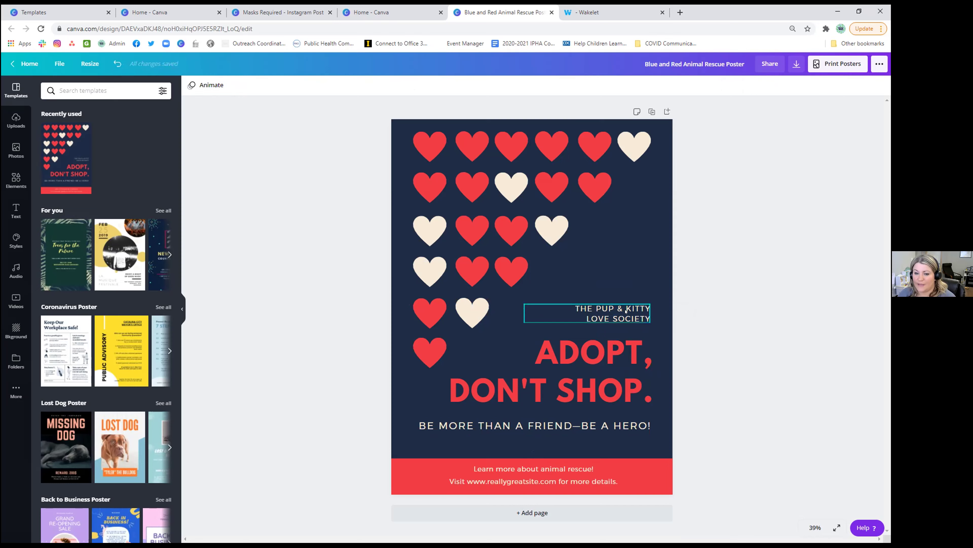
# Step: Shift the "Adopt, Don't Shop." headline up and place "The Pup & Kitty Love Society" beneath it as separate texts
pyautogui.click(614, 313)
pyautogui.click(634, 388)
pyautogui.click(418, 425)
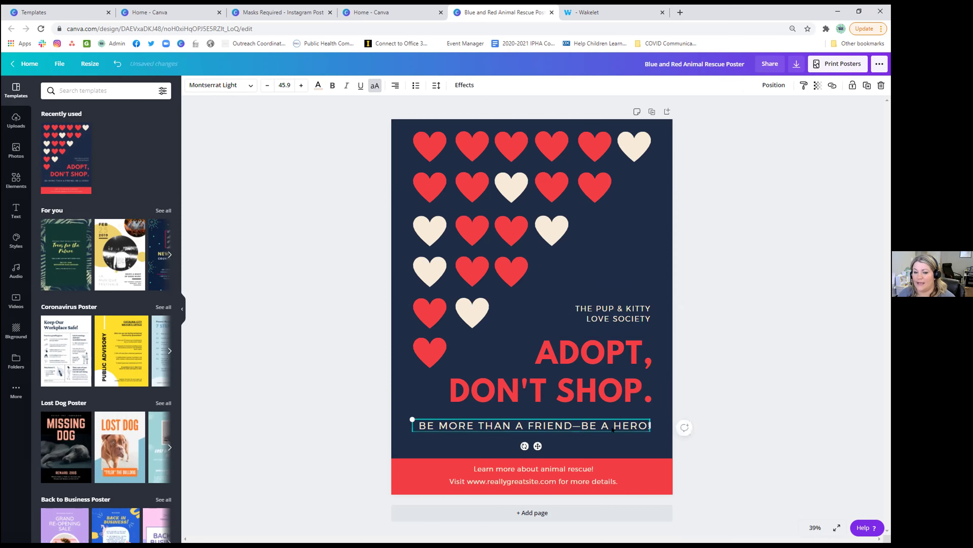
pyautogui.moveTo(602, 363); pyautogui.dragTo(617, 402)
pyautogui.click(613, 313)
pyautogui.moveTo(612, 329); pyautogui.dragTo(613, 371)
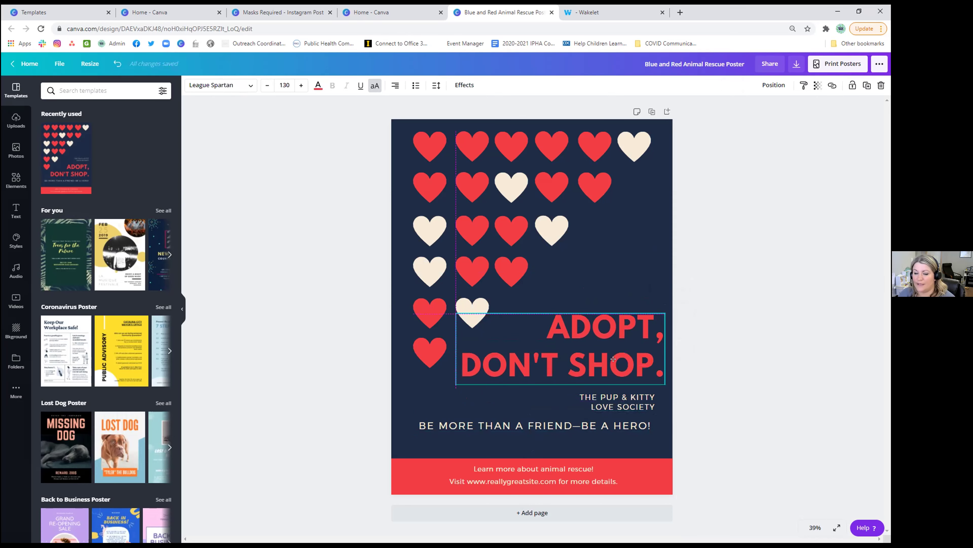
pyautogui.click(352, 328)
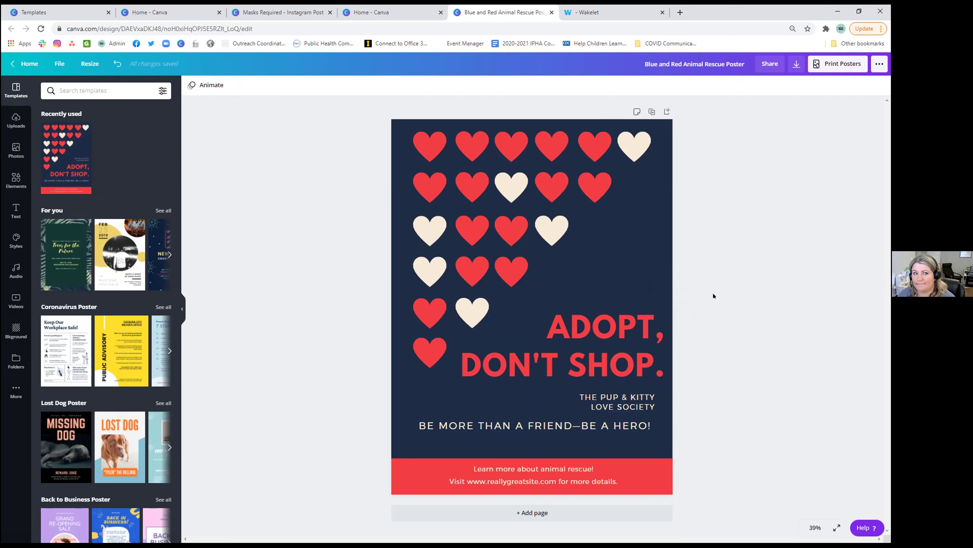
# Step: Group the three rearranged texts and move the group down and right, just above the poster's red band
pyautogui.moveTo(732, 291); pyautogui.dragTo(539, 428)
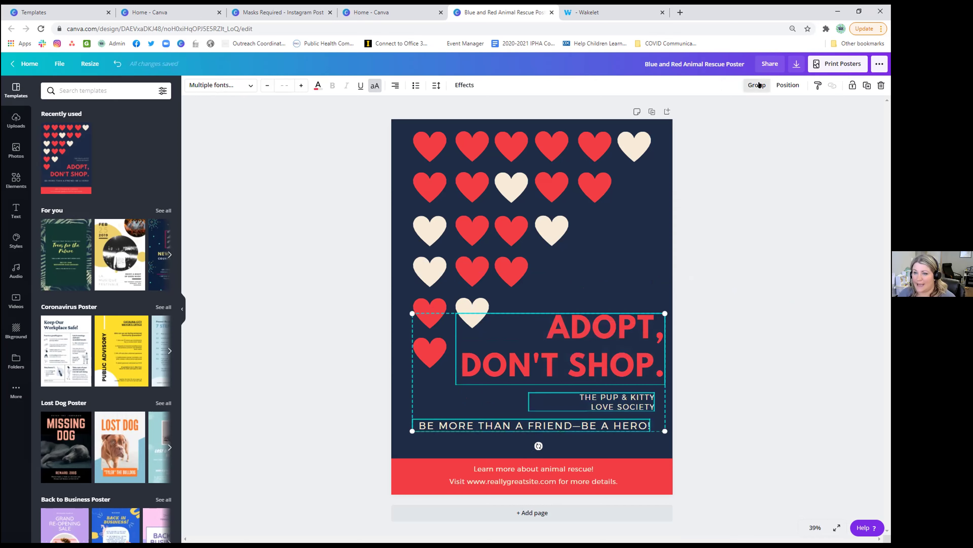
pyautogui.click(757, 85)
pyautogui.click(687, 328)
pyautogui.moveTo(631, 346); pyautogui.dragTo(676, 379)
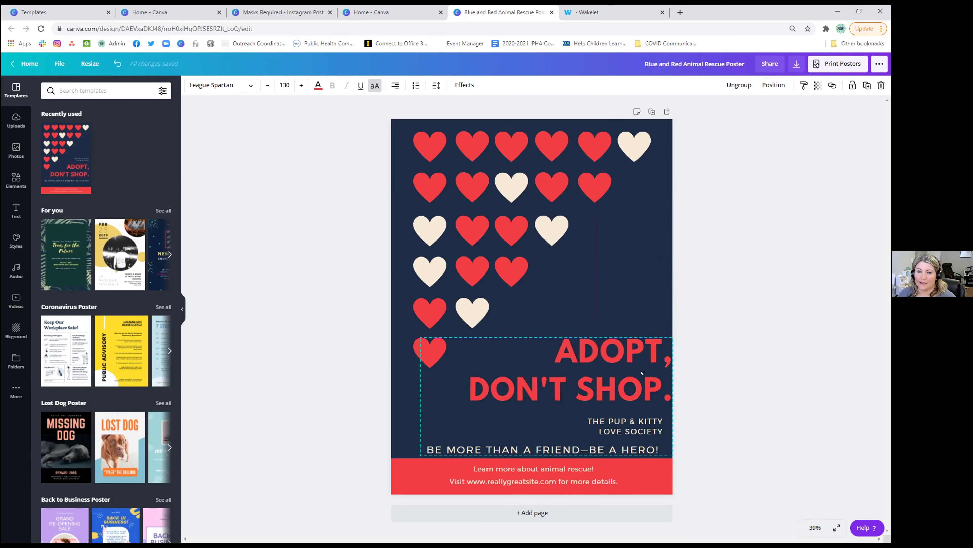
pyautogui.click(575, 306)
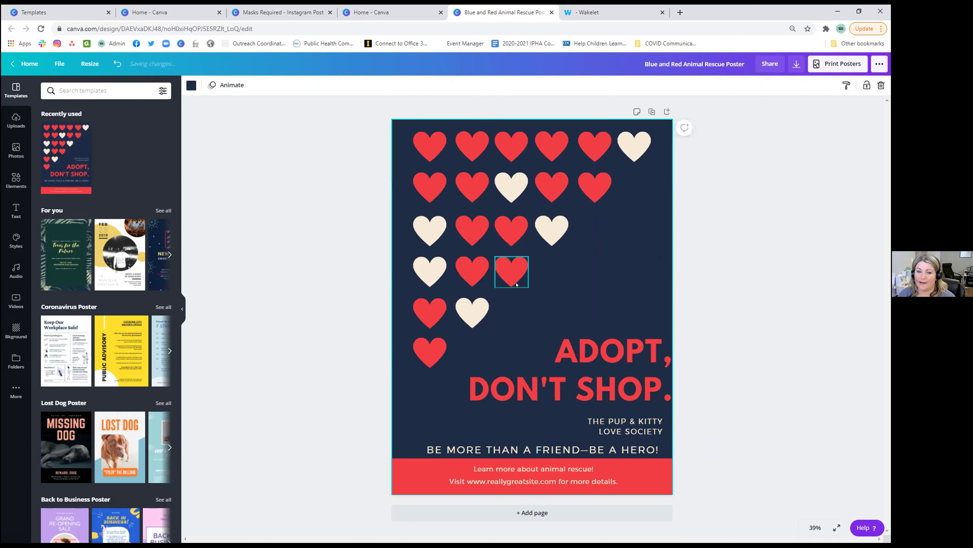
# Step: Select every heart on the poster, including the lowest two rows, and group them
pyautogui.click(430, 145)
pyautogui.click(372, 141)
pyautogui.moveTo(440, 141); pyautogui.dragTo(672, 288)
pyautogui.keyDown('shift'); pyautogui.click(440, 307); pyautogui.keyUp('shift')
pyautogui.keyDown('shift'); pyautogui.click(472, 312); pyautogui.keyUp('shift')
pyautogui.keyDown('shift'); pyautogui.click(430, 352); pyautogui.keyUp('shift')
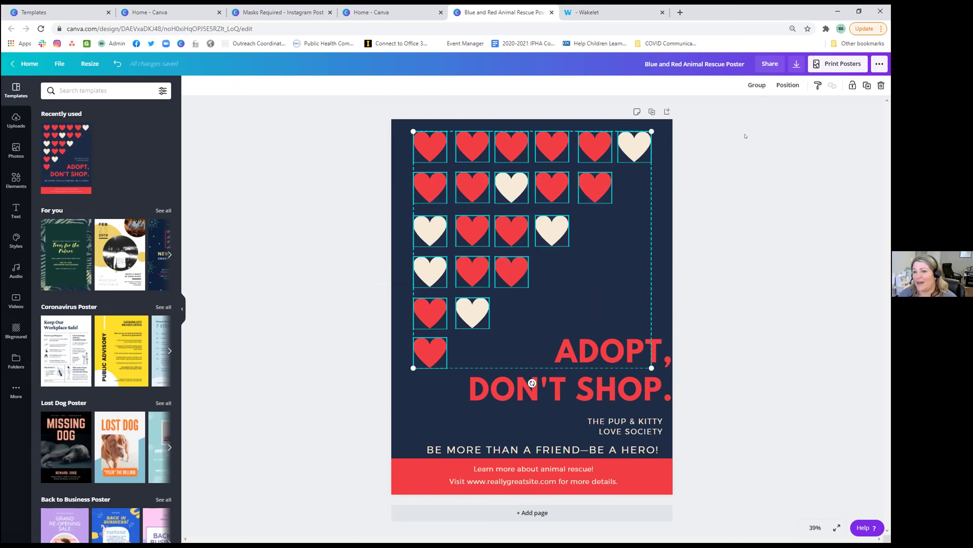
pyautogui.click(757, 85)
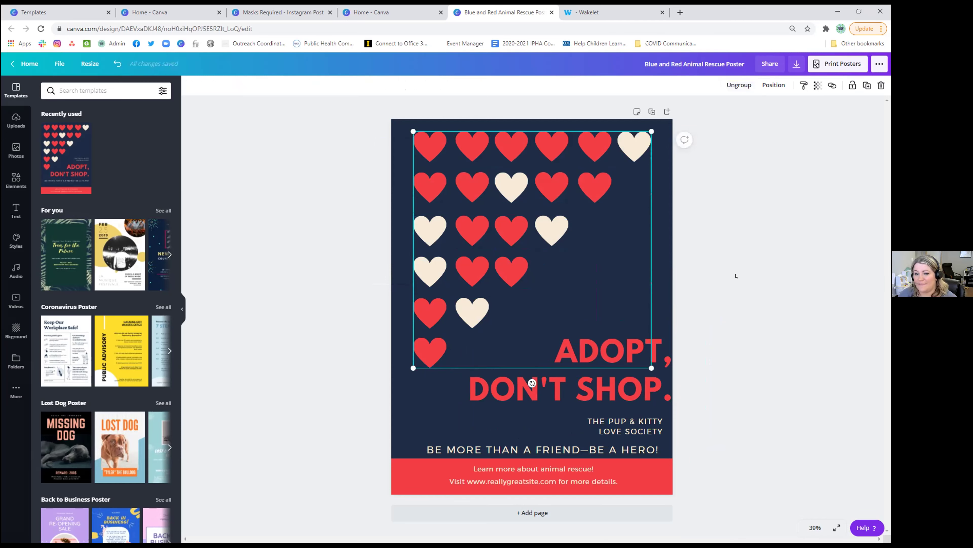
# Step: Move the grouped hearts slightly down the poster, select a single heart within the group, and deselect it
pyautogui.moveTo(537, 251)
pyautogui.mouseDown()
pyautogui.moveTo(696, 250)
pyautogui.moveTo(544, 251)
pyautogui.mouseUp()
pyautogui.moveTo(485, 226)
pyautogui.mouseDown()
pyautogui.moveTo(473, 223)
pyautogui.moveTo(481, 234)
pyautogui.mouseUp()
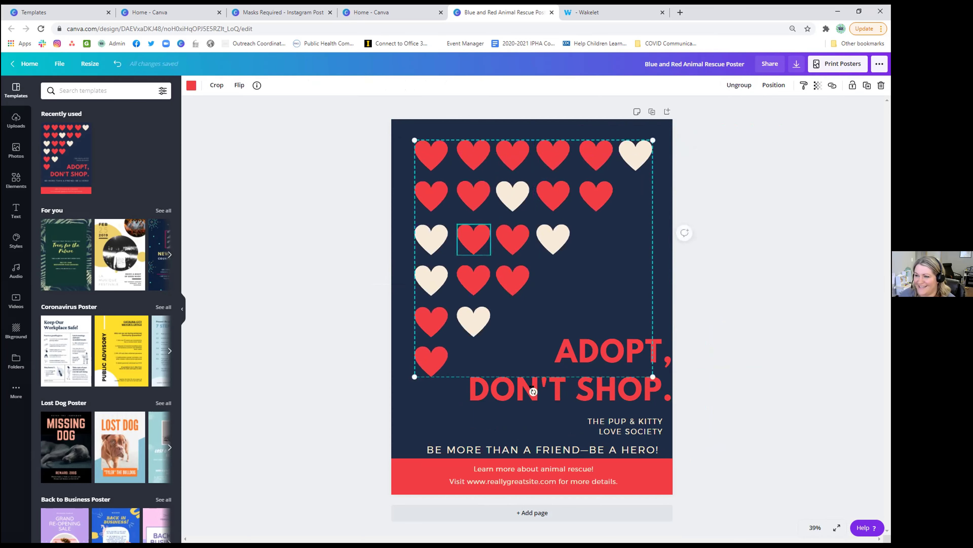
pyautogui.click(531, 214)
pyautogui.click(469, 186)
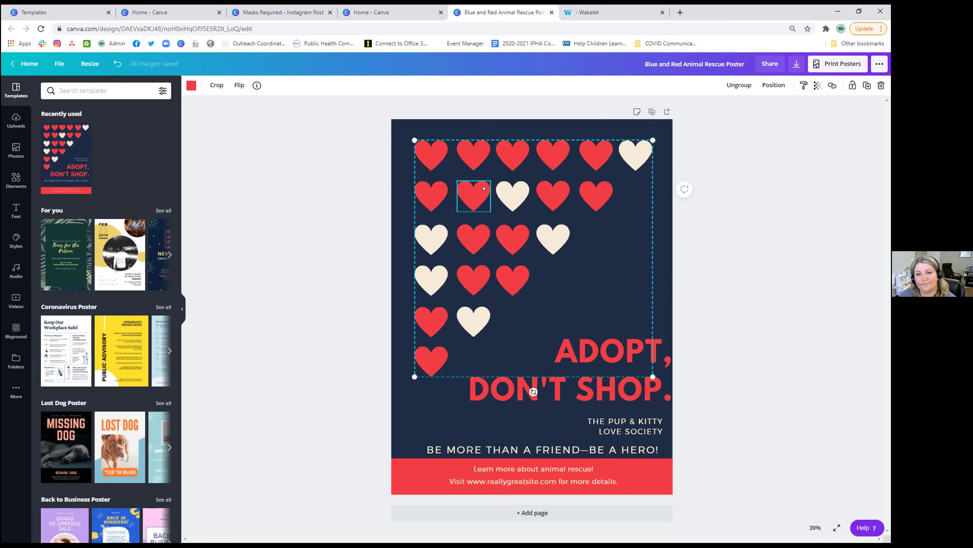
pyautogui.click(342, 191)
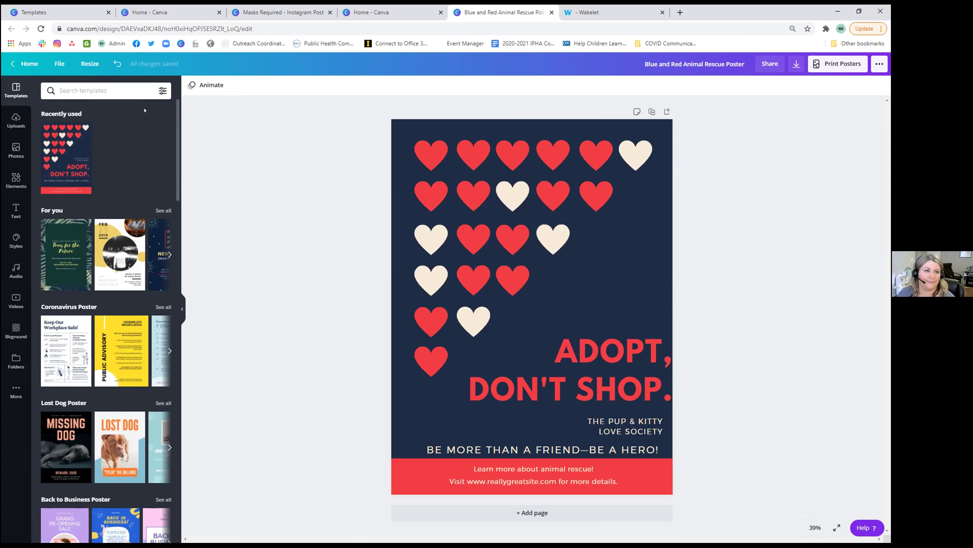
# Step: Return to the homepage, open the Instagram Post templates and start a blank Instagram post design
pyautogui.click(27, 64)
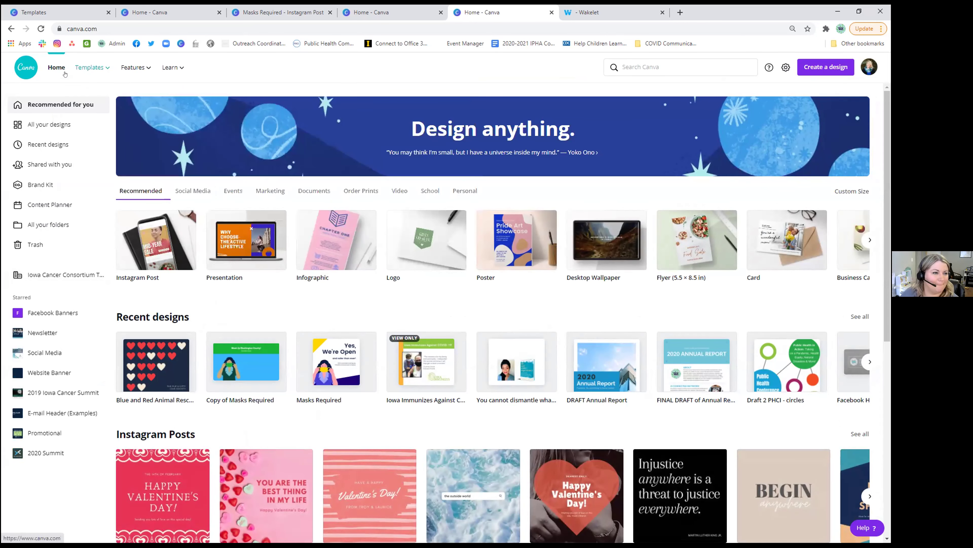
pyautogui.moveTo(94, 68)
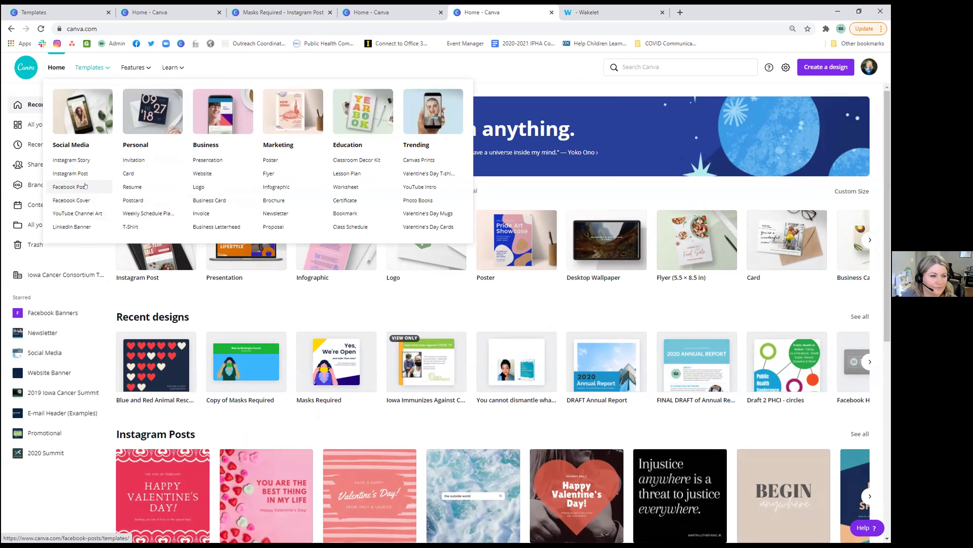
pyautogui.click(70, 174)
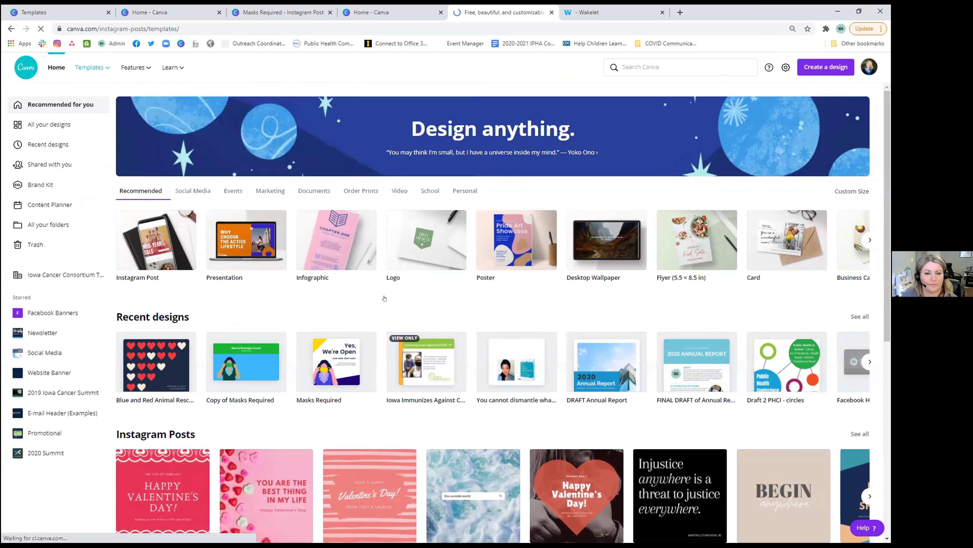
pyautogui.click(119, 372)
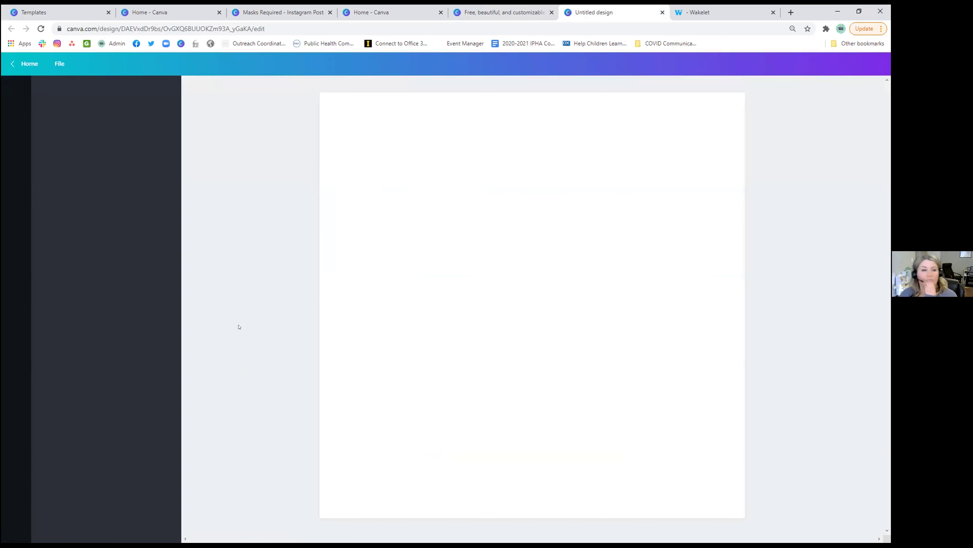
# Step: Upload the "CG Image" file from the device's Desktop, searching for "CG" to find it
pyautogui.click(5, 121)
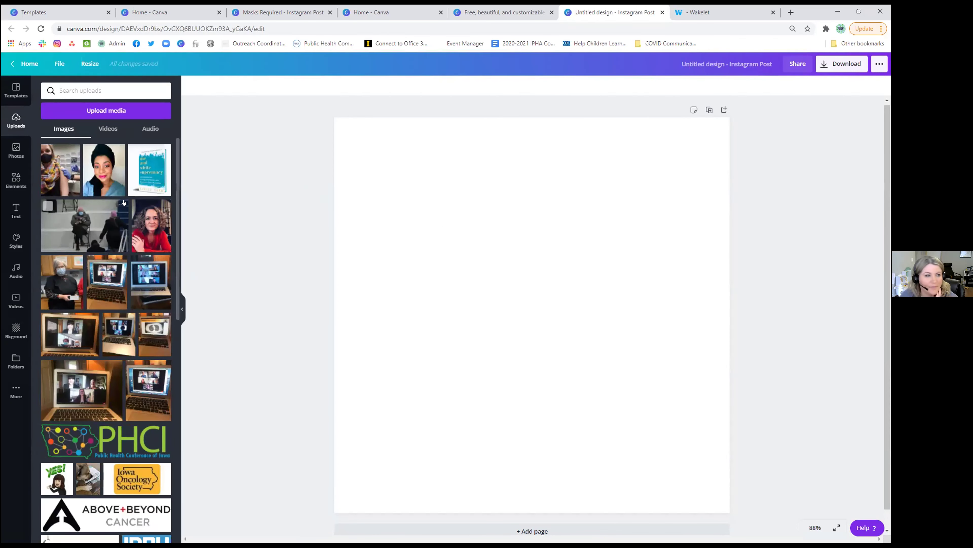
pyautogui.click(163, 110)
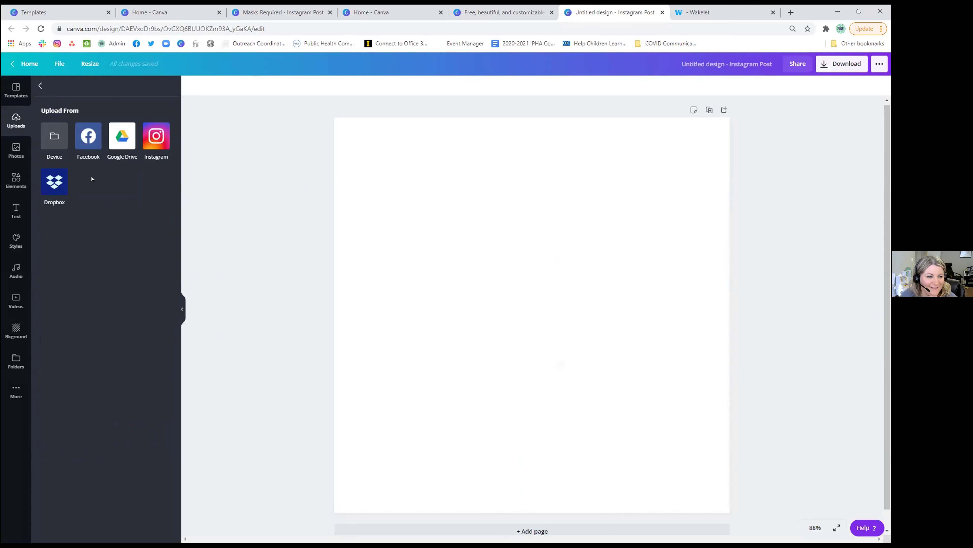
pyautogui.click(56, 139)
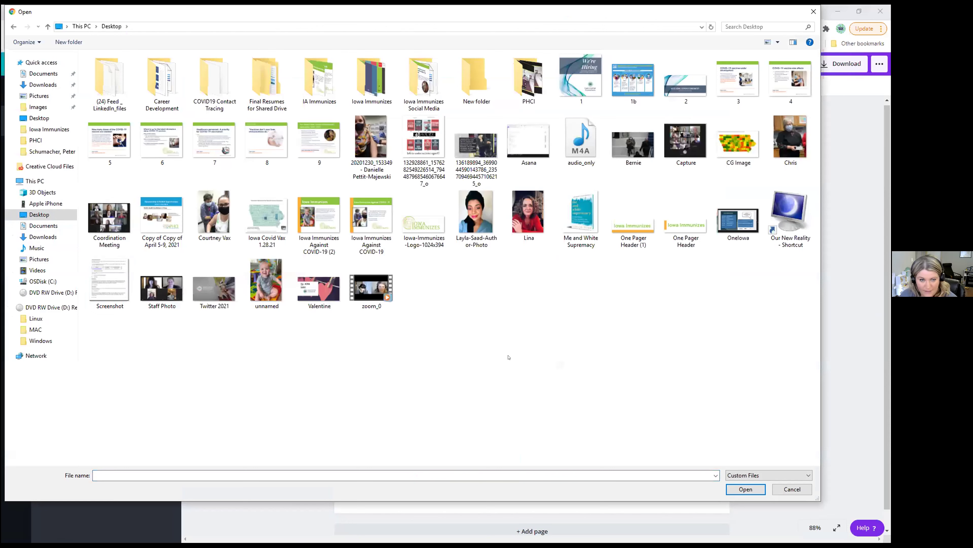
pyautogui.click(734, 22)
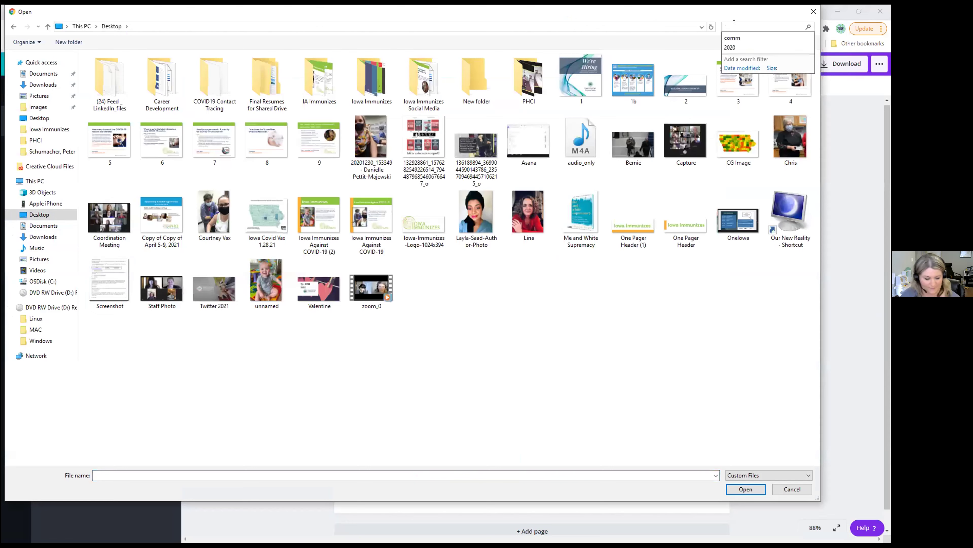
pyautogui.write('CG')
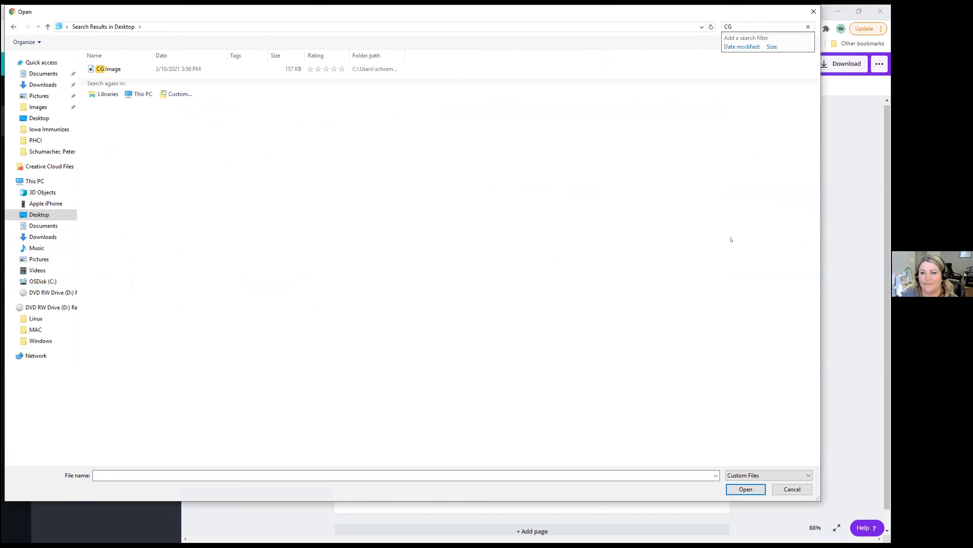
pyautogui.click(107, 68)
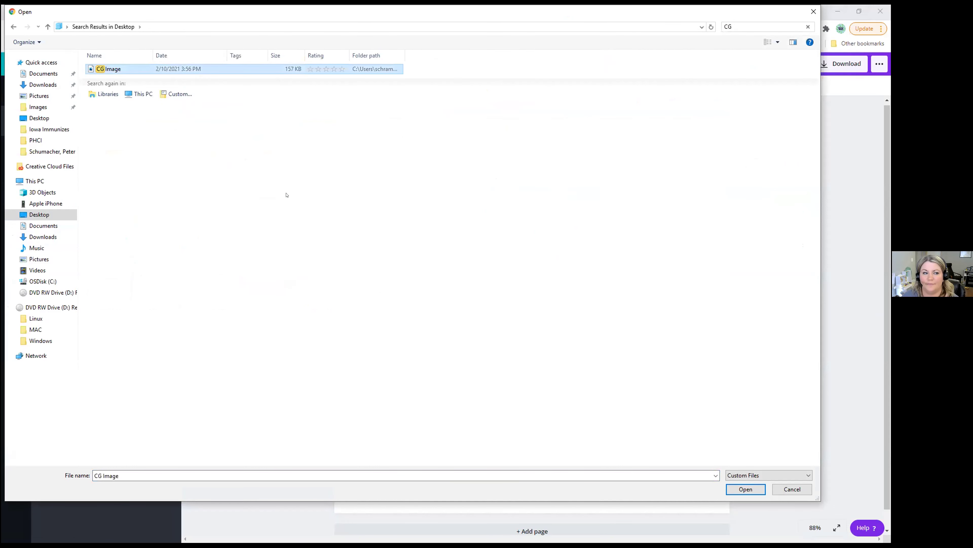
pyautogui.press('Return')
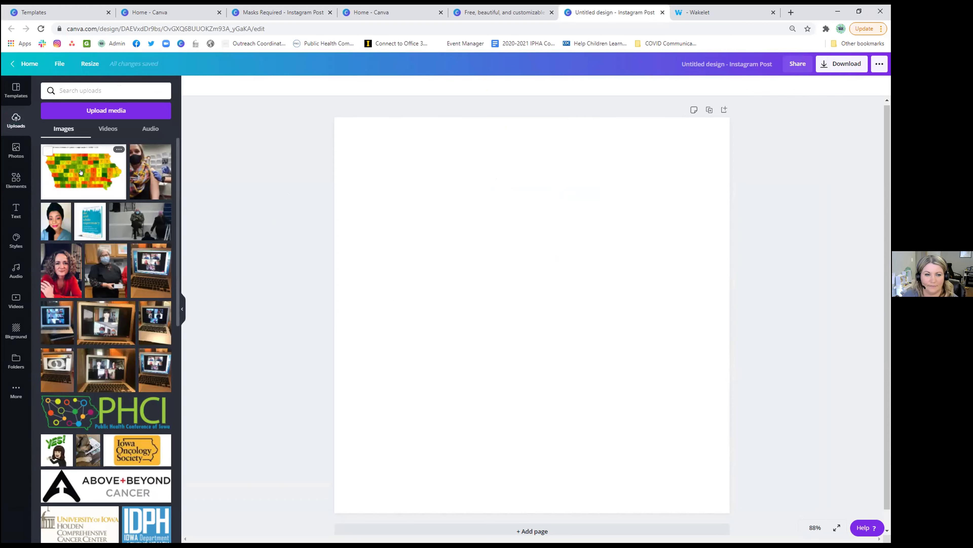
# Step: Place the uploaded Iowa county map on the blank page and collapse the uploads area to widen the canvas
pyautogui.moveTo(81, 172); pyautogui.dragTo(487, 259)
pyautogui.click(484, 417)
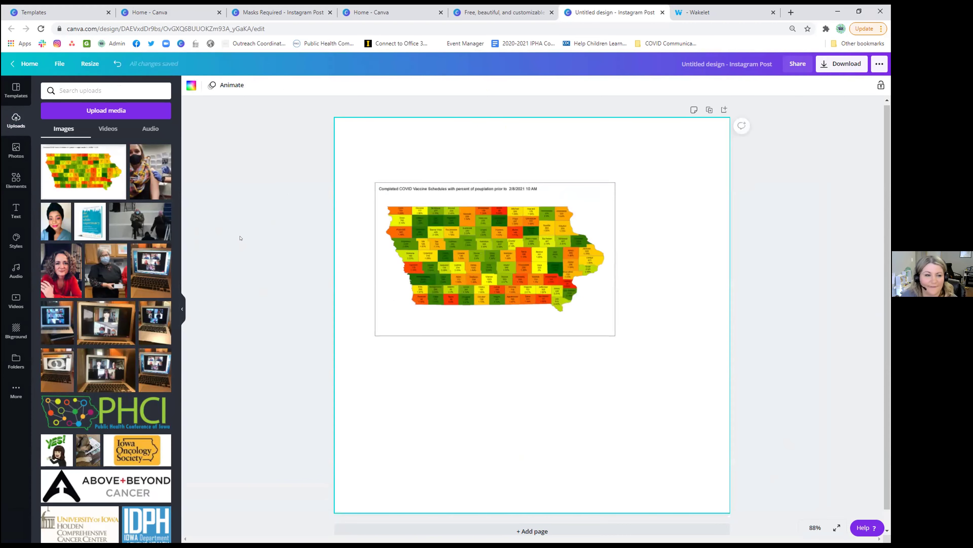
pyautogui.click(187, 310)
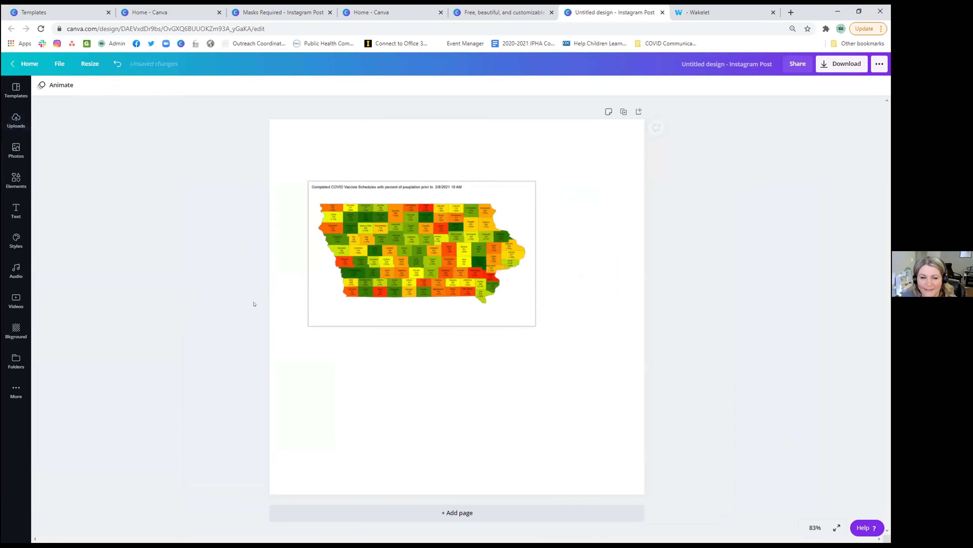
# Step: Move the map image to the page's upper left and enlarge it to nearly the full page width
pyautogui.click(463, 262)
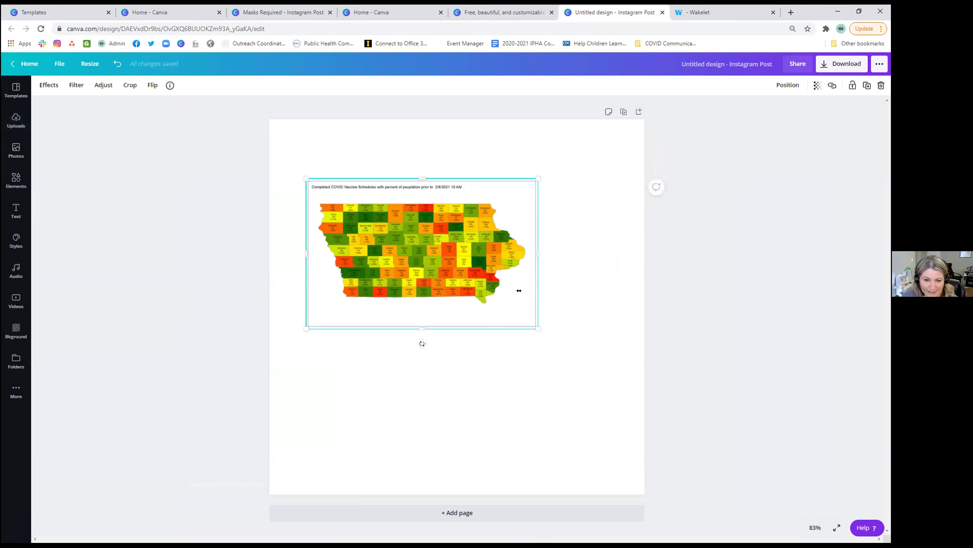
pyautogui.moveTo(534, 252)
pyautogui.mouseDown()
pyautogui.moveTo(512, 248)
pyautogui.moveTo(533, 248)
pyautogui.mouseUp()
pyautogui.moveTo(451, 246); pyautogui.dragTo(420, 225)
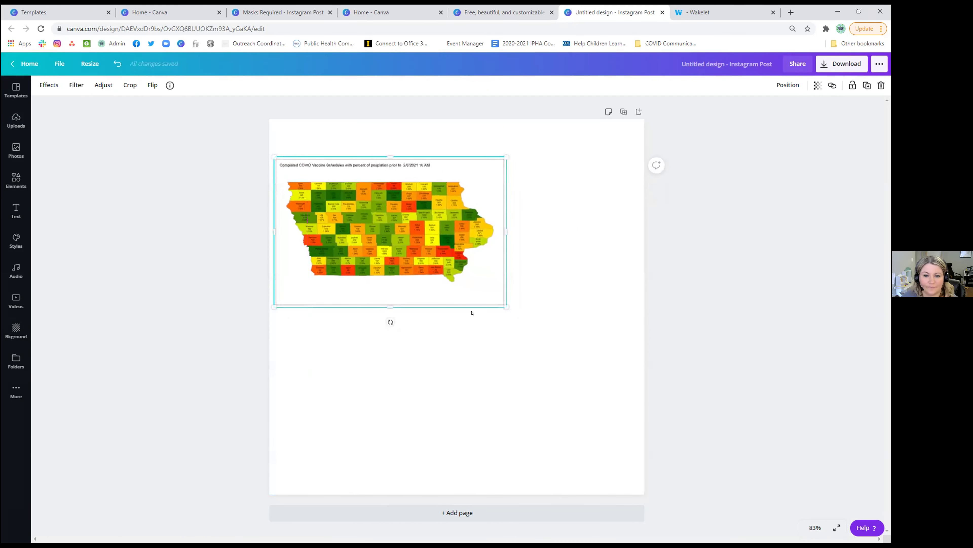
pyautogui.moveTo(502, 305); pyautogui.dragTo(615, 419)
pyautogui.click(723, 249)
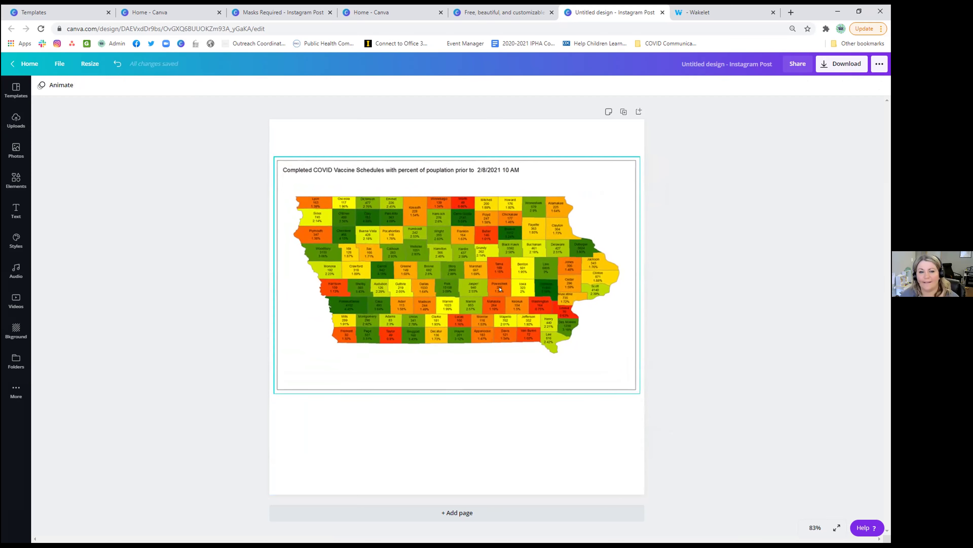
pyautogui.click(458, 386)
pyautogui.moveTo(456, 389)
pyautogui.mouseDown()
pyautogui.moveTo(450, 420)
pyautogui.moveTo(452, 387)
pyautogui.mouseUp()
pyautogui.click(707, 305)
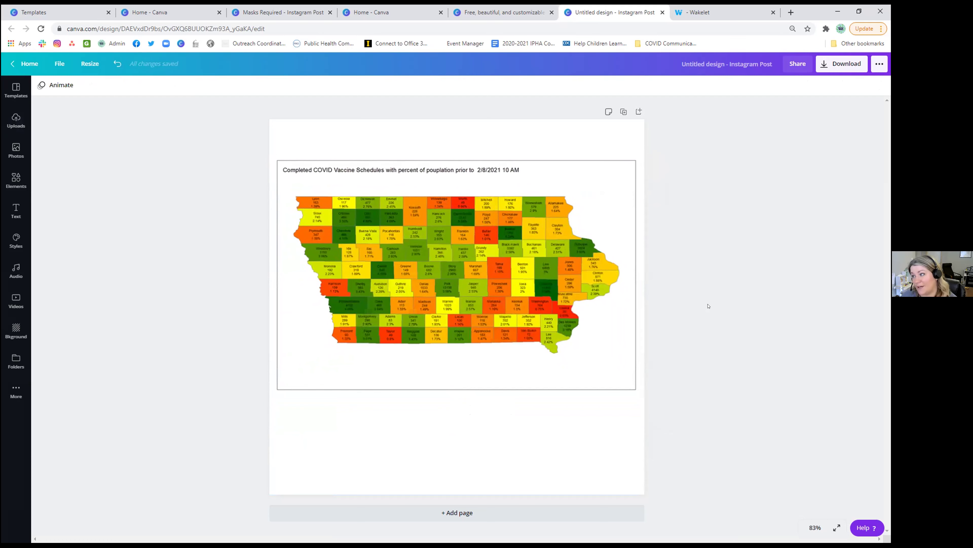
pyautogui.click(463, 424)
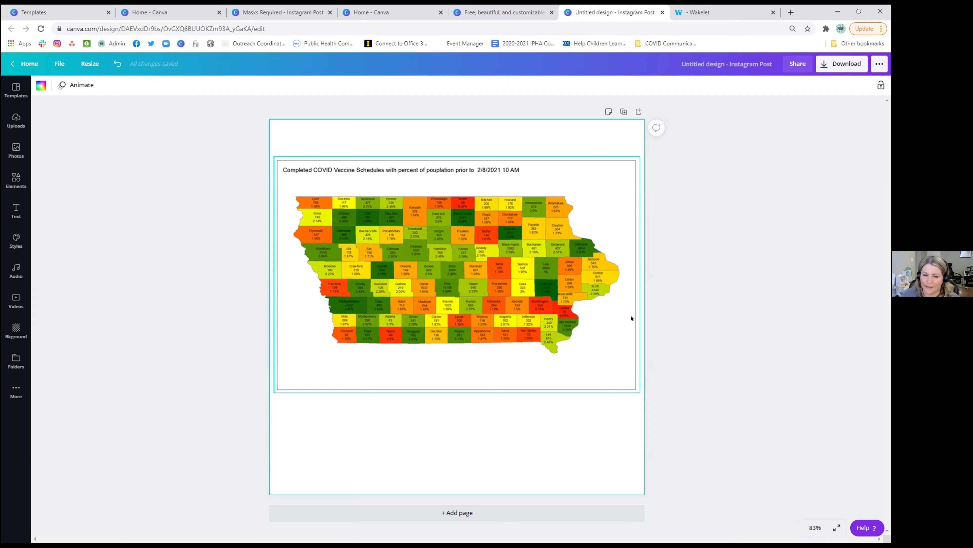
pyautogui.click(194, 270)
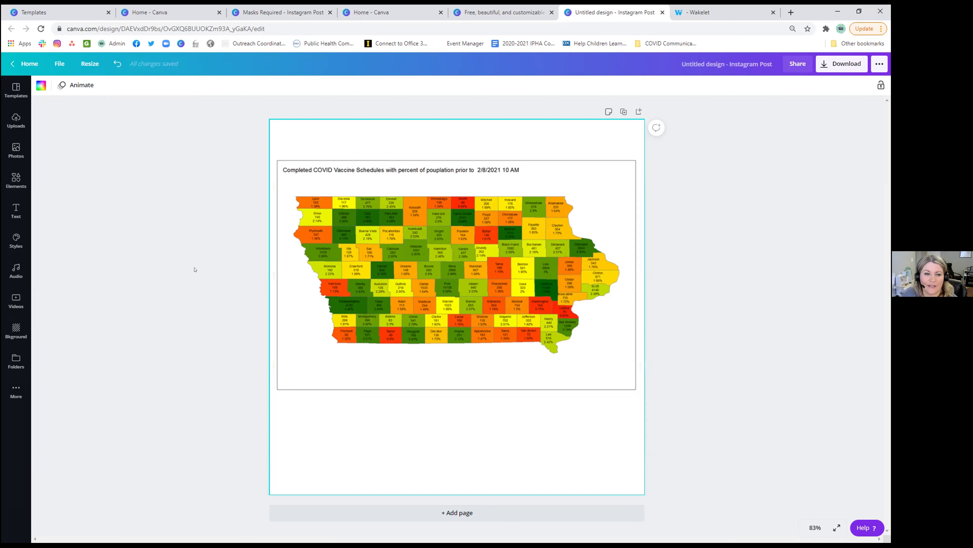
# Step: Add a subheading text box and move it into the blank space above the Iowa map
pyautogui.doubleClick(431, 174)
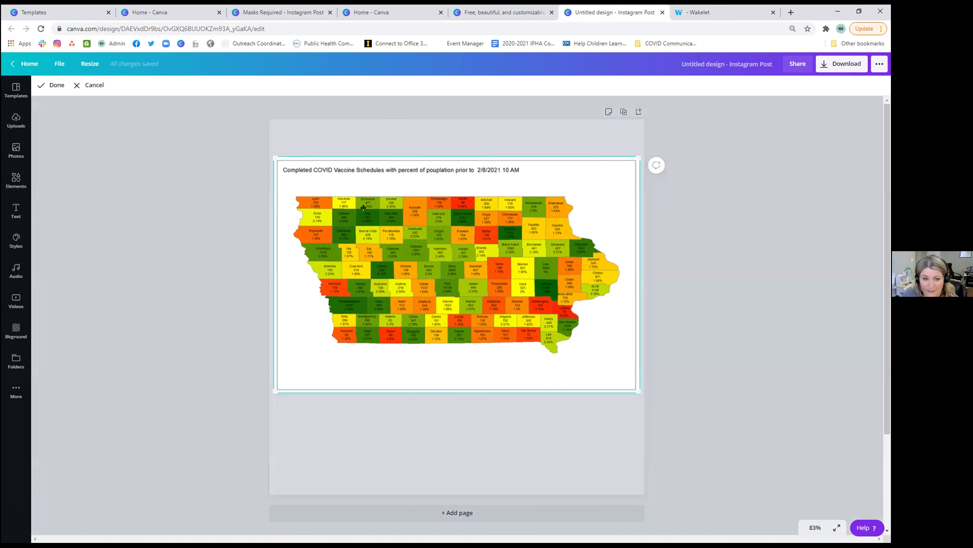
pyautogui.click(203, 210)
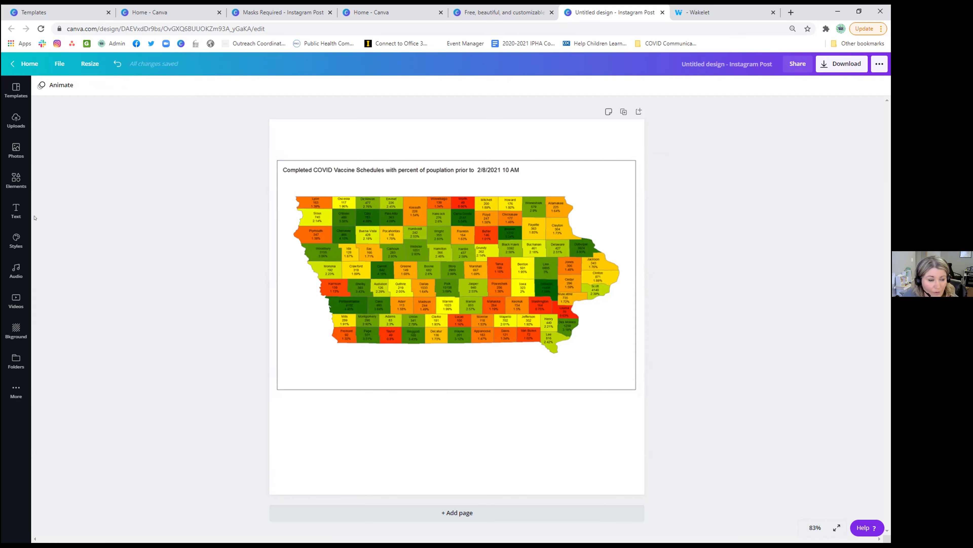
pyautogui.click(16, 210)
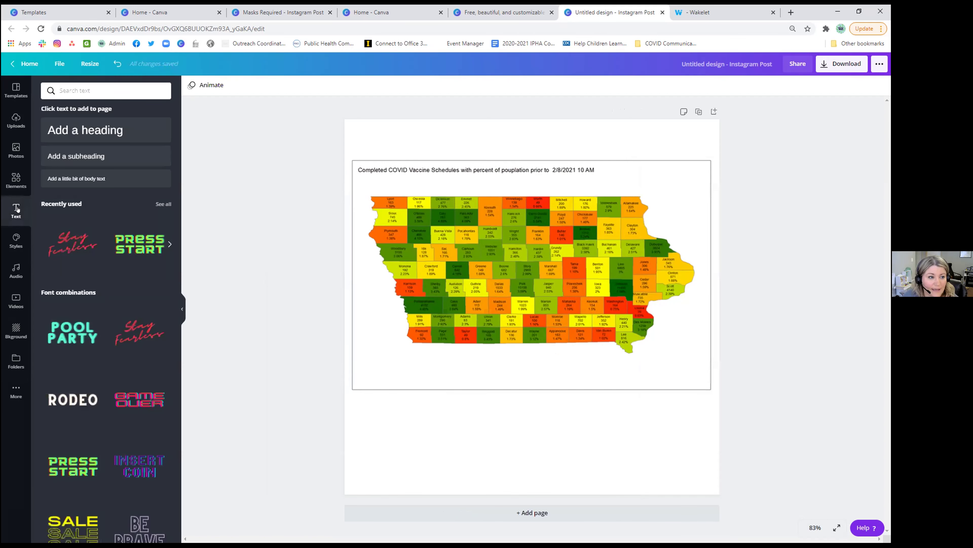
pyautogui.click(73, 155)
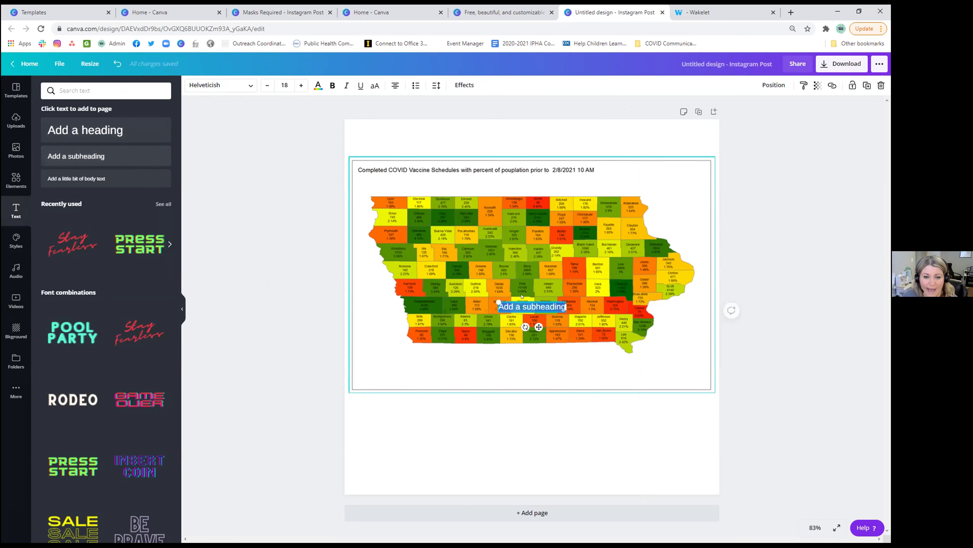
pyautogui.click(529, 307)
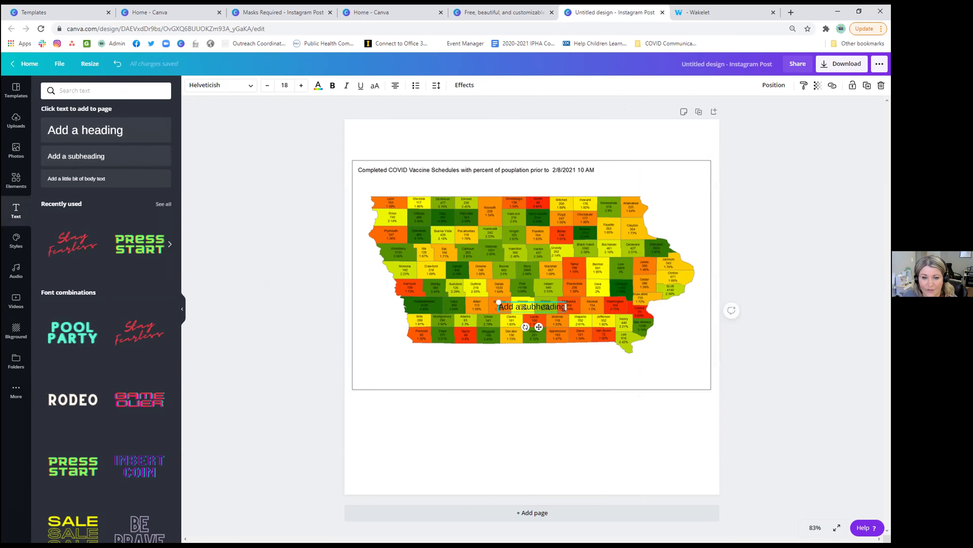
pyautogui.moveTo(511, 296); pyautogui.dragTo(399, 137)
pyautogui.click(399, 137)
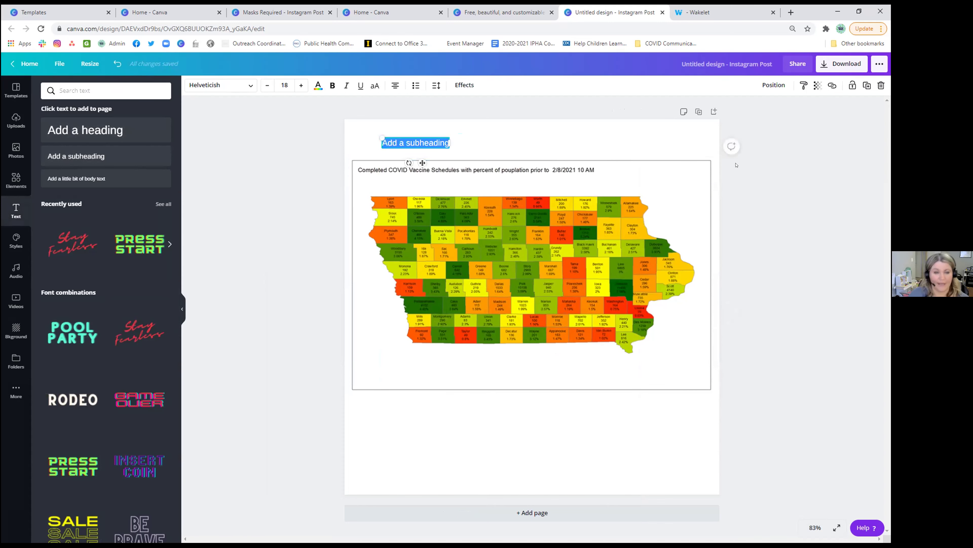
# Step: Enter "Completed COVID Vaccine Schedules with percent of population prior to 2/8/2021 10 AM" as the subheading and widen its box to fit one line
pyautogui.write('Complete')
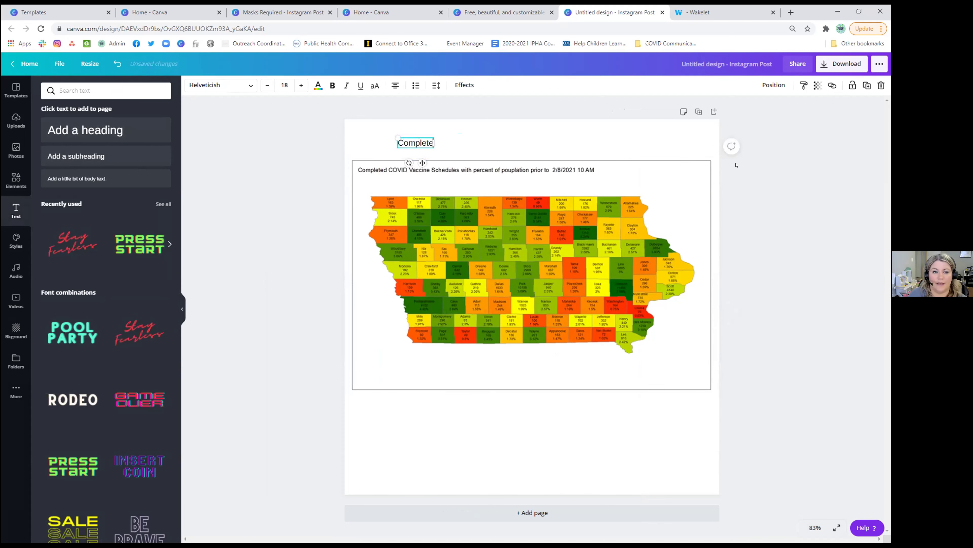
pyautogui.write('d COVID Vacci')
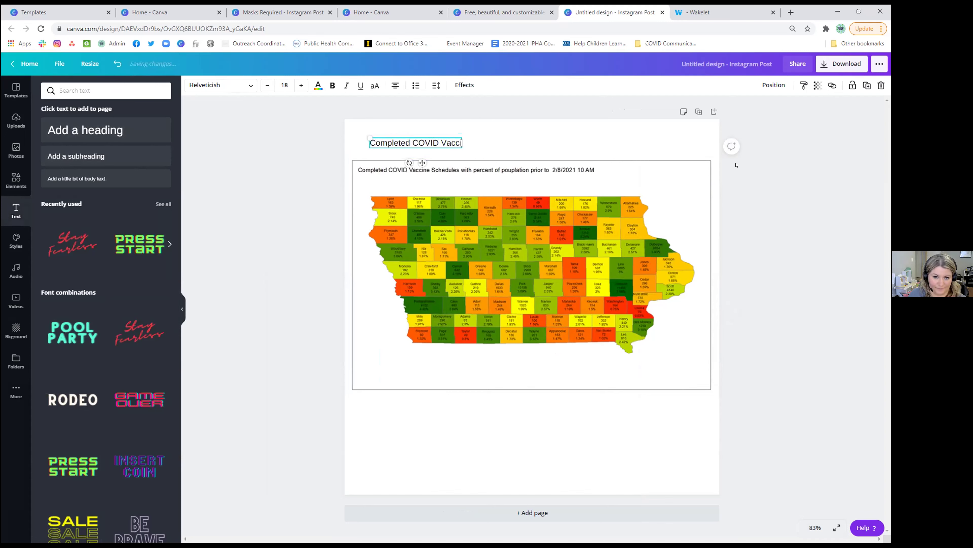
pyautogui.write('ne Schedules with ')
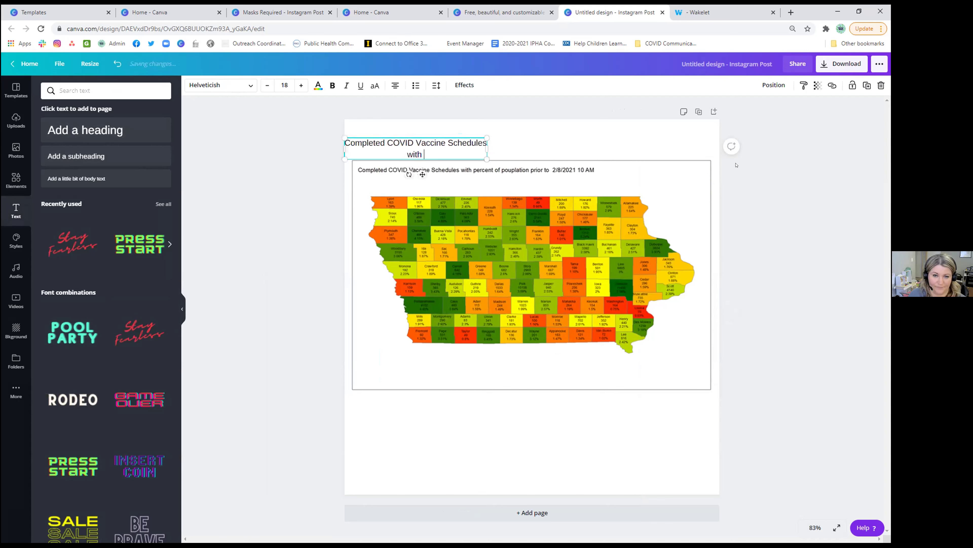
pyautogui.write('percent of pop')
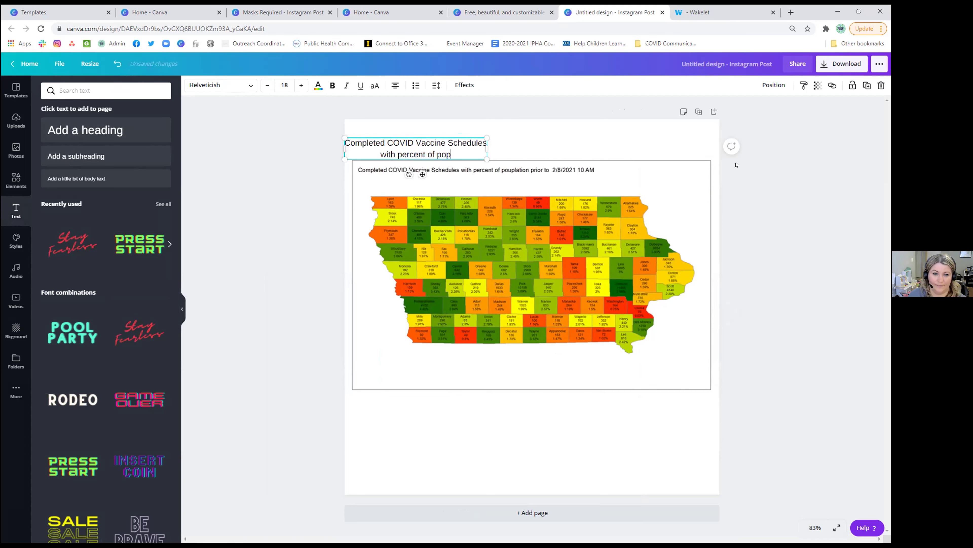
pyautogui.write('ulation prior')
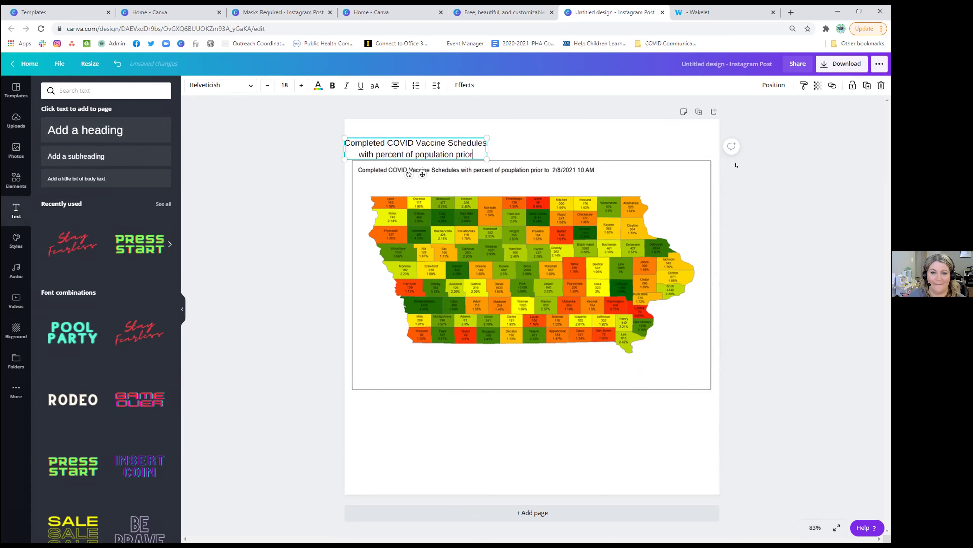
pyautogui.write(' to 2/8/2')
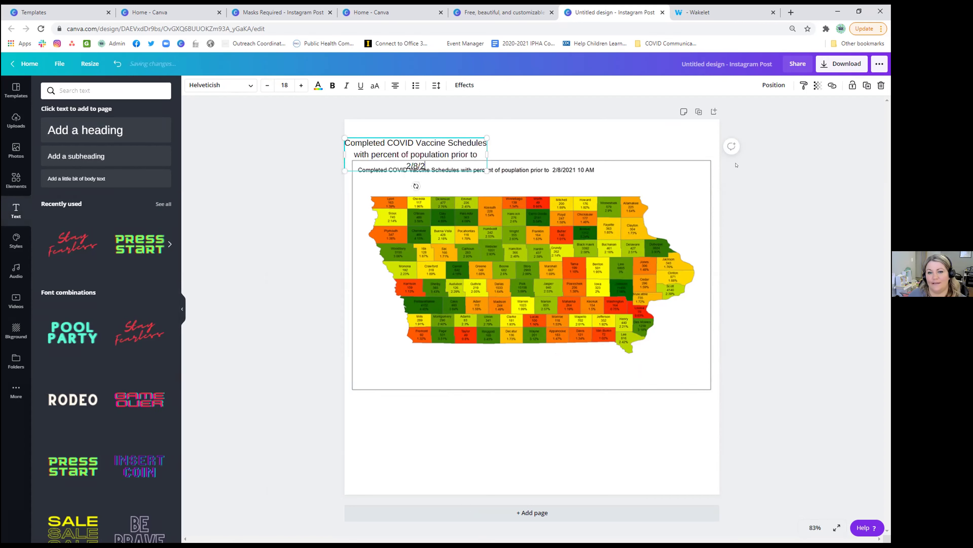
pyautogui.write('021 10 AM')
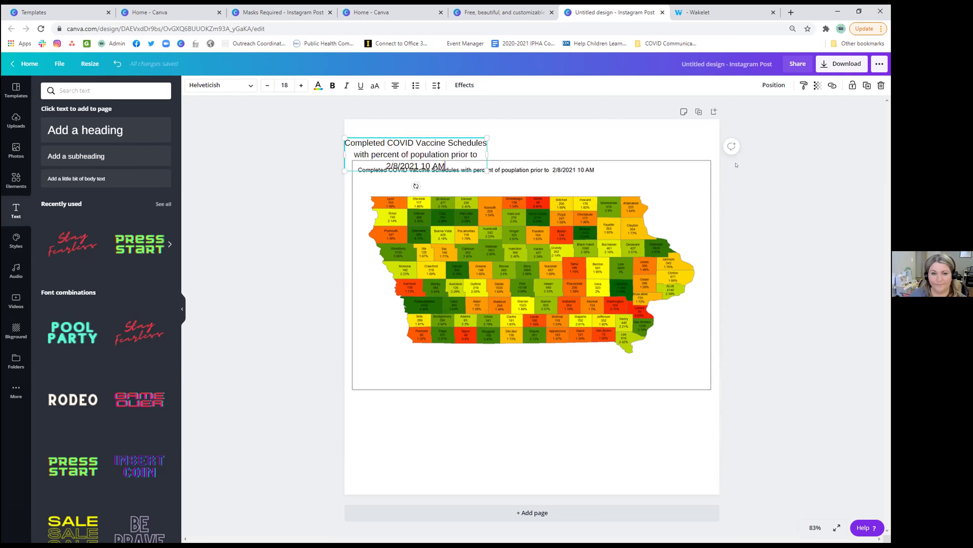
pyautogui.moveTo(480, 149); pyautogui.dragTo(689, 138)
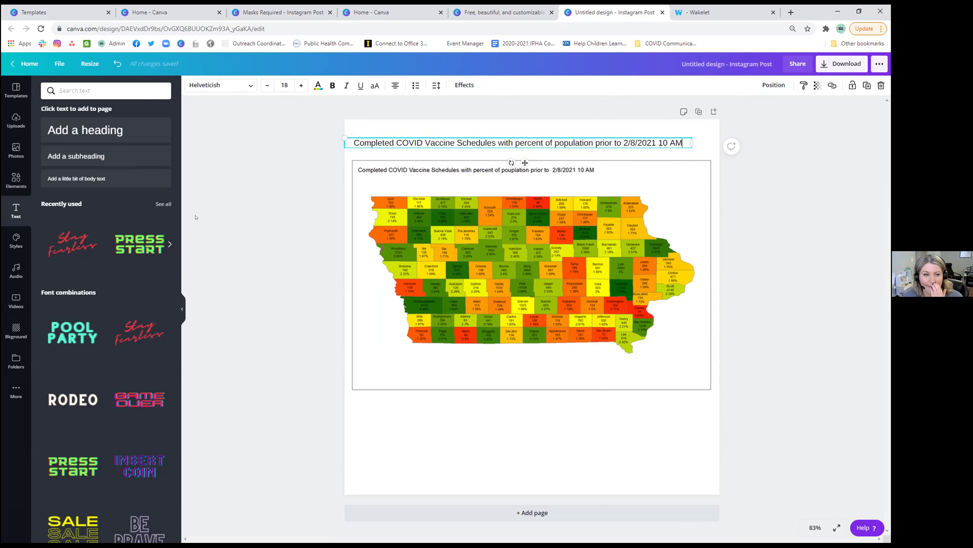
# Step: Add the recently used square shape to the page and recolor it white
pyautogui.click(256, 217)
pyautogui.click(11, 180)
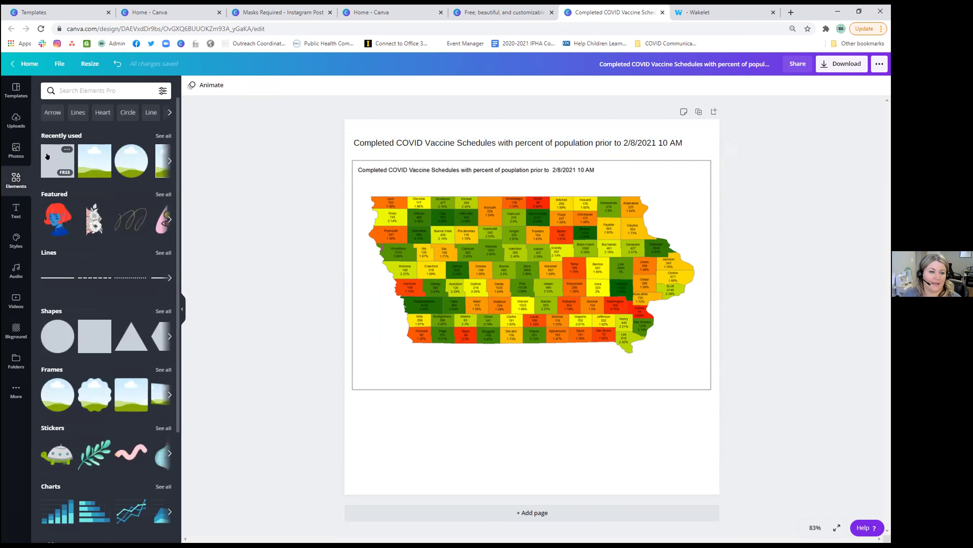
pyautogui.click(47, 156)
pyautogui.click(191, 85)
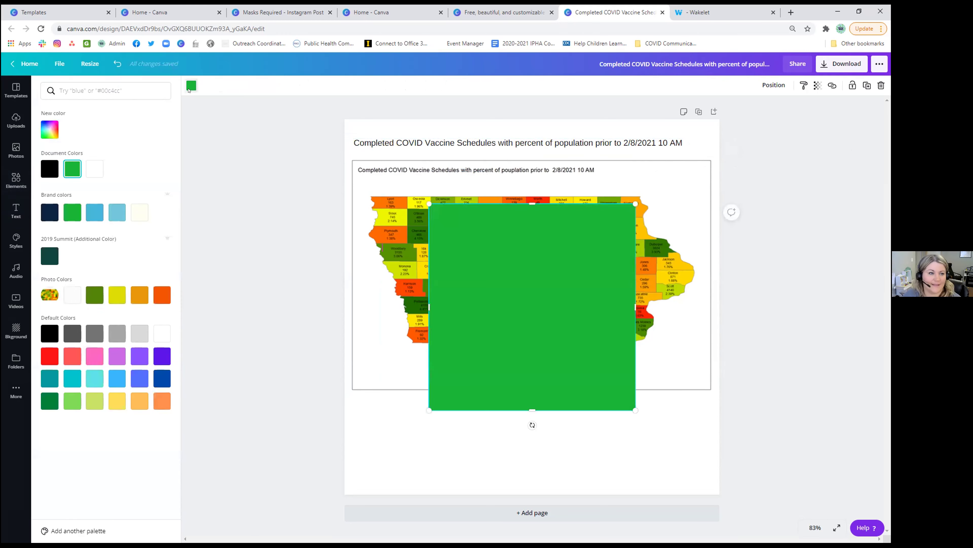
pyautogui.click(94, 171)
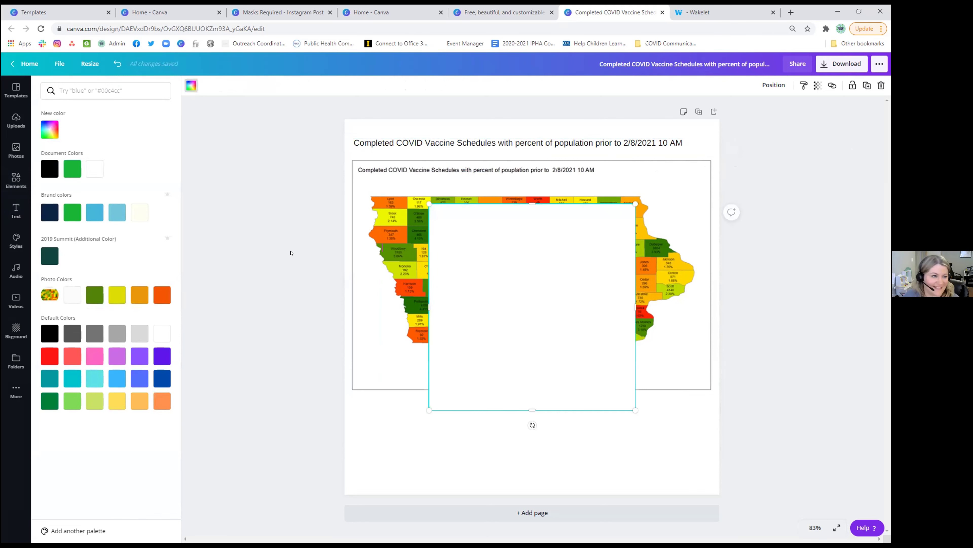
# Step: Reshape the white square into a wide strip about 61 px high that covers the misspelled title inside the map image
pyautogui.moveTo(487, 298); pyautogui.dragTo(412, 254)
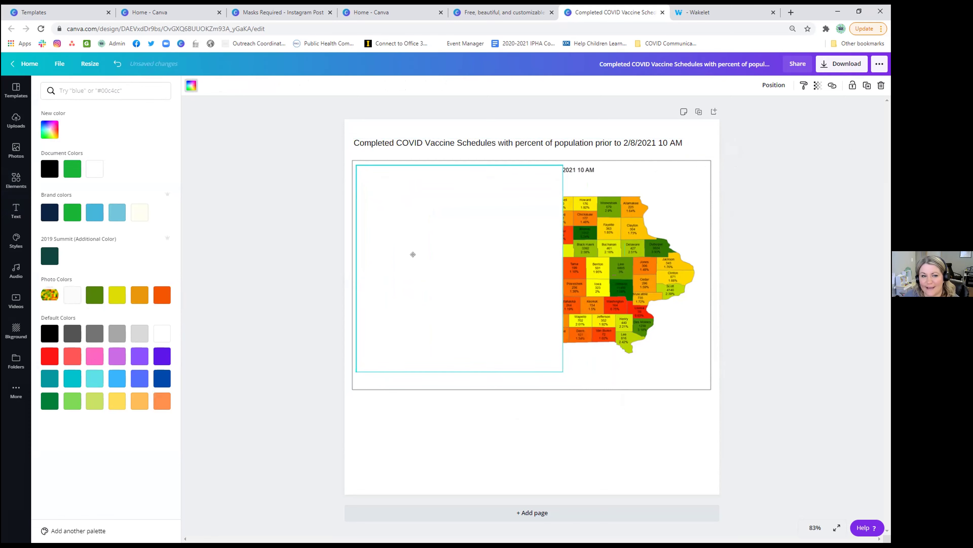
pyautogui.moveTo(456, 366); pyautogui.dragTo(465, 179)
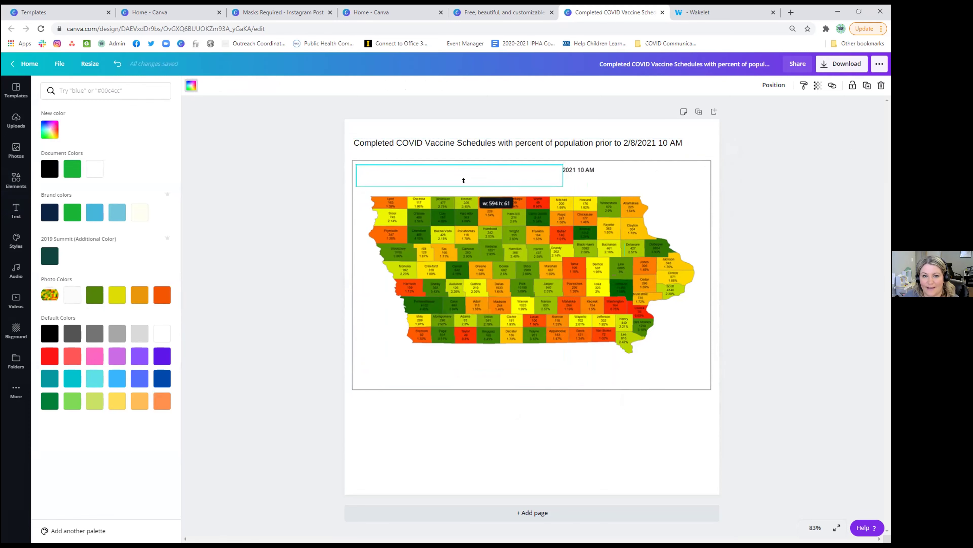
pyautogui.moveTo(603, 177); pyautogui.dragTo(717, 178)
pyautogui.click(786, 194)
pyautogui.click(783, 207)
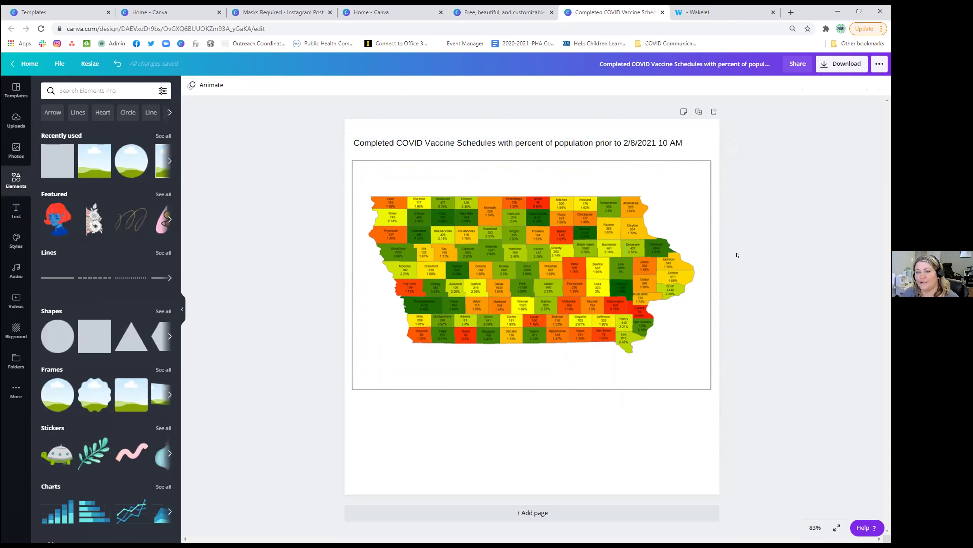
# Step: Group the white strip with the map image and shift the group slightly down the page
pyautogui.moveTo(737, 255); pyautogui.dragTo(632, 163)
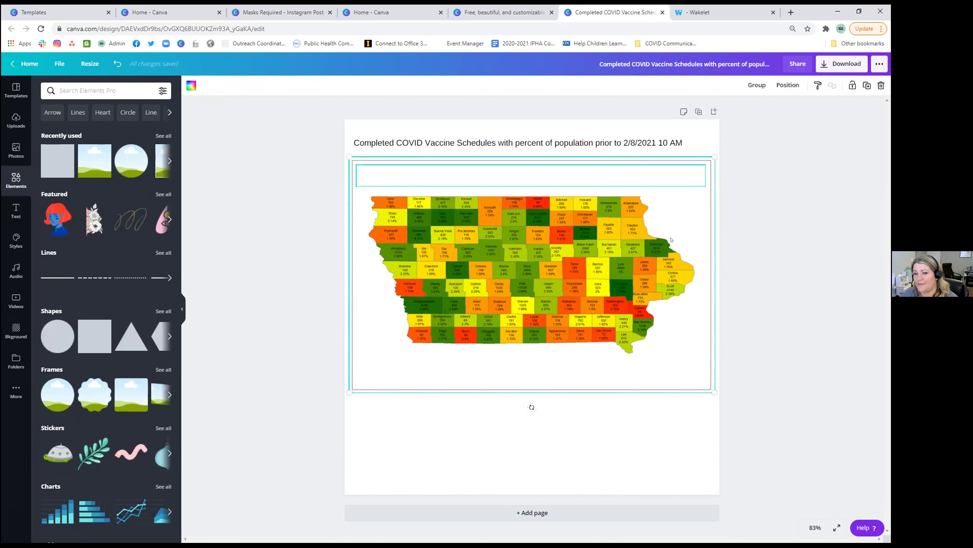
pyautogui.click(757, 85)
pyautogui.moveTo(554, 217); pyautogui.dragTo(553, 180)
pyautogui.click(796, 208)
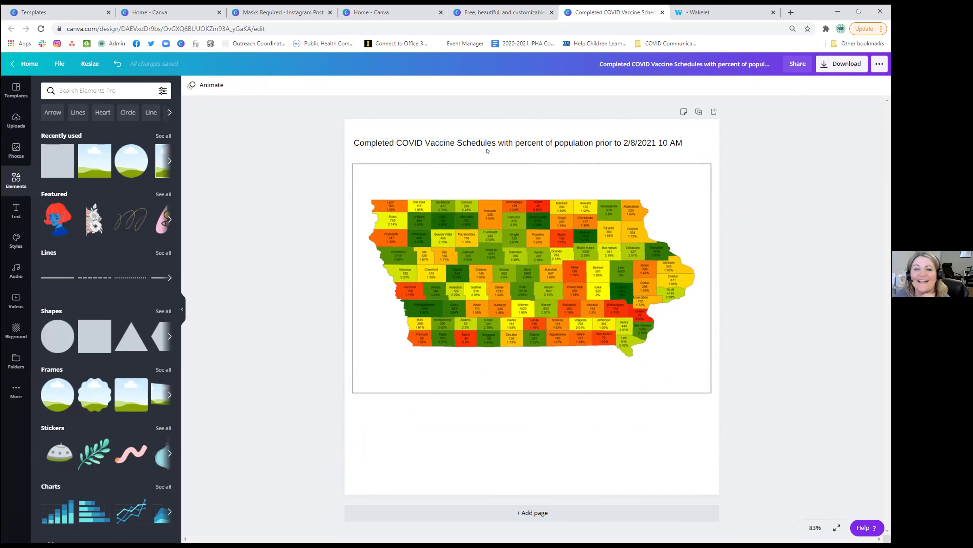
# Step: Move the new title onto the white strip and format it left-aligned, bold and size 16
pyautogui.moveTo(497, 146); pyautogui.dragTo(546, 171)
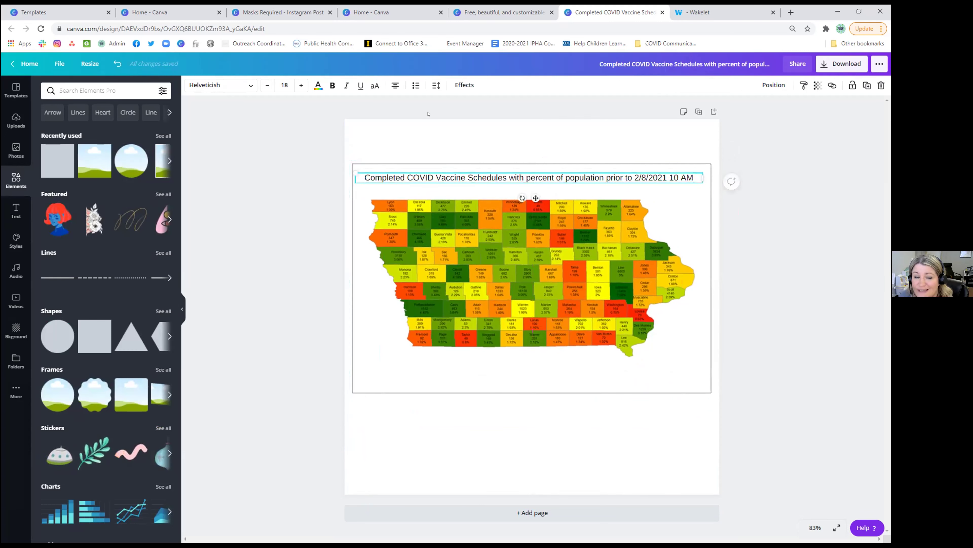
pyautogui.click(390, 88)
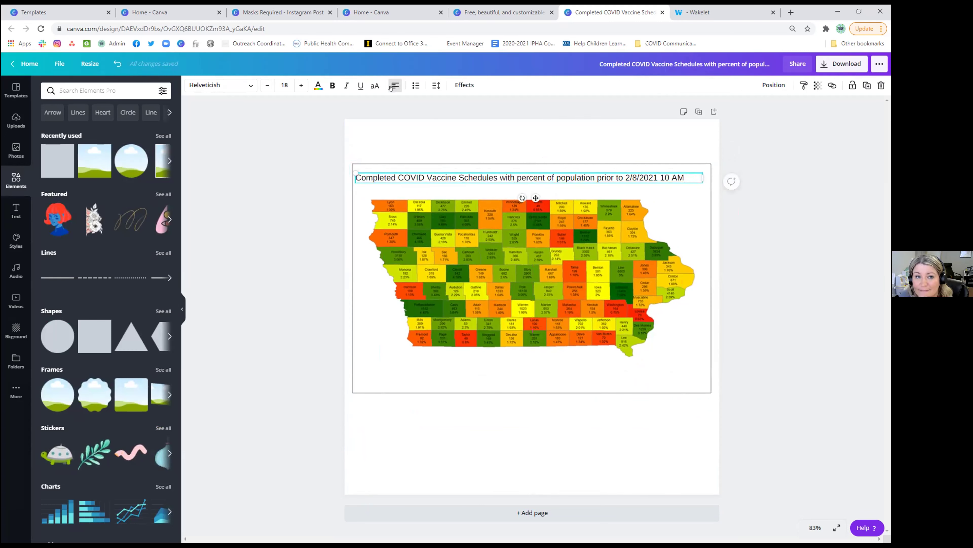
pyautogui.click(333, 86)
pyautogui.click(268, 85)
pyautogui.click(266, 84)
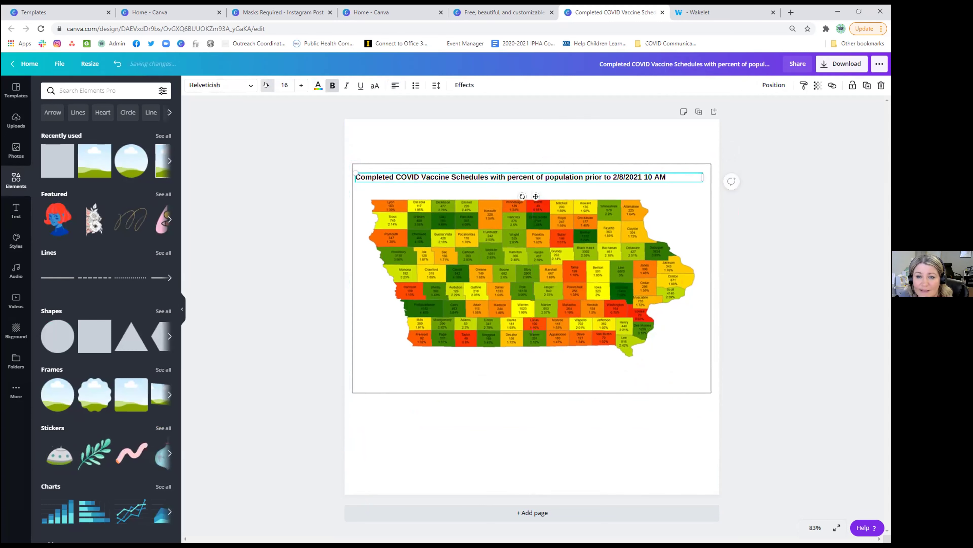
pyautogui.click(272, 184)
# Step: Move the title above the map frame and view its layering and page alignment options
pyautogui.click(611, 174)
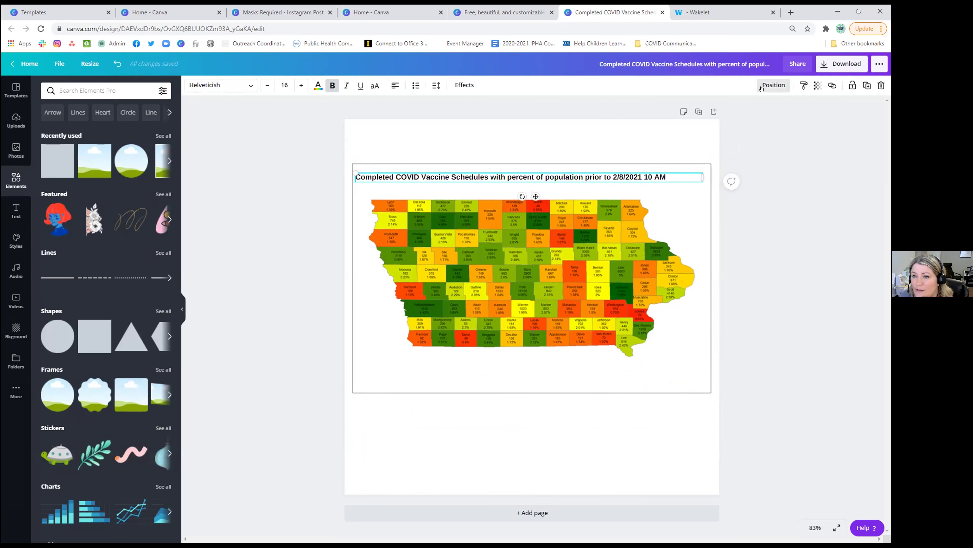
pyautogui.click(761, 88)
pyautogui.click(761, 88)
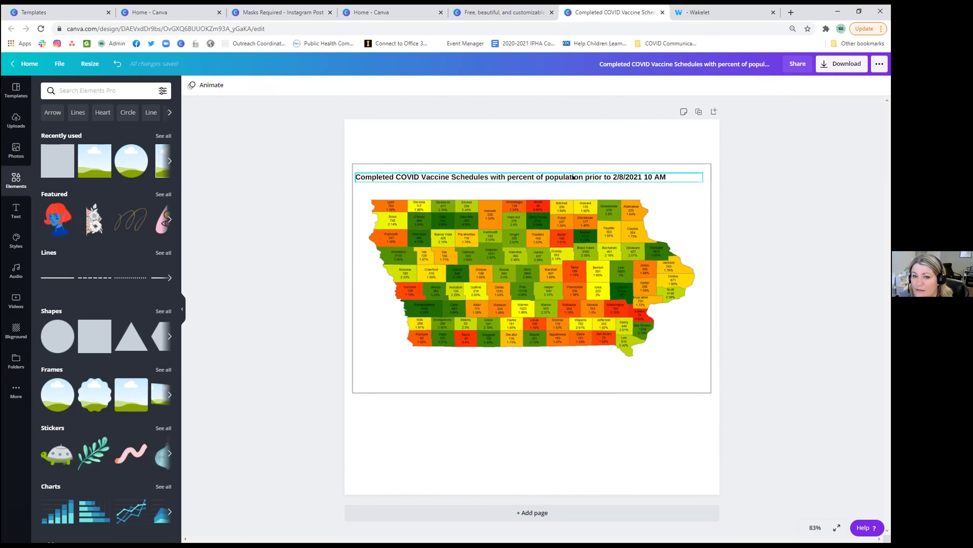
pyautogui.moveTo(579, 172); pyautogui.dragTo(582, 141)
pyautogui.click(771, 85)
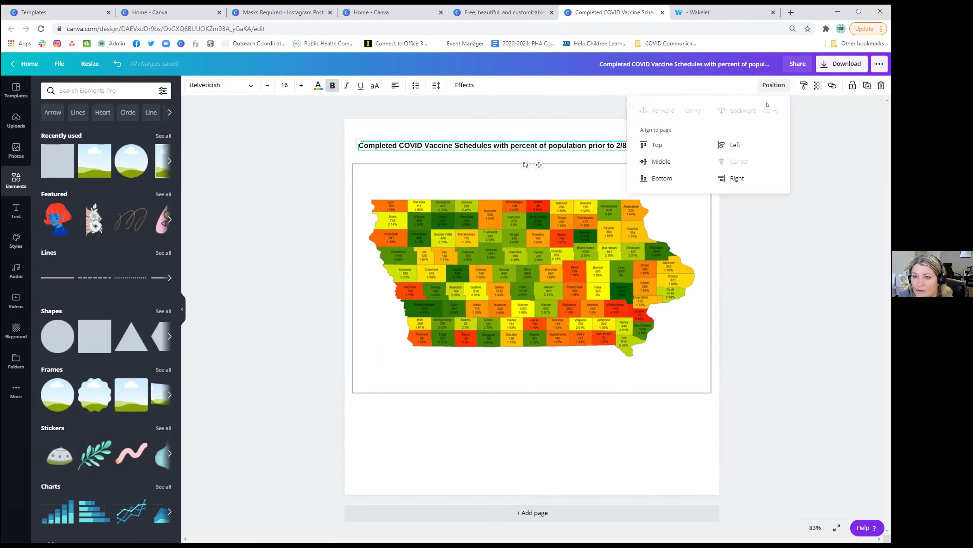
# Step: Place the title back on the white strip inside the map frame and review its Forward and Backward layering options
pyautogui.moveTo(522, 143); pyautogui.dragTo(522, 177)
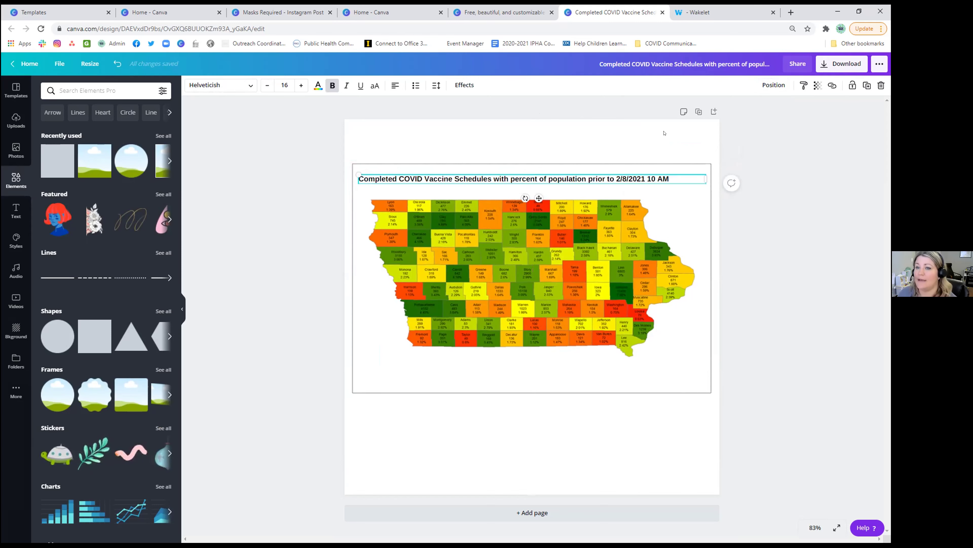
pyautogui.click(699, 156)
pyautogui.click(690, 178)
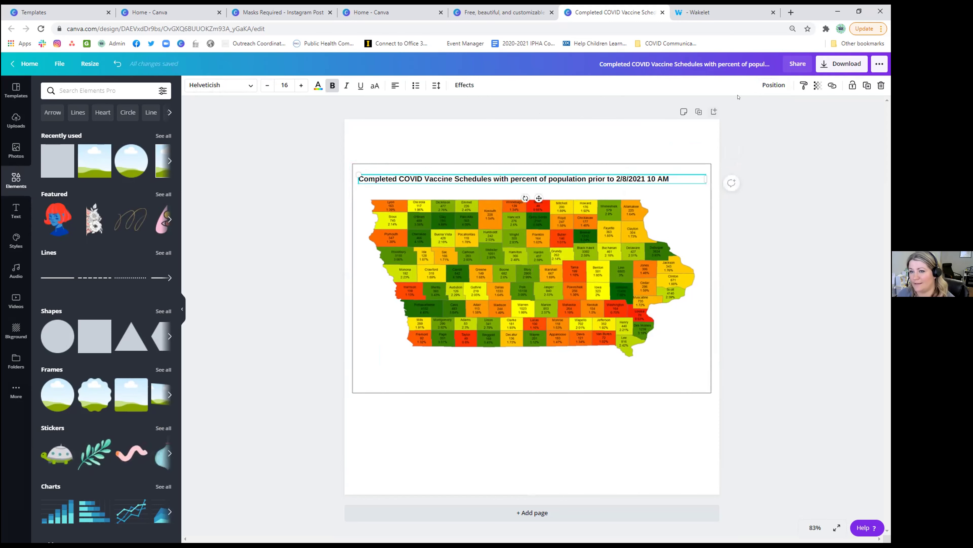
pyautogui.click(767, 84)
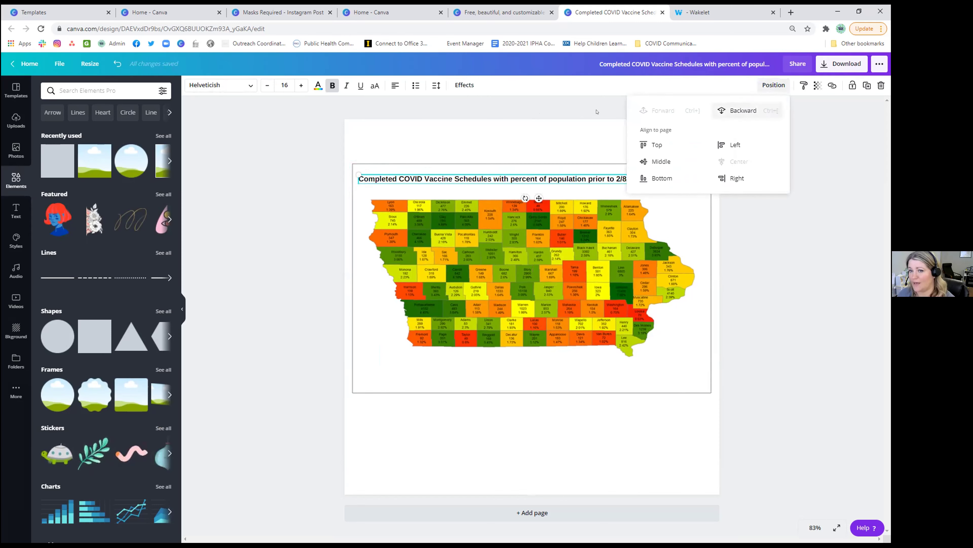
pyautogui.click(790, 252)
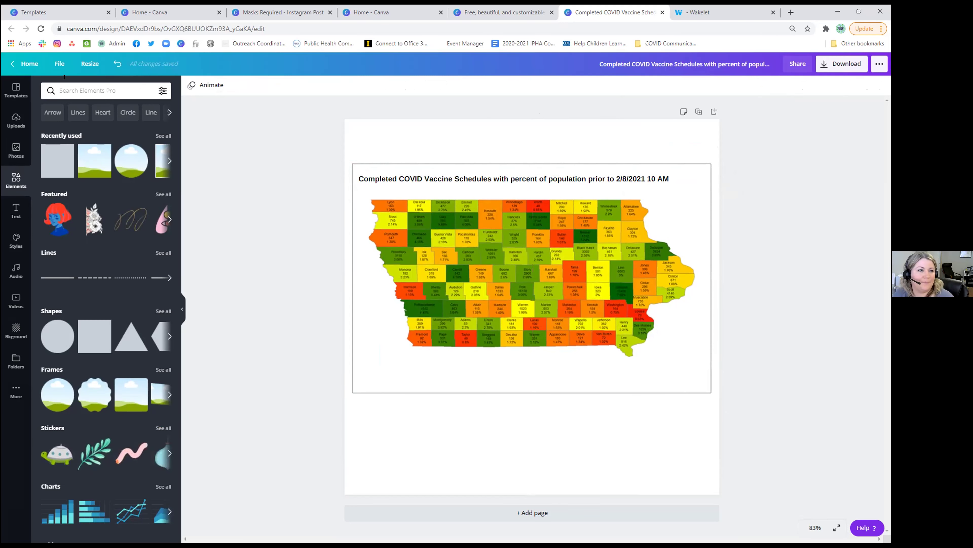
# Step: Leave the map design for the home page and search for annual report templates
pyautogui.click(38, 64)
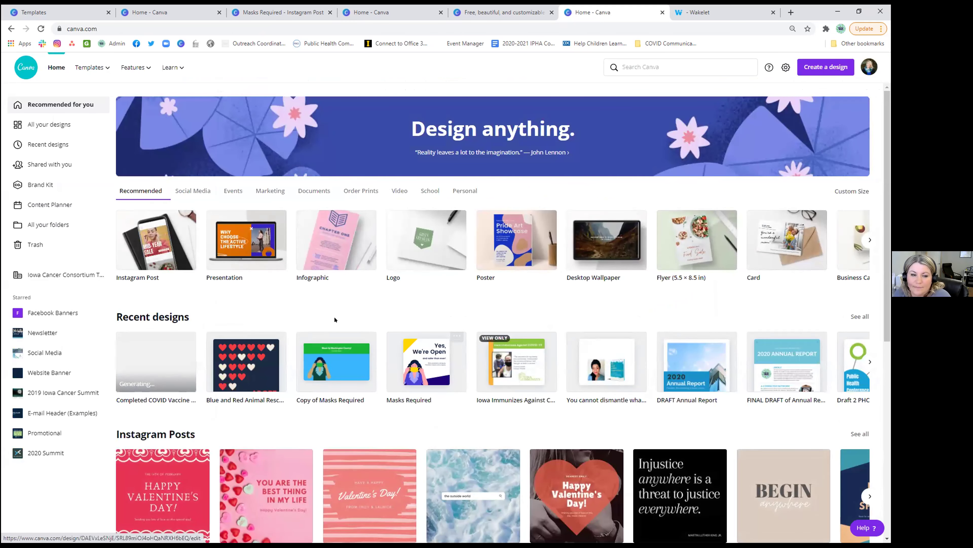
pyautogui.scroll(-1, 277, 301)
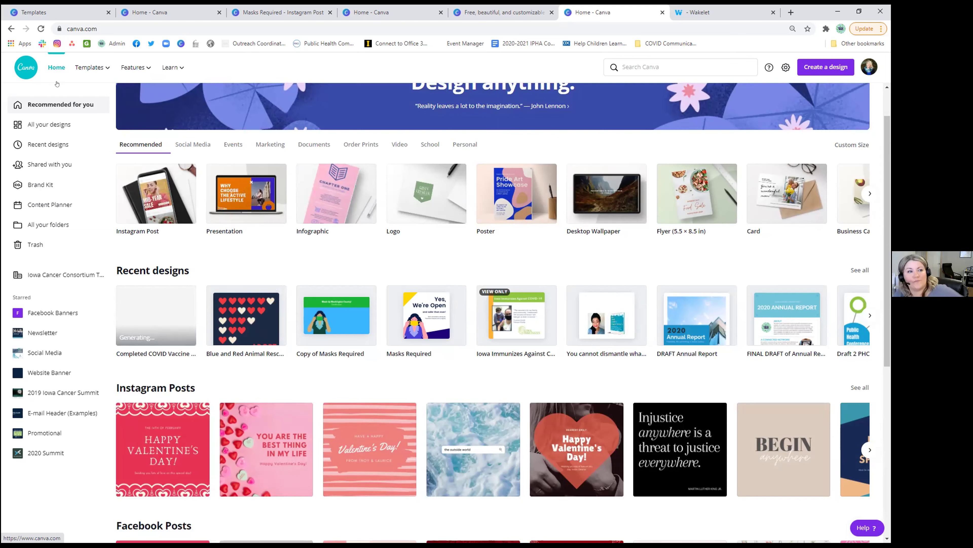
pyautogui.moveTo(88, 65)
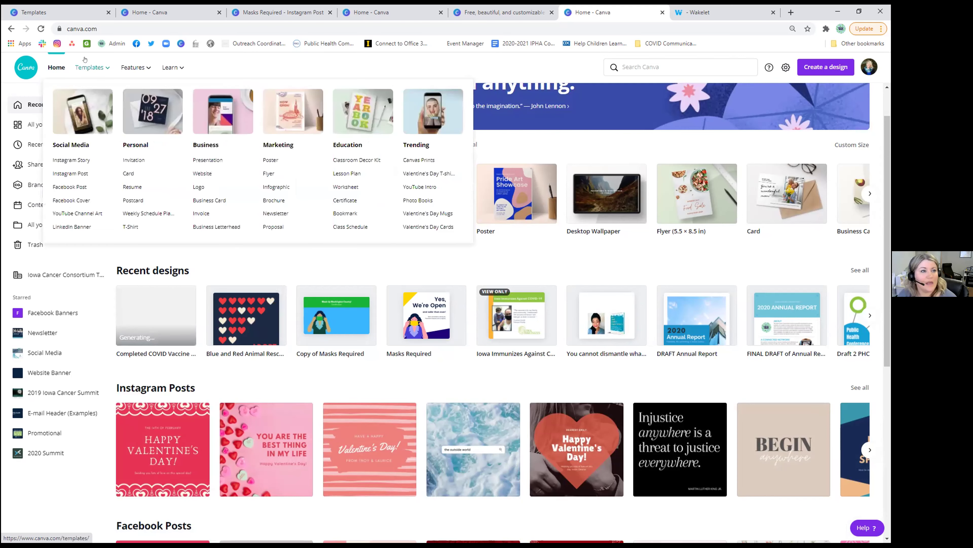
pyautogui.click(636, 63)
pyautogui.write('annual report')
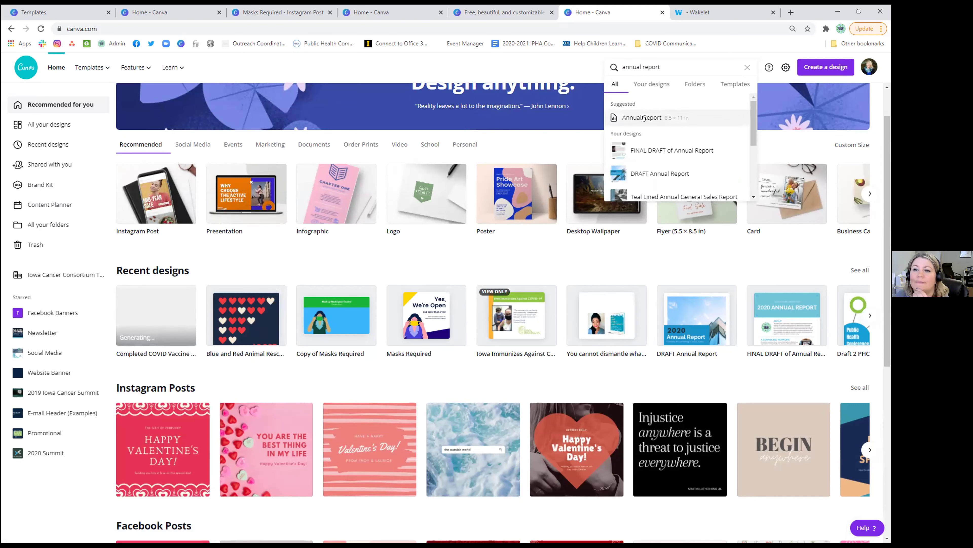
pyautogui.click(733, 84)
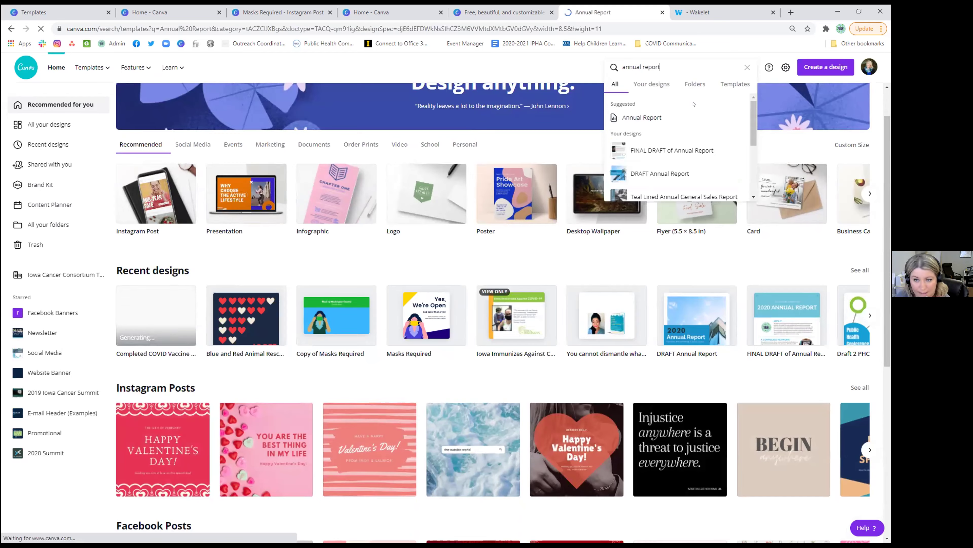
# Step: Create a design from the annual report template with green line-drawn flowers and a white circle, and review its pages
pyautogui.scroll(-5, 509, 307)
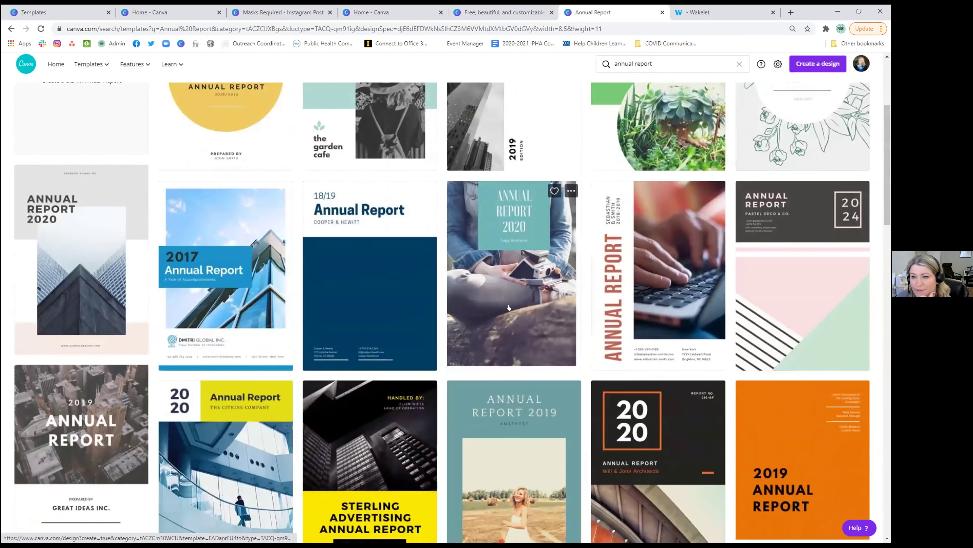
pyautogui.scroll(5, 509, 307)
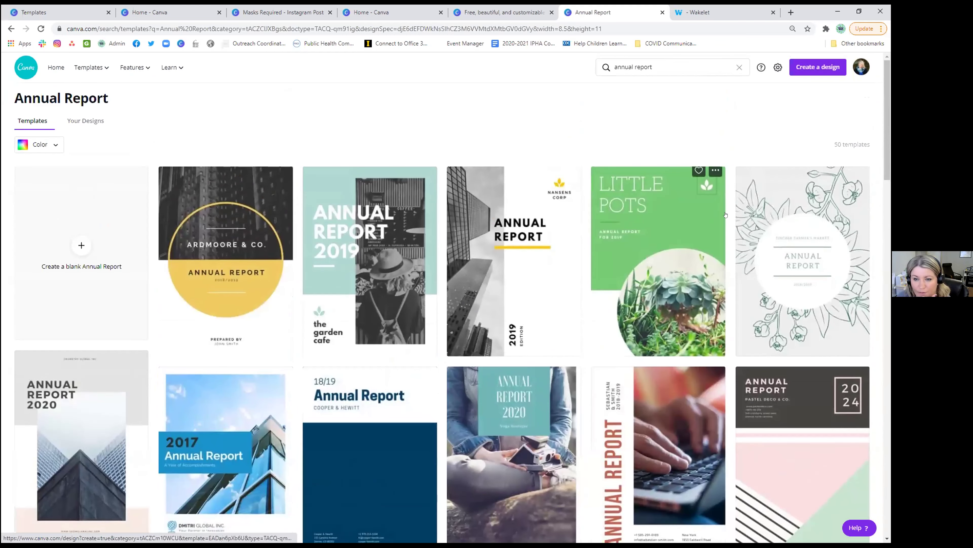
pyautogui.click(772, 195)
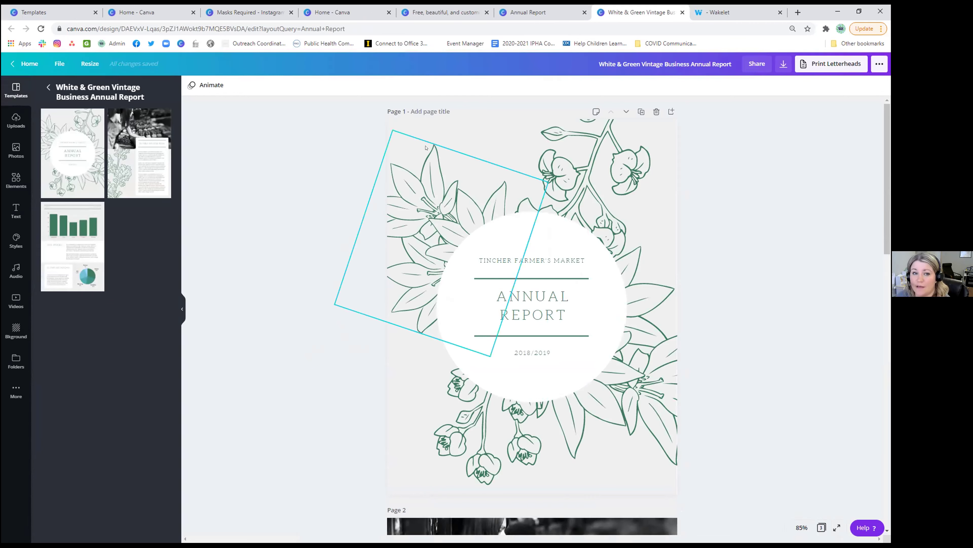
pyautogui.scroll(-8, 721, 202)
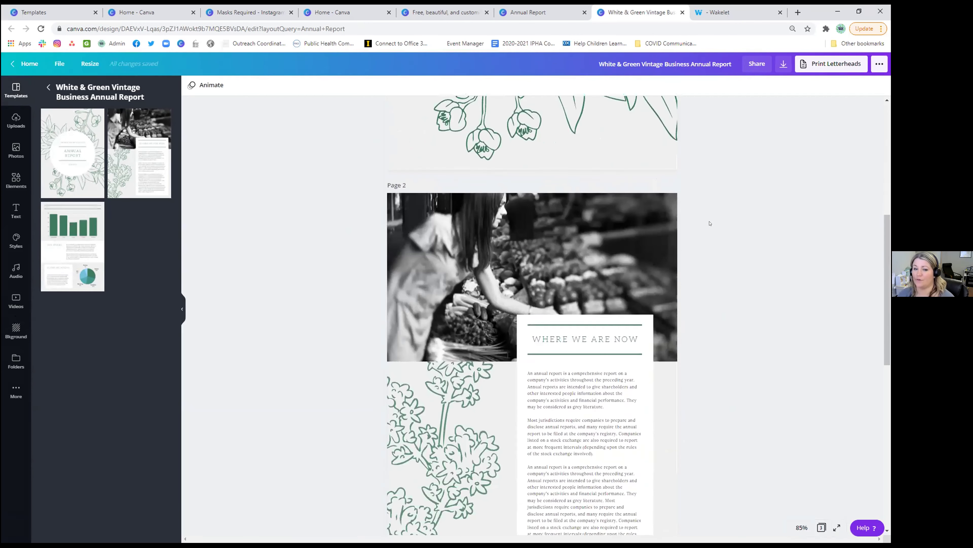
pyautogui.scroll(-10, 710, 223)
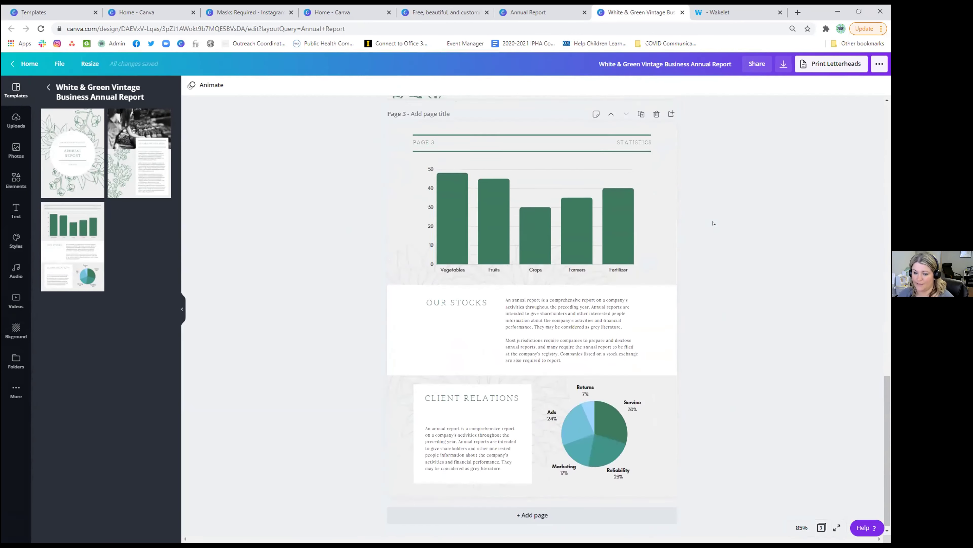
pyautogui.scroll(15, 713, 223)
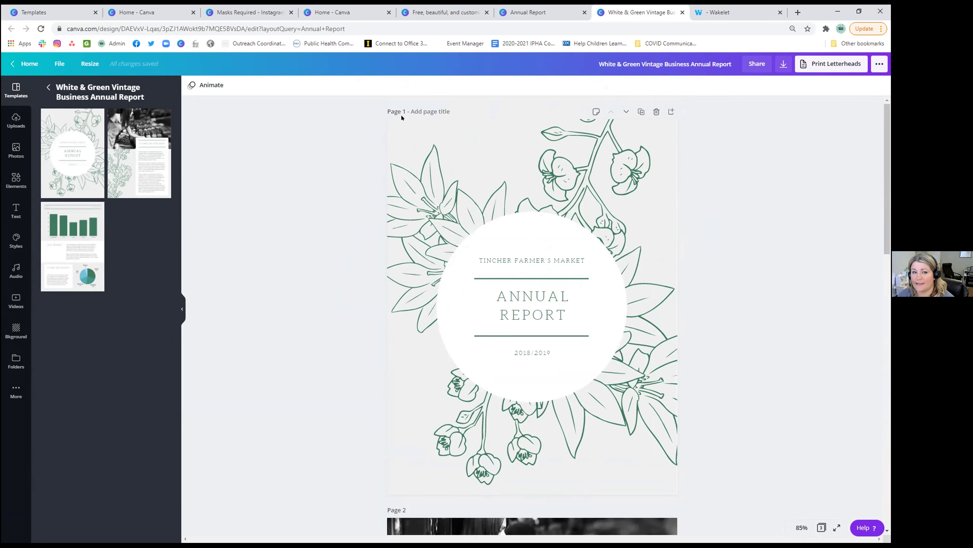
# Step: Name page 1 of the annual report "Title"
pyautogui.click(422, 109)
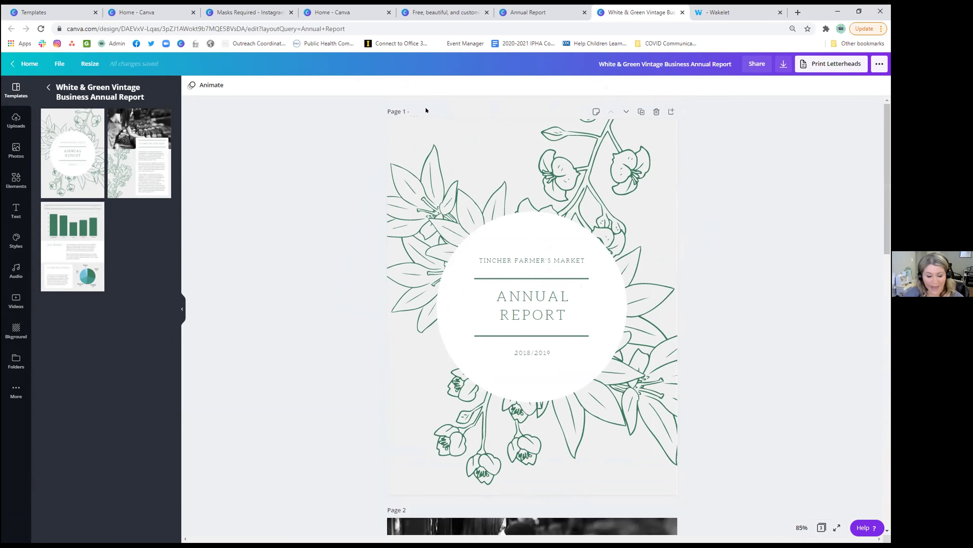
pyautogui.write('Welcome')
pyautogui.press('BackSpace')
pyautogui.press('BackSpace')
pyautogui.press('BackSpace')
pyautogui.press('BackSpace')
pyautogui.press('BackSpace')
pyautogui.press('BackSpace')
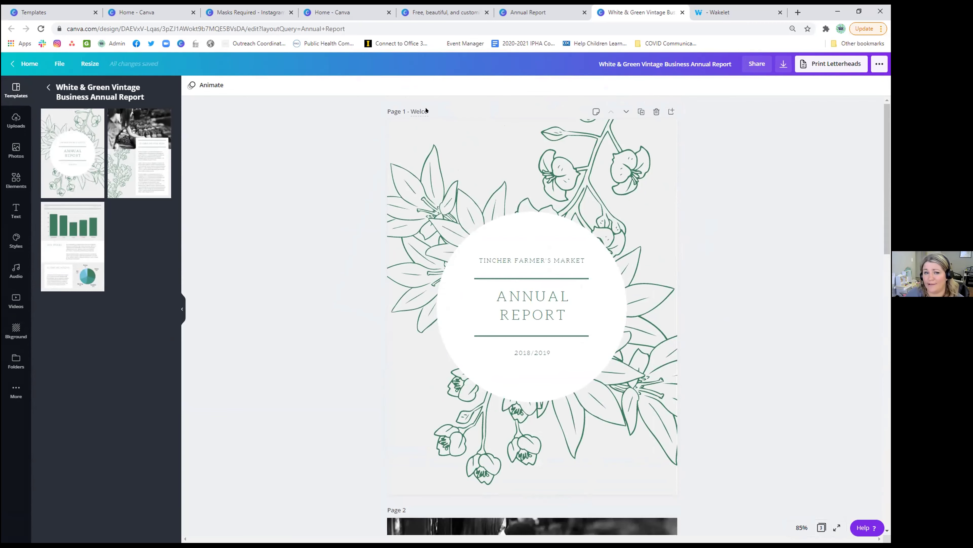
pyautogui.press('BackSpace')
pyautogui.write('Title')
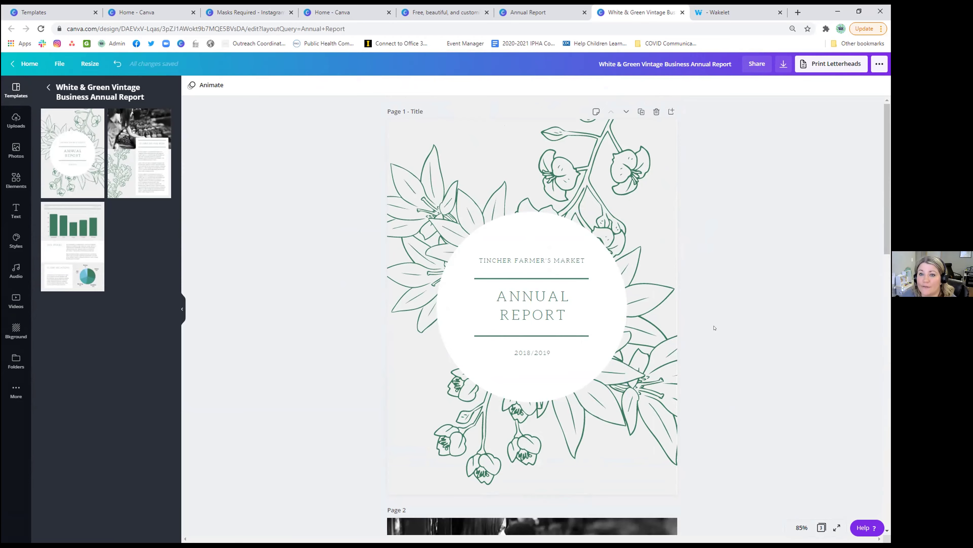
# Step: Look through the annual report's pages from the title page down to page 4
pyautogui.scroll(-15, 714, 327)
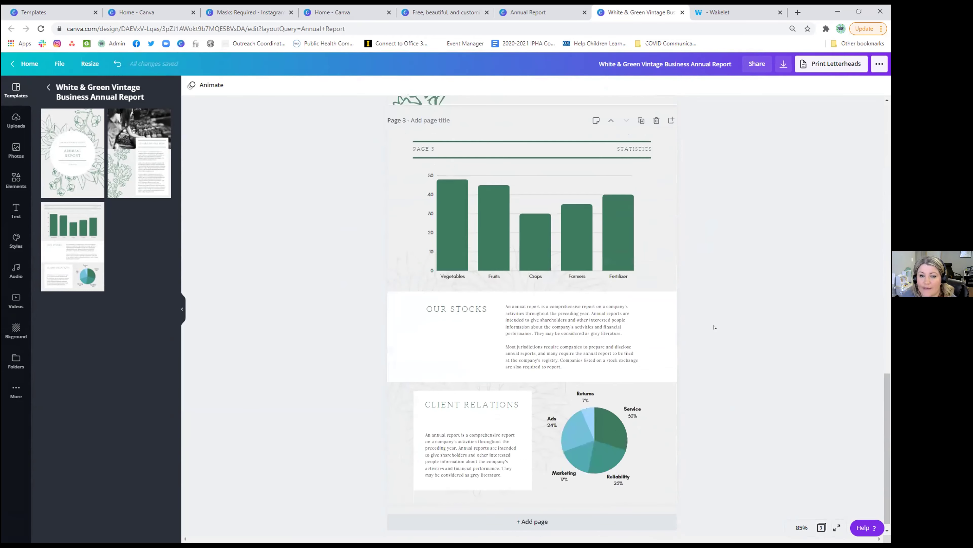
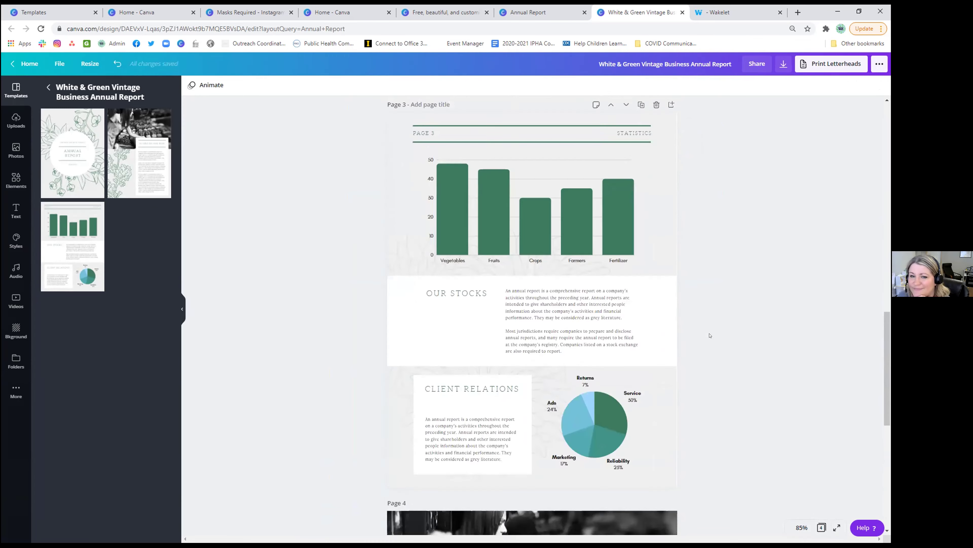
pyautogui.scroll(2, 709, 335)
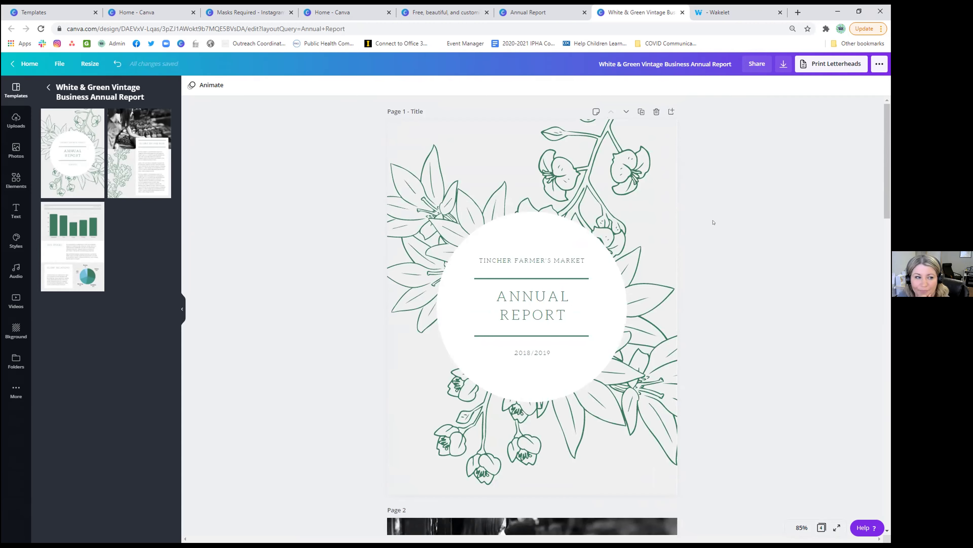
pyautogui.scroll(-20, 701, 328)
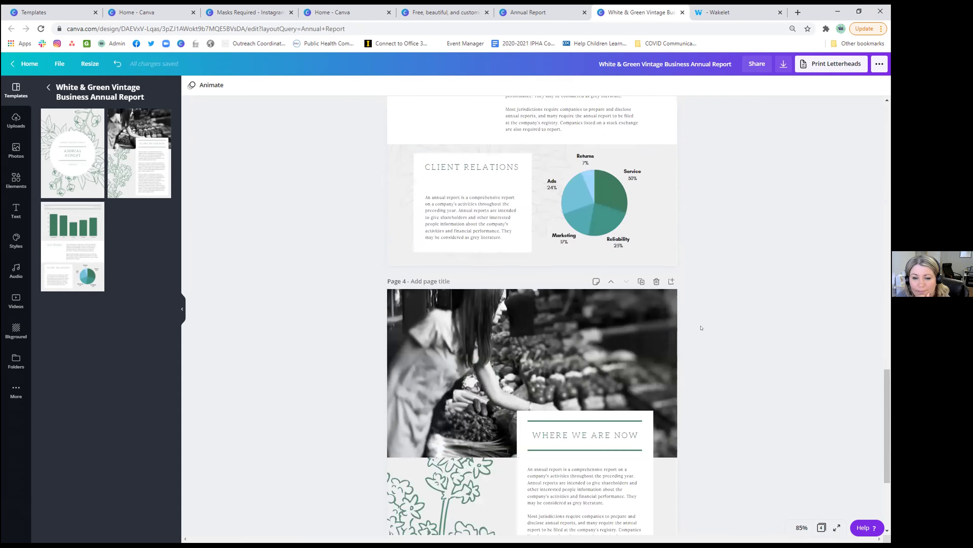
# Step: Go back to the full template list, then return to the home page and view the recent designs
pyautogui.click(46, 87)
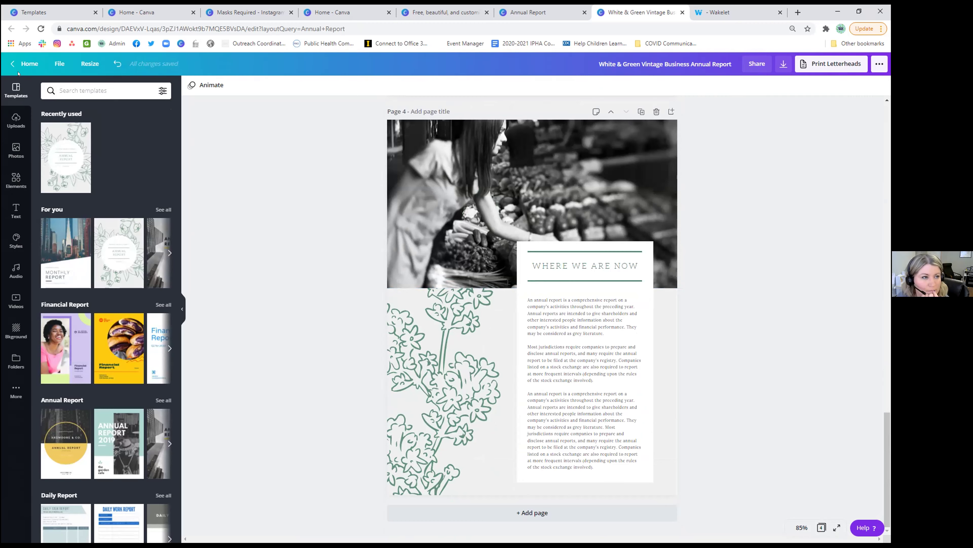
pyautogui.click(30, 64)
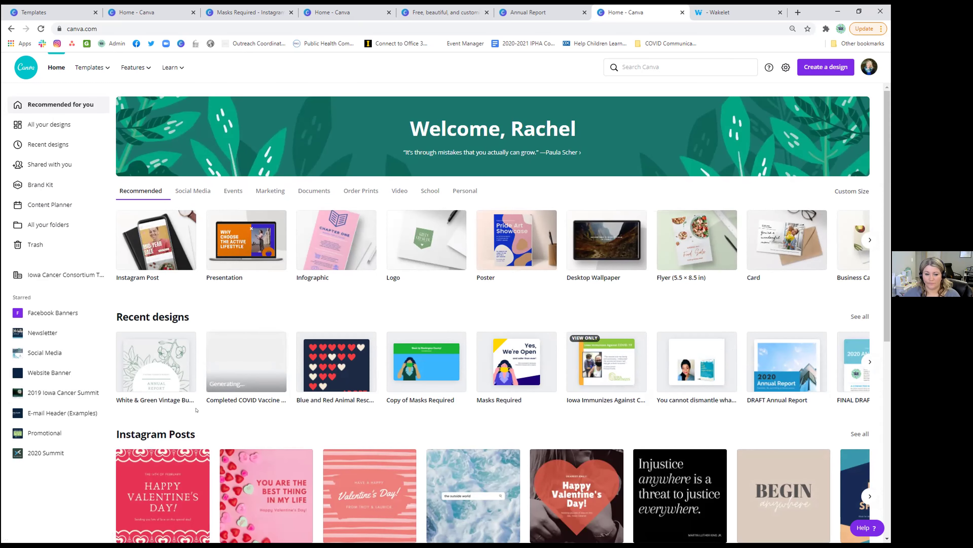
pyautogui.scroll(-2, 196, 409)
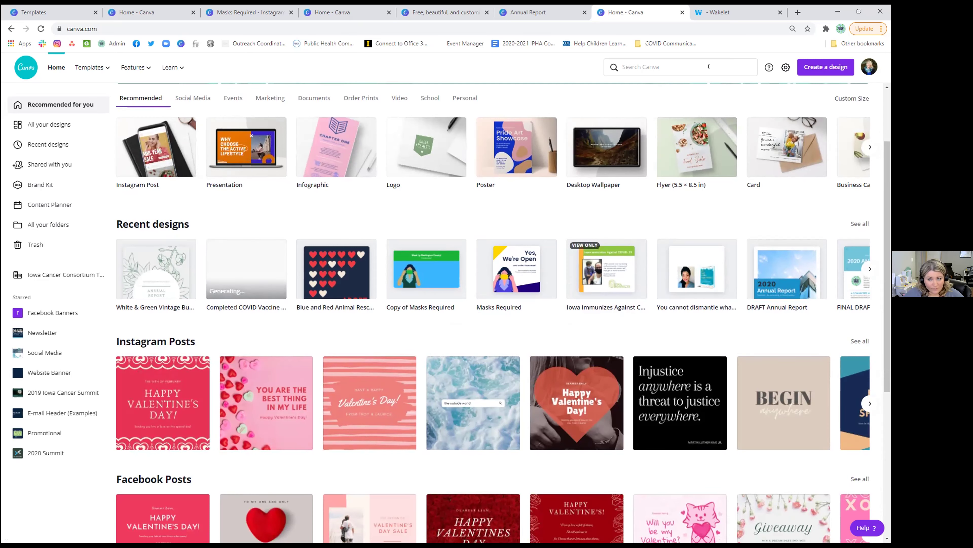
# Step: Switch to the Wakelet collection and examine the health departments' Facebook posts on COVID-19 updates and vaccine appointments
pyautogui.click(728, 12)
pyautogui.scroll(-10, 270, 305)
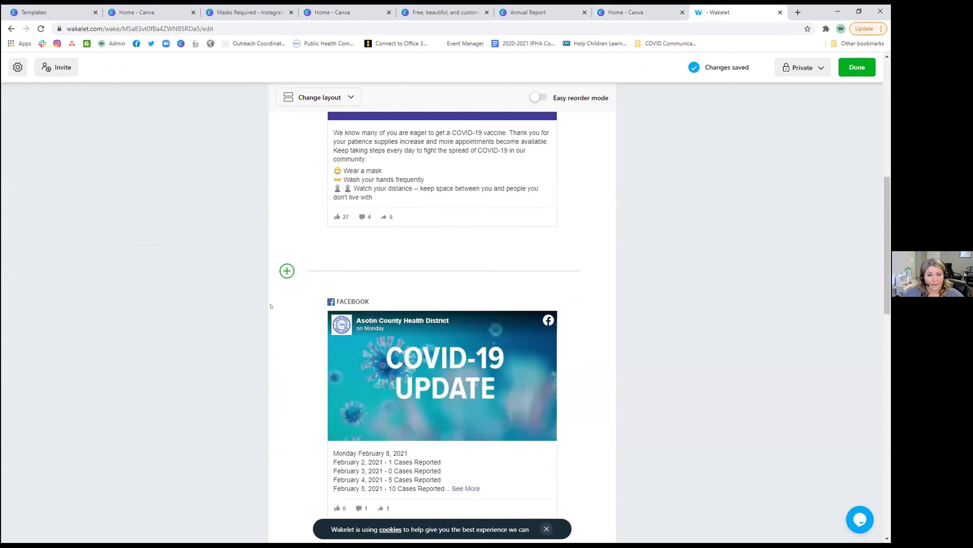
pyautogui.scroll(6, 270, 306)
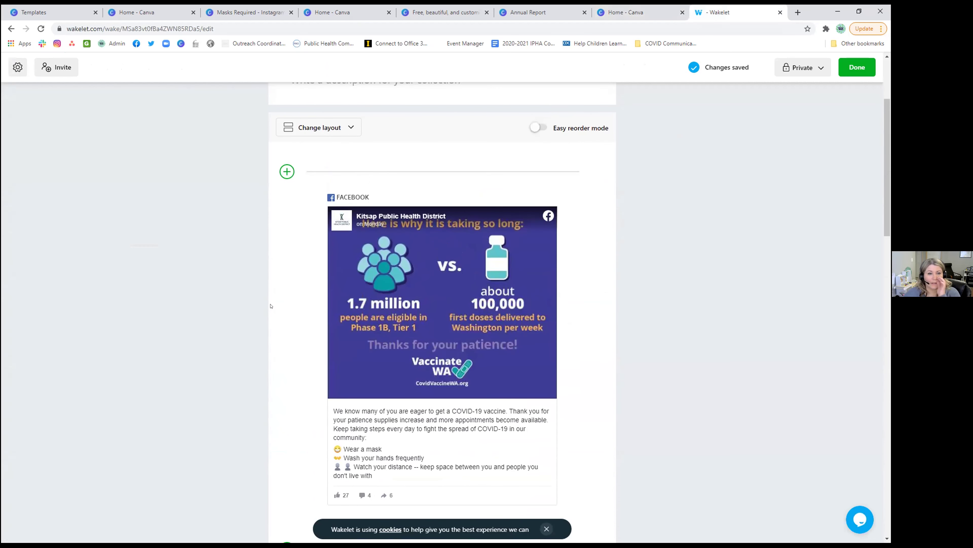
pyautogui.scroll(-1, 270, 305)
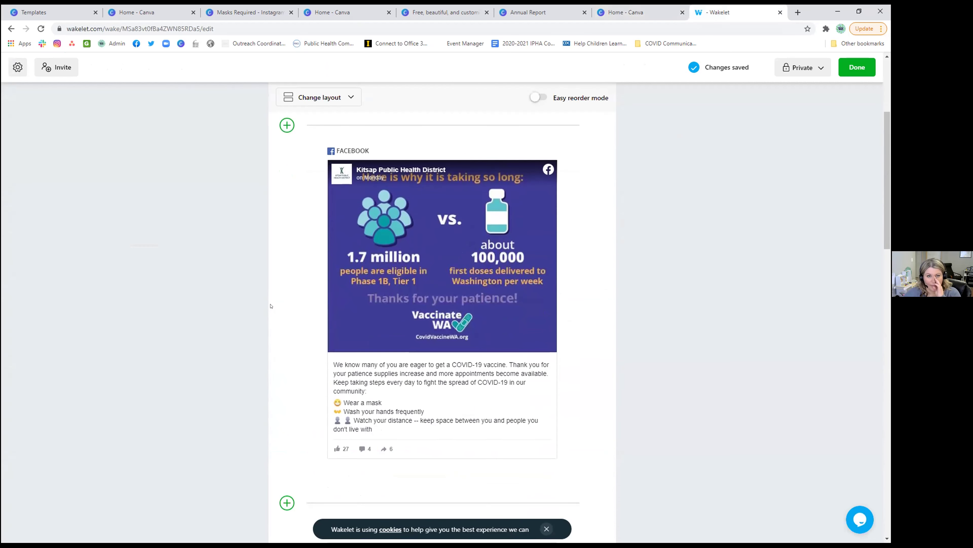
pyautogui.moveTo(575, 173)
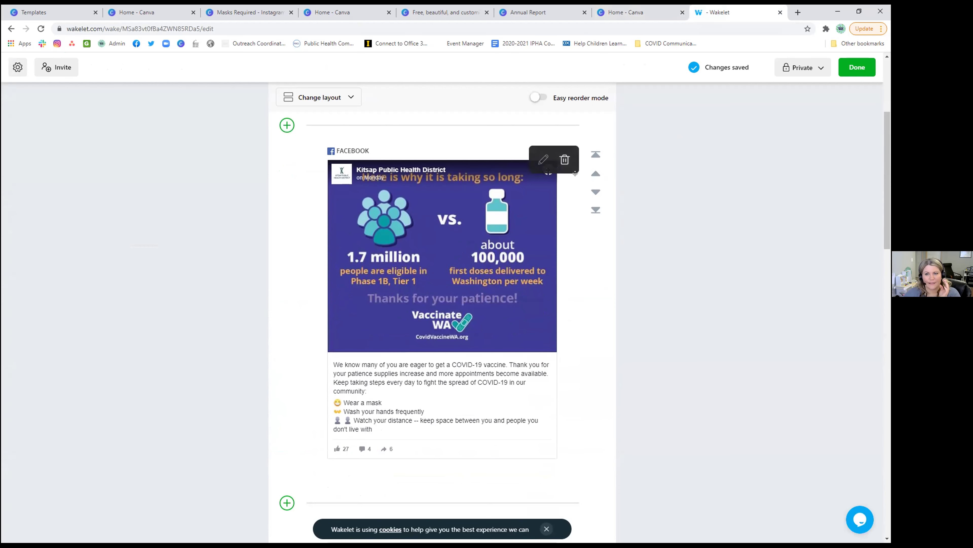
pyautogui.scroll(4, 256, 215)
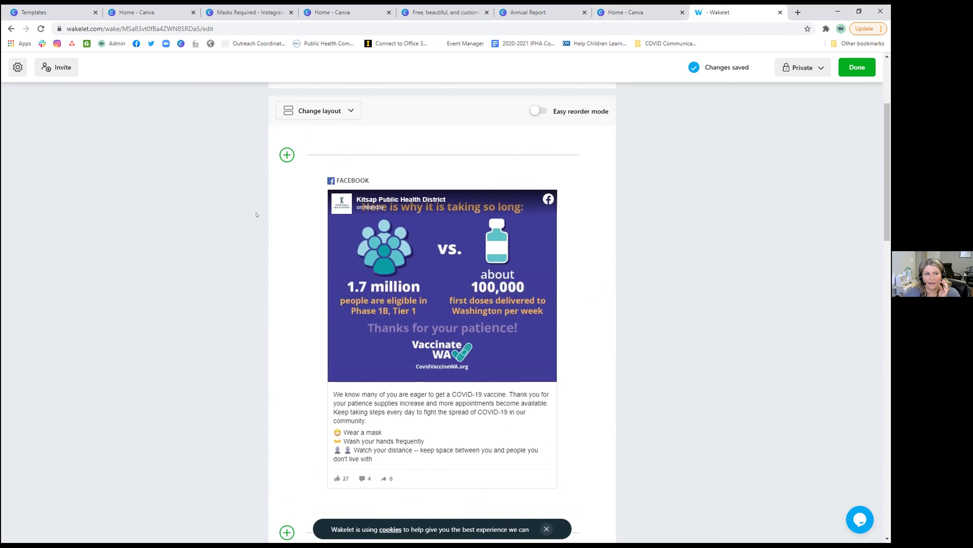
pyautogui.scroll(-4, 256, 215)
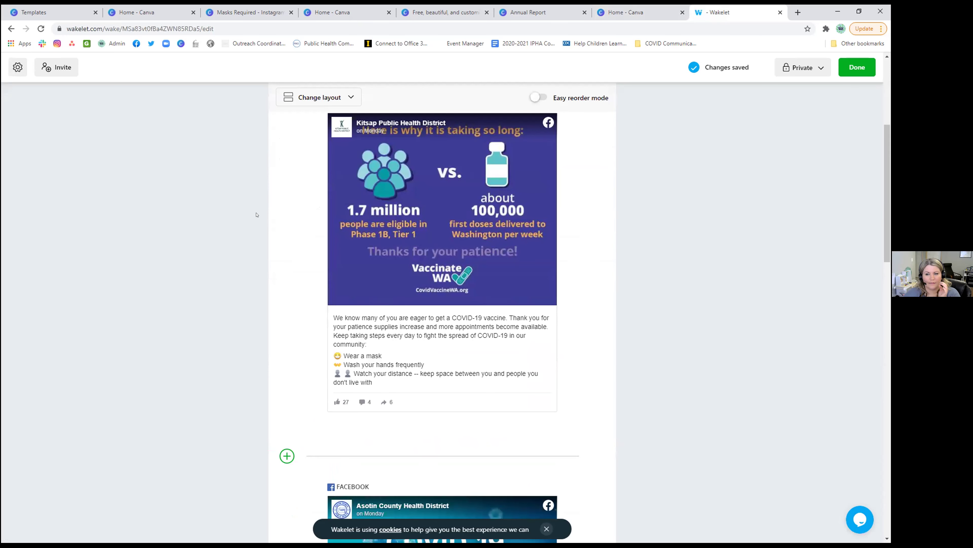
pyautogui.scroll(-7, 257, 214)
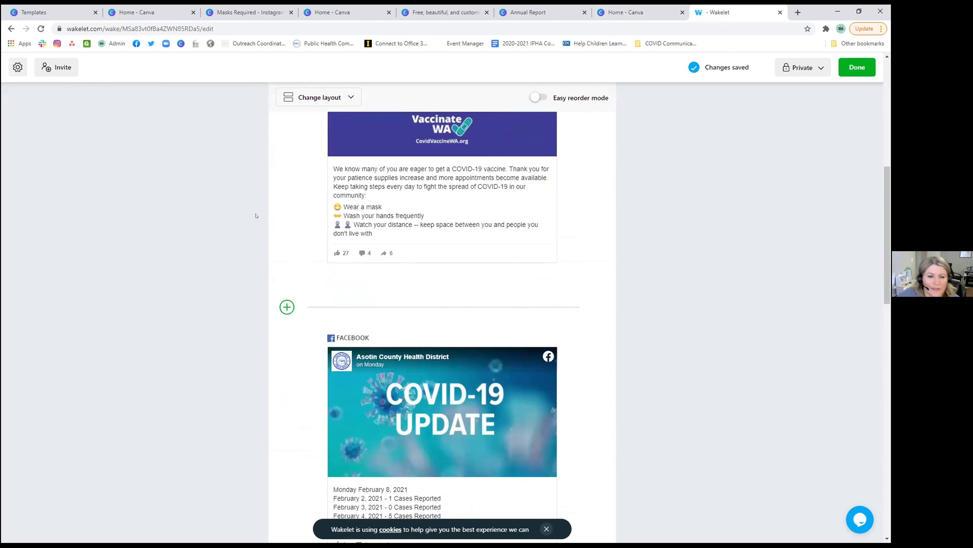
pyautogui.moveTo(397, 248)
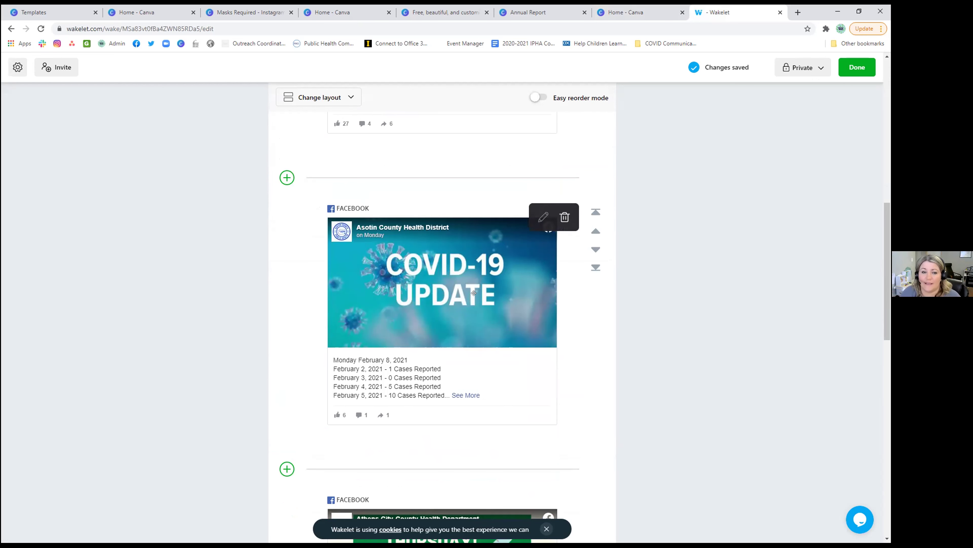
pyautogui.scroll(-7, 474, 293)
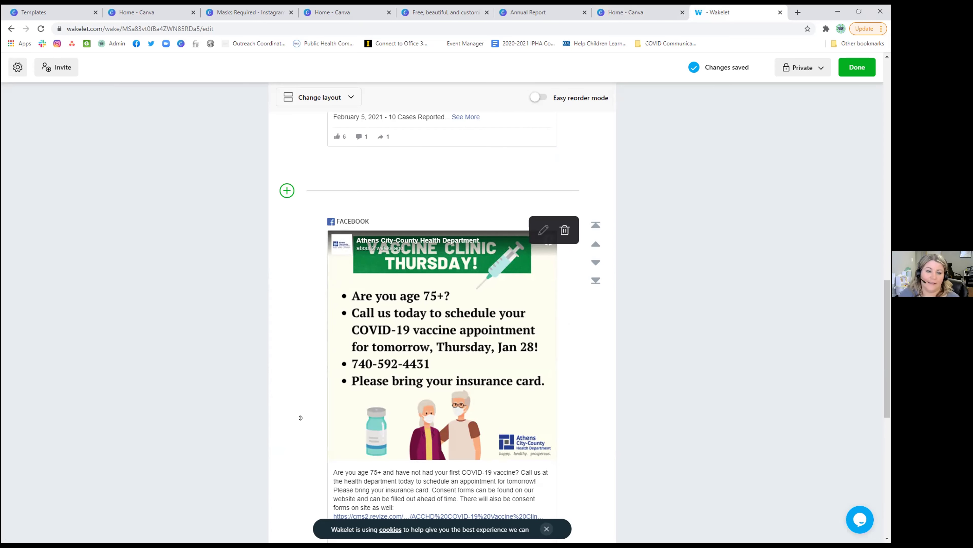
pyautogui.scroll(-10, 203, 444)
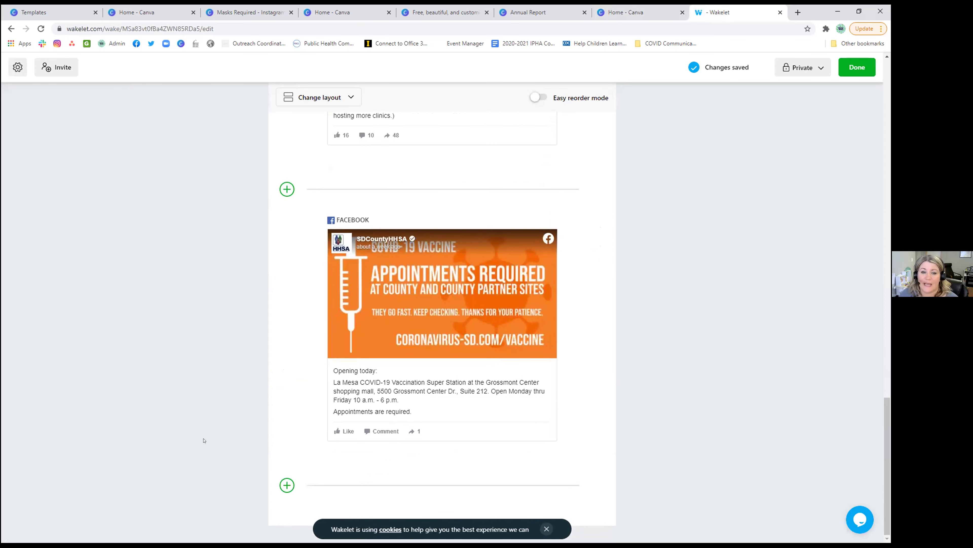